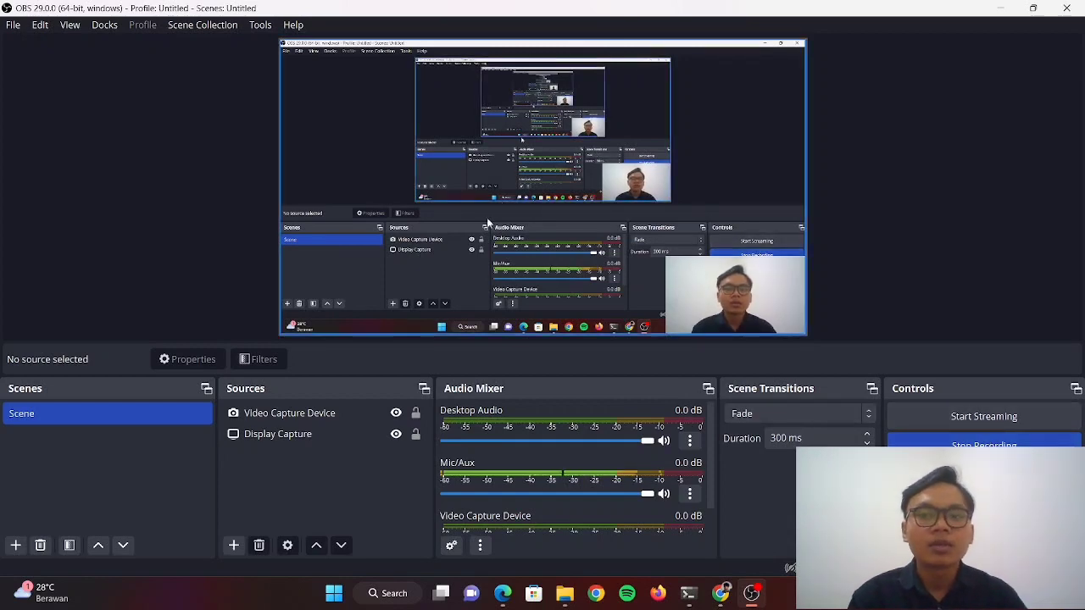
# Step: Launch AutoDockTools from the desktop, put its console window out of the way and maximize the main window
pyautogui.click(1001, 8)
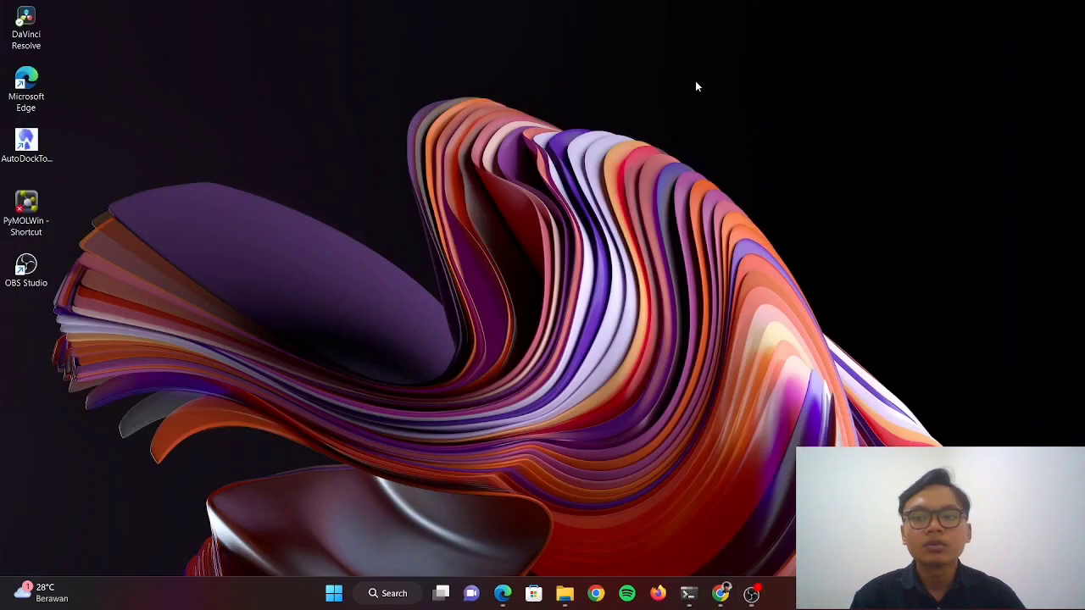
pyautogui.doubleClick(25, 144)
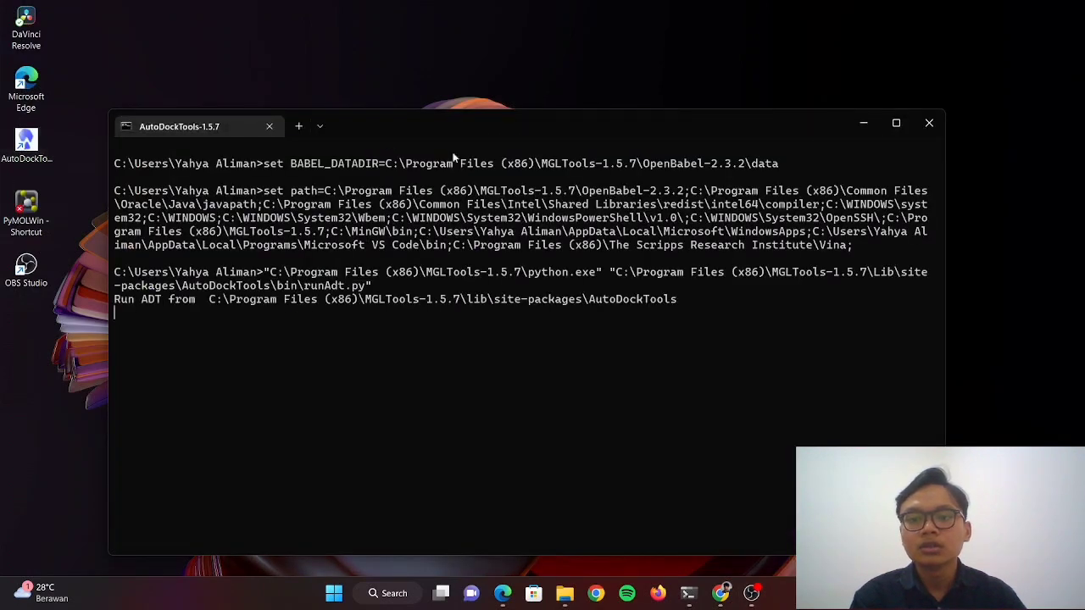
pyautogui.click(863, 126)
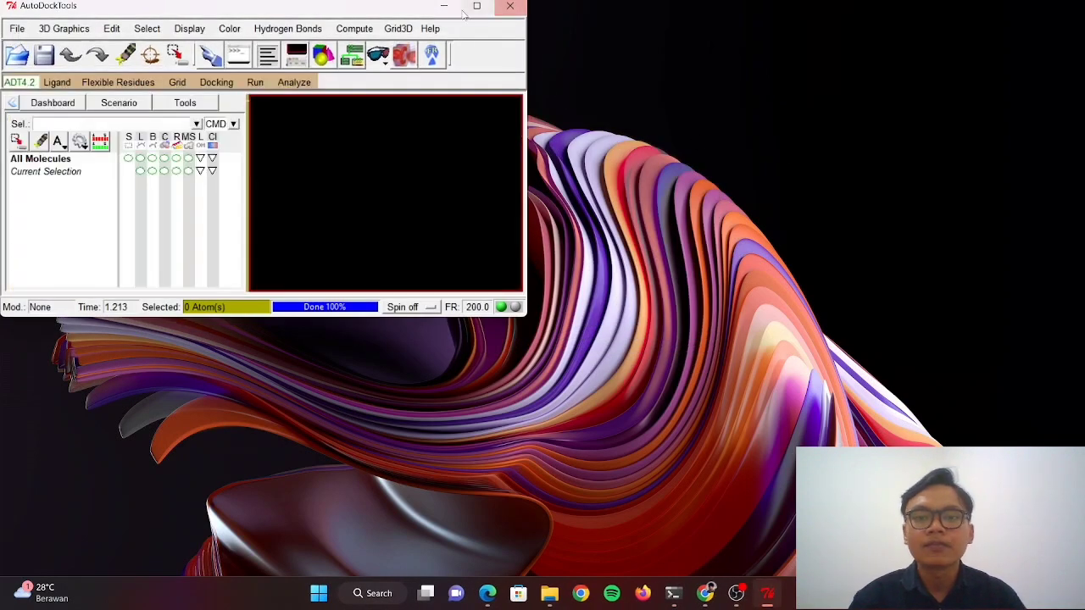
pyautogui.doubleClick(464, 14)
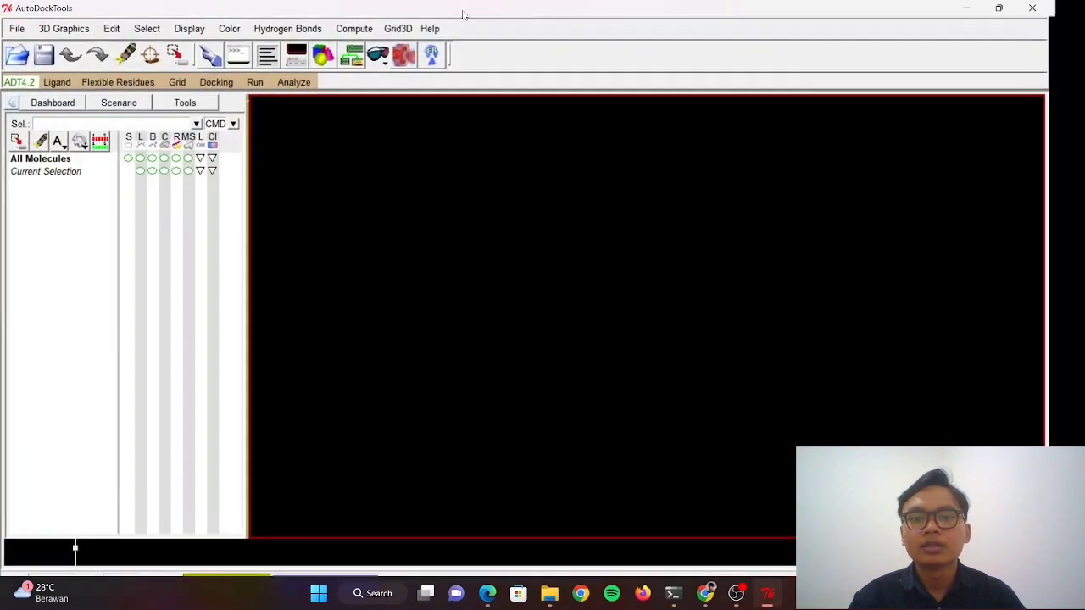
# Step: Open the user preferences, append asd to the startup directory path and apply it to bring up the folder chooser
pyautogui.click(17, 28)
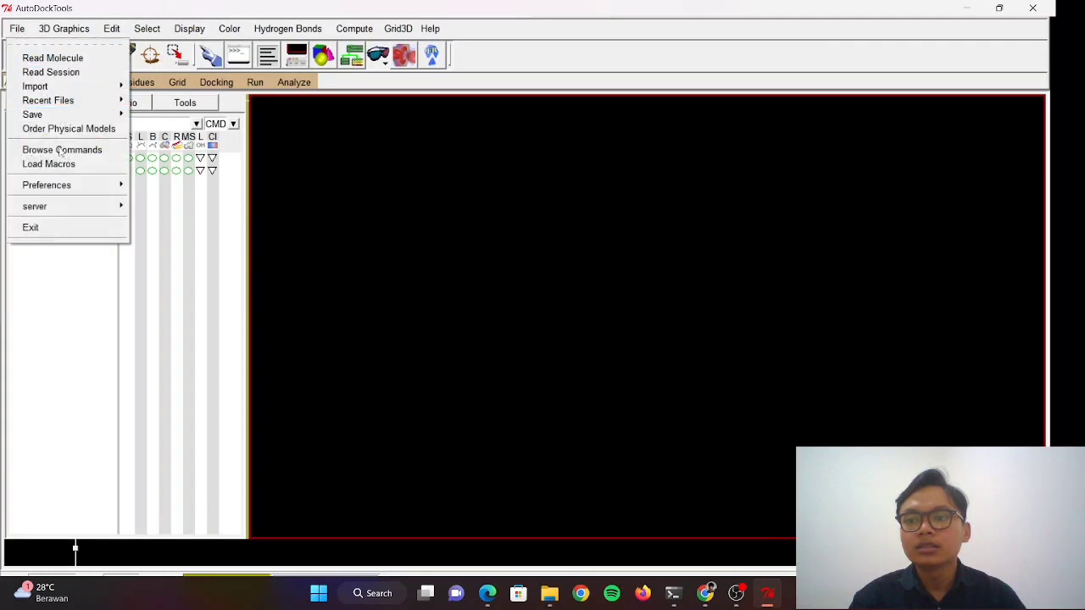
pyautogui.moveTo(65, 187)
pyautogui.click(161, 201)
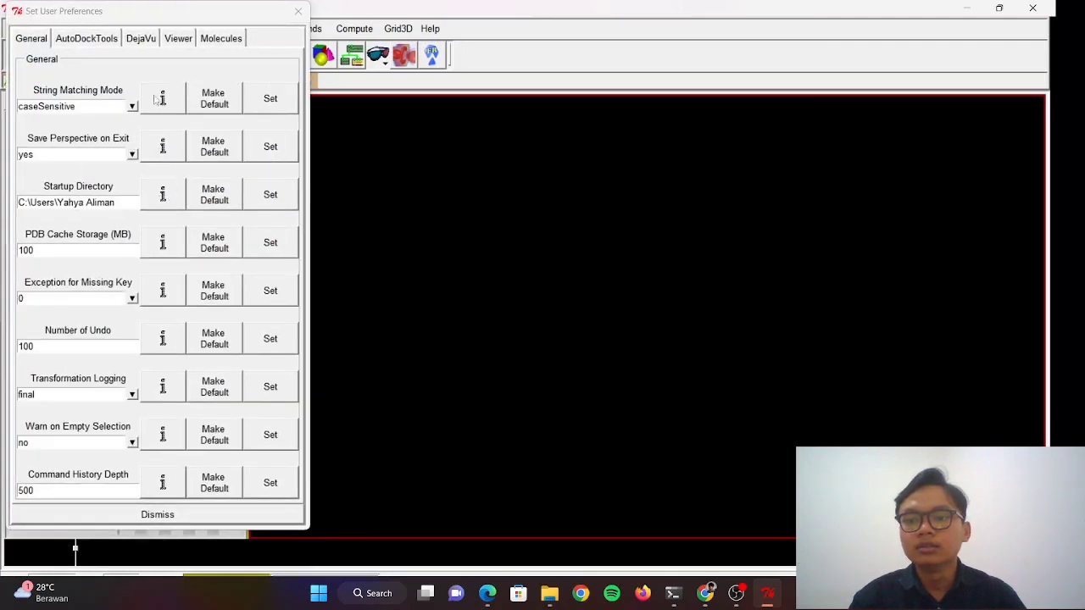
pyautogui.click(116, 202)
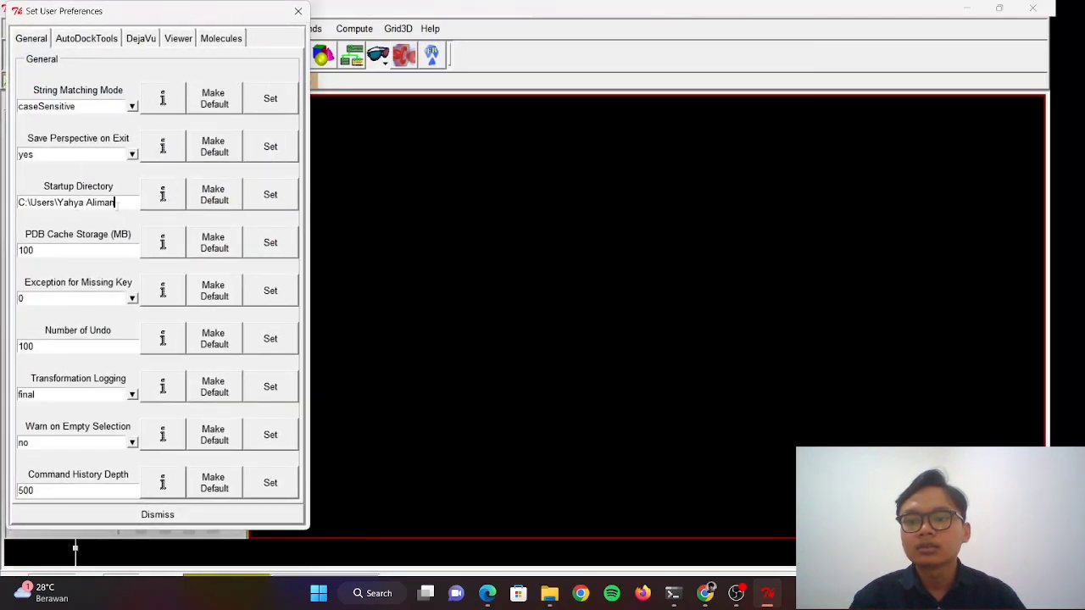
pyautogui.click(278, 204)
pyautogui.click(647, 342)
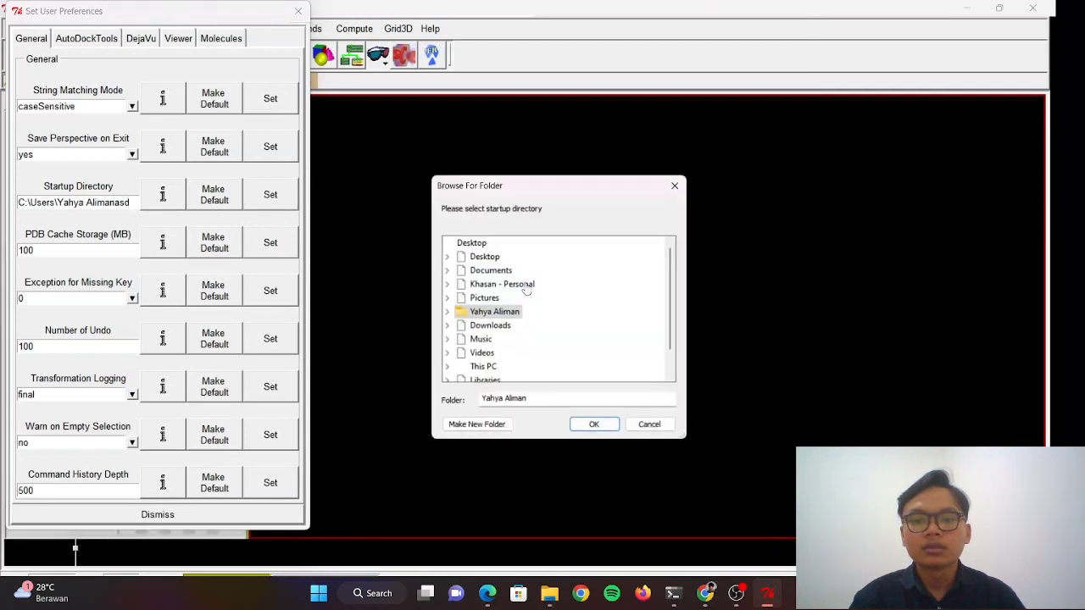
# Step: Choose the uas_docking folder inside the user's Documents folder as the startup directory and close the preferences
pyautogui.scroll(-1, 676, 315)
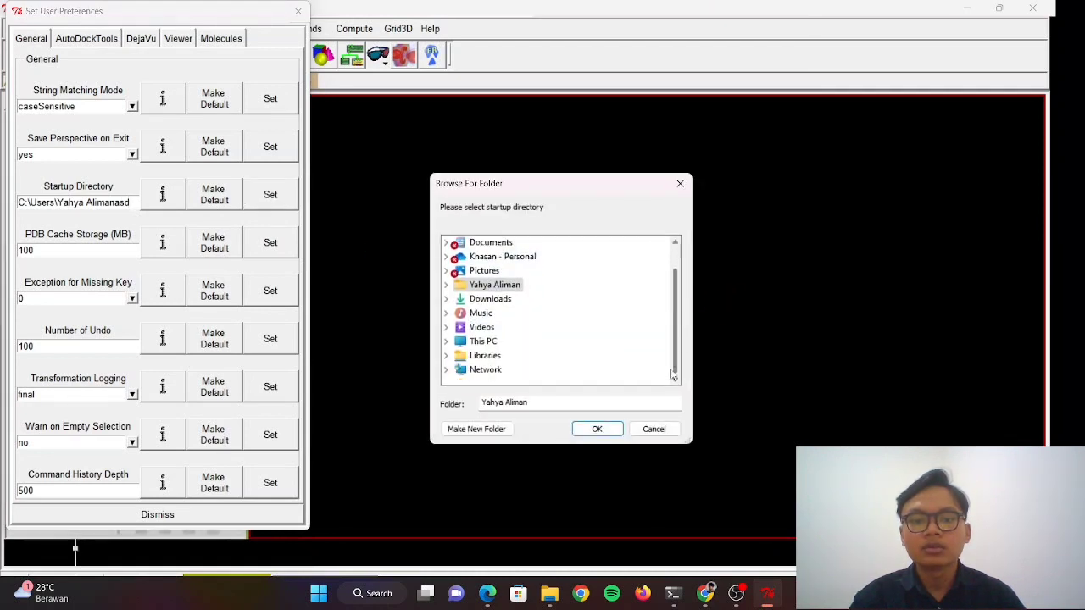
pyautogui.doubleClick(488, 286)
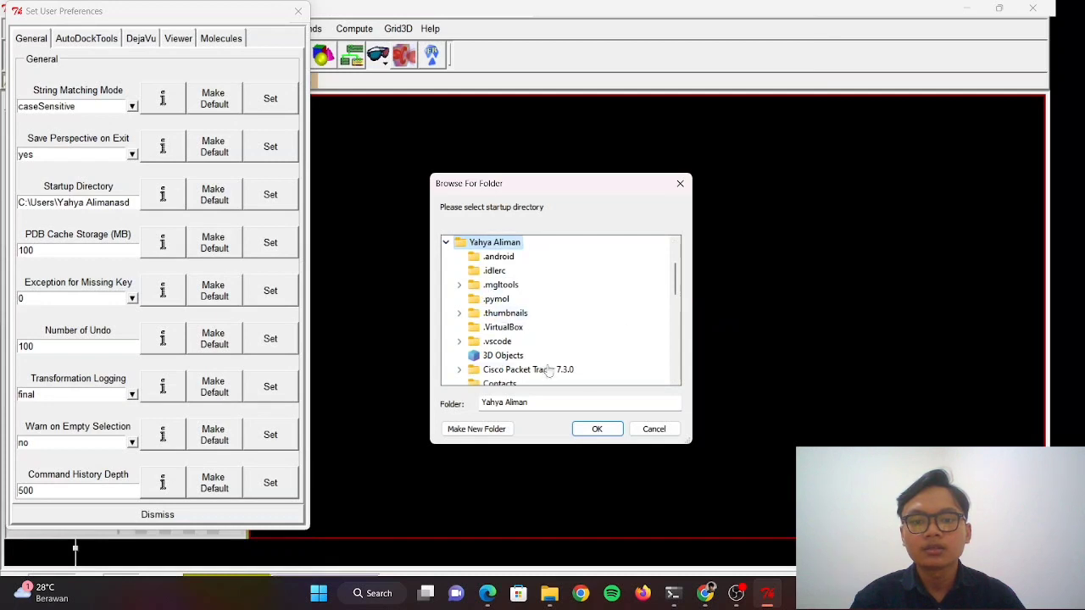
pyautogui.scroll(-4, 666, 316)
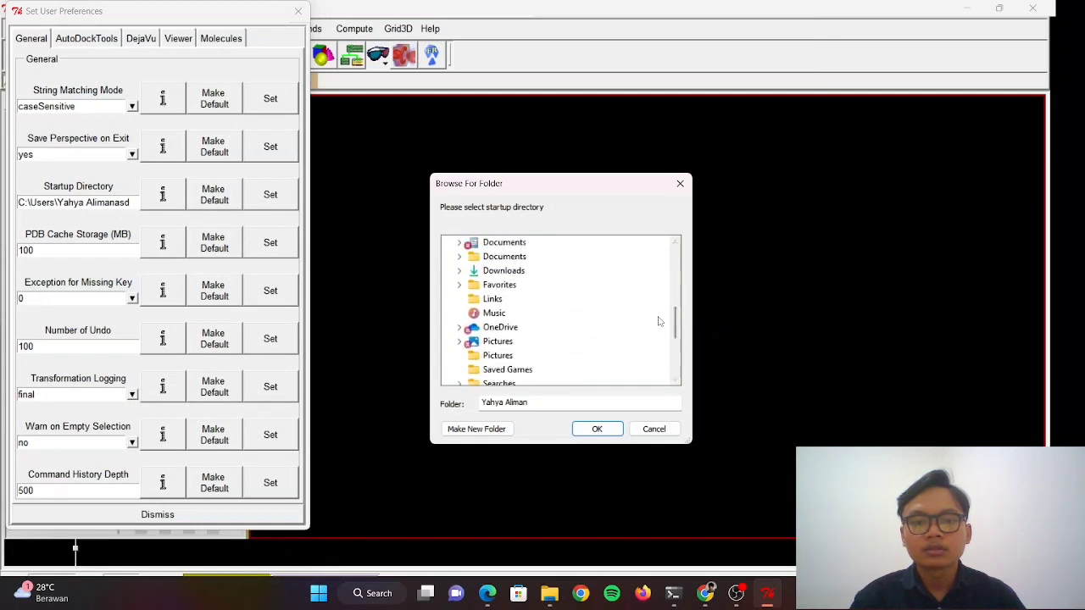
pyautogui.moveTo(677, 325); pyautogui.dragTo(677, 311)
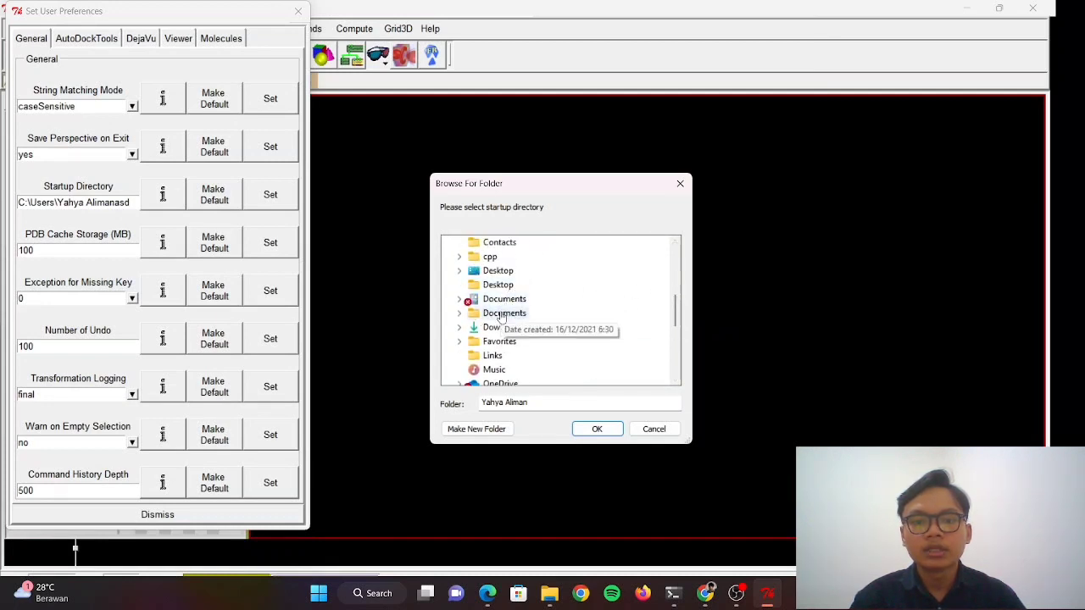
pyautogui.click(501, 316)
pyautogui.click(520, 383)
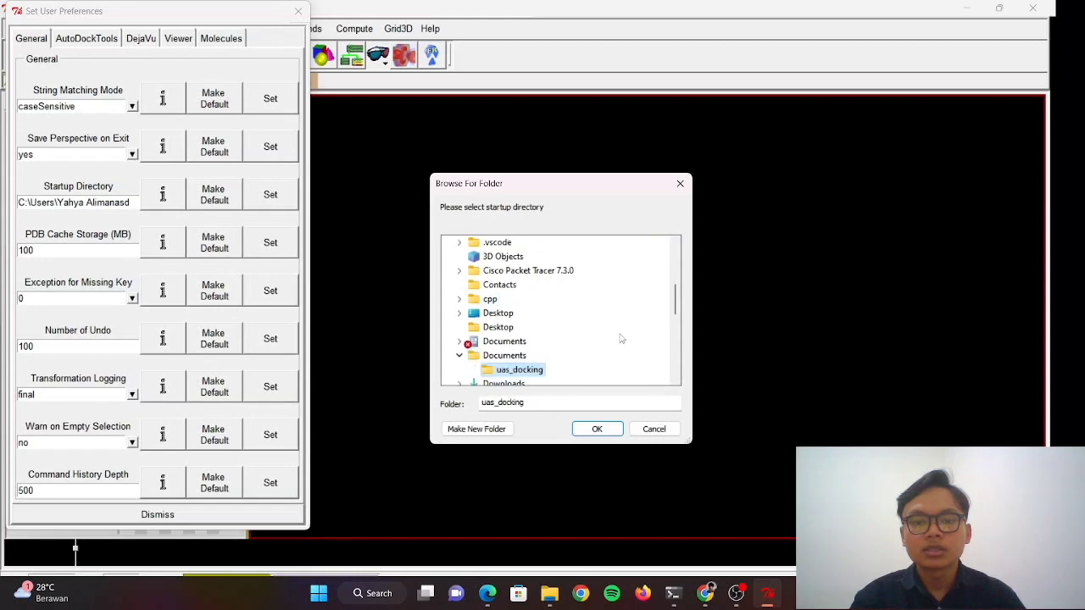
pyautogui.click(598, 429)
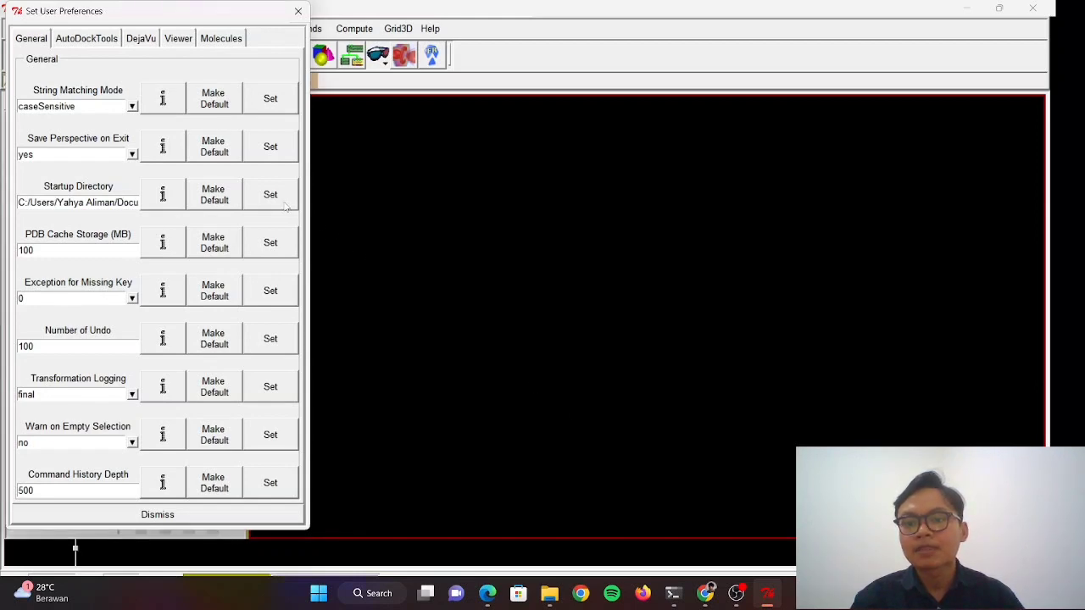
pyautogui.moveTo(41, 14); pyautogui.dragTo(95, 18)
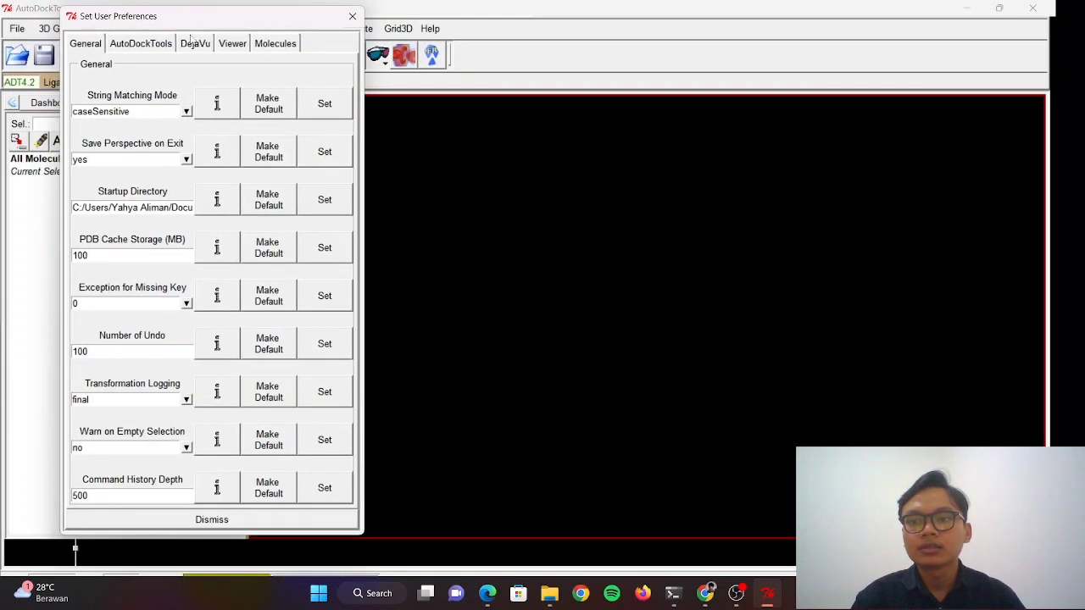
pyautogui.click(353, 17)
# Step: Read the molecule file 4y14.pdb from the uas_docking folder into the viewer
pyautogui.click(17, 28)
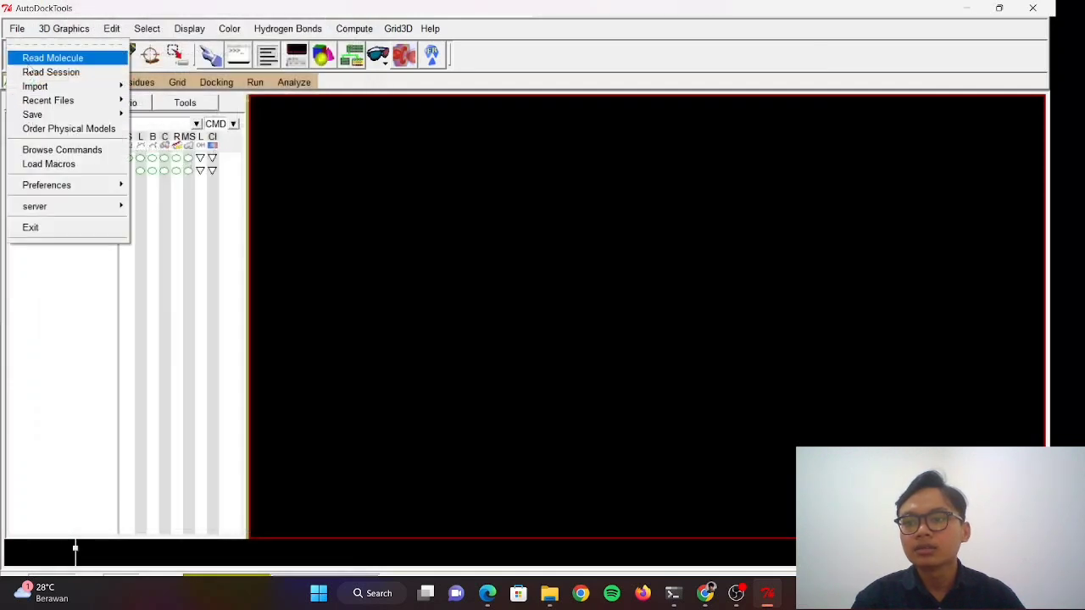
pyautogui.click(31, 56)
pyautogui.click(120, 78)
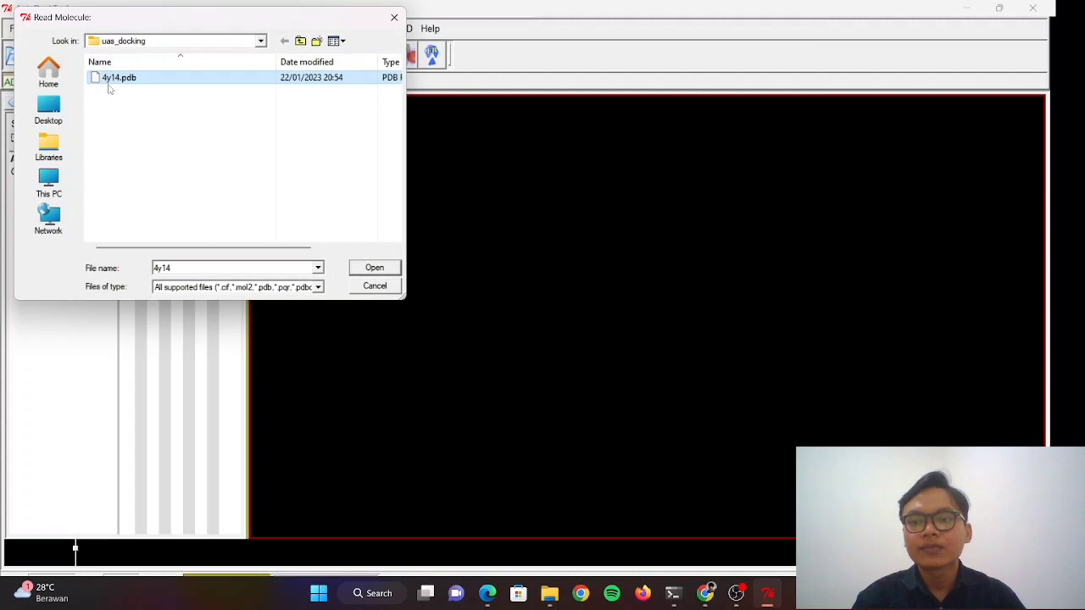
pyautogui.moveTo(178, 22); pyautogui.dragTo(276, 39)
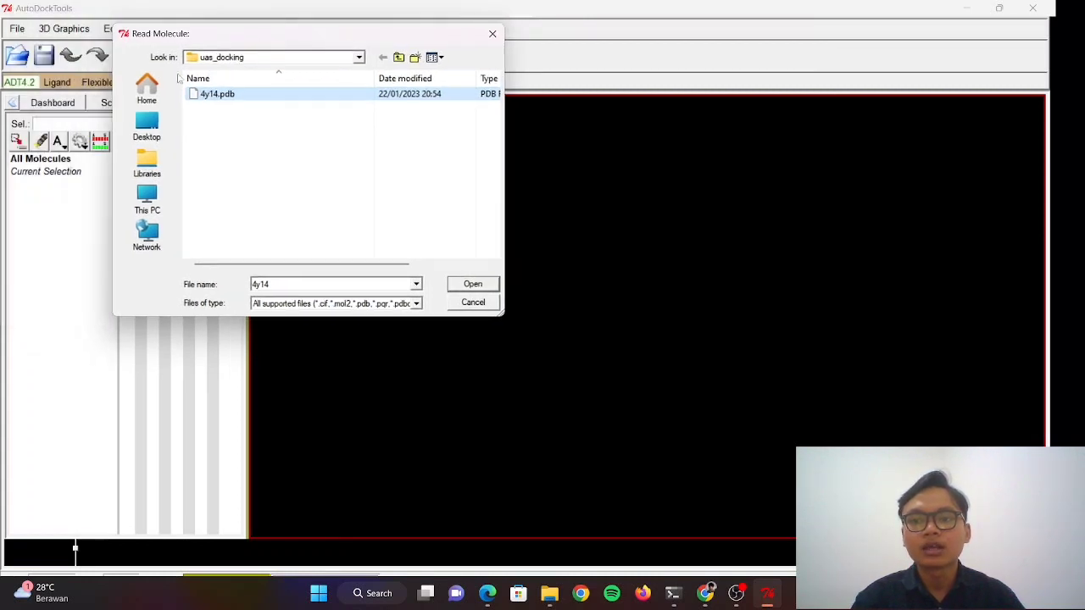
pyautogui.click(472, 284)
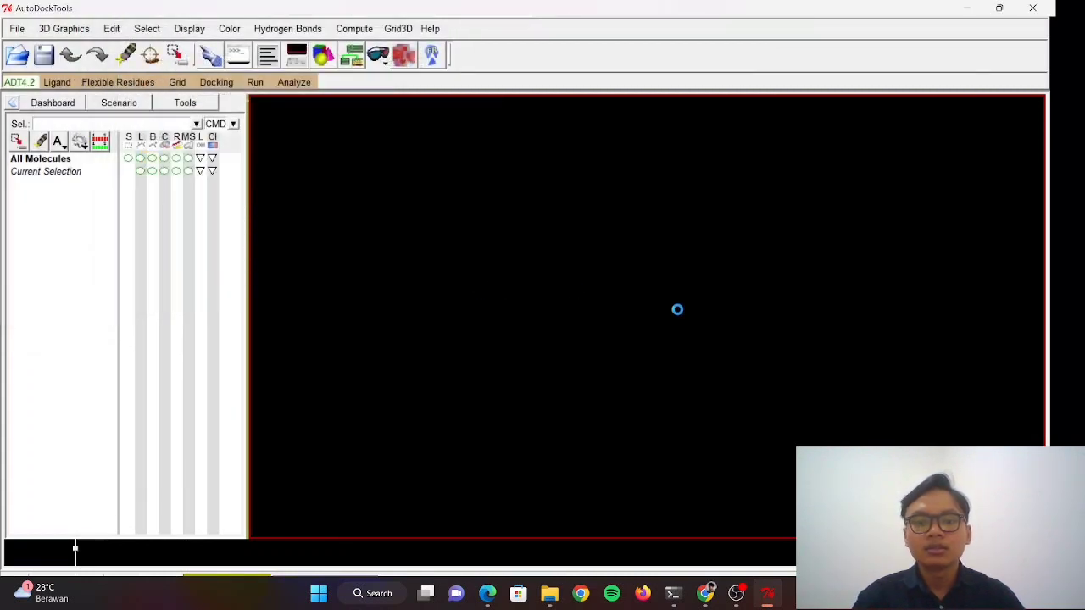
pyautogui.moveTo(505, 324); pyautogui.dragTo(592, 327)
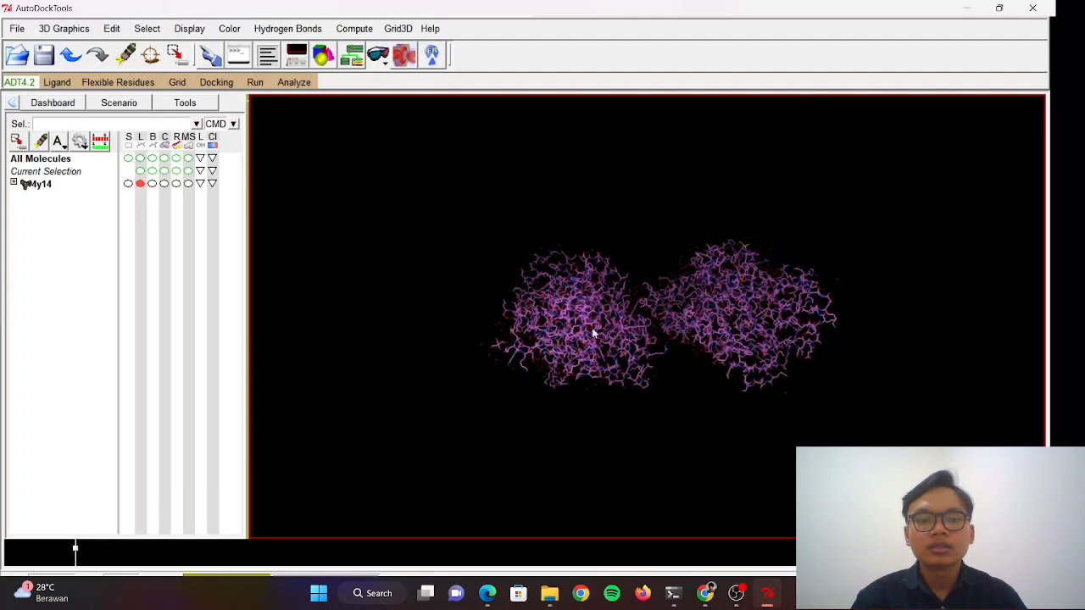
# Step: Expand the 4y14 molecule to its chains and delete its water molecules
pyautogui.click(13, 183)
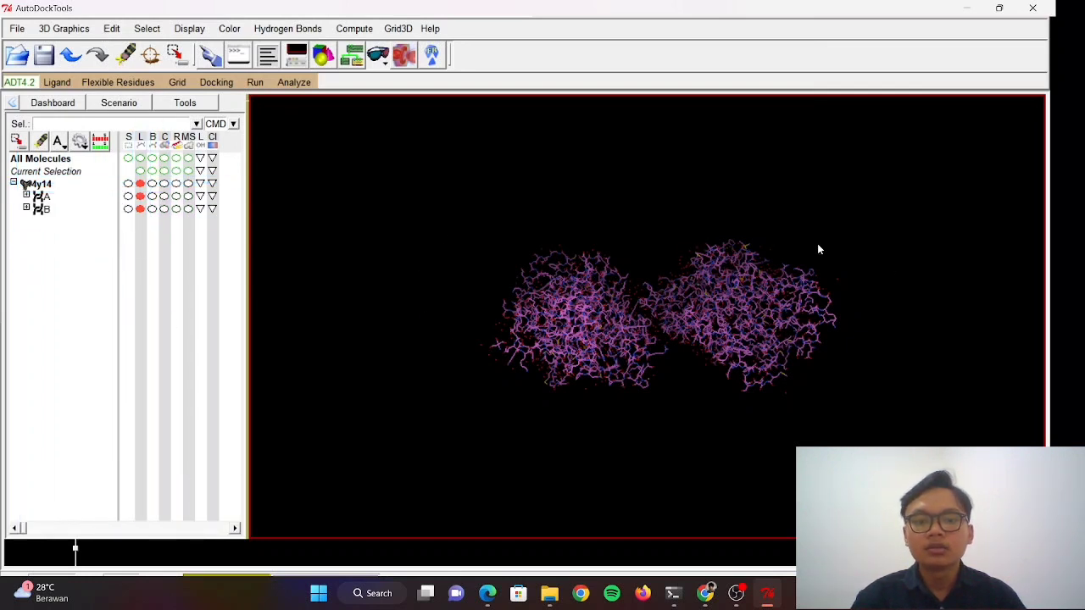
pyautogui.moveTo(641, 280); pyautogui.dragTo(601, 284)
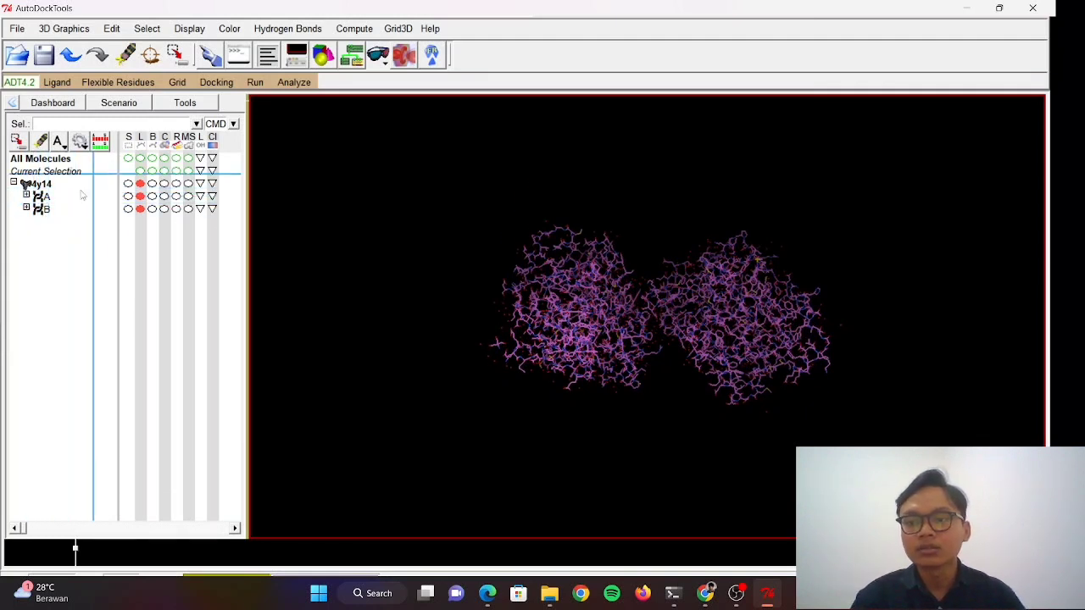
pyautogui.click(113, 29)
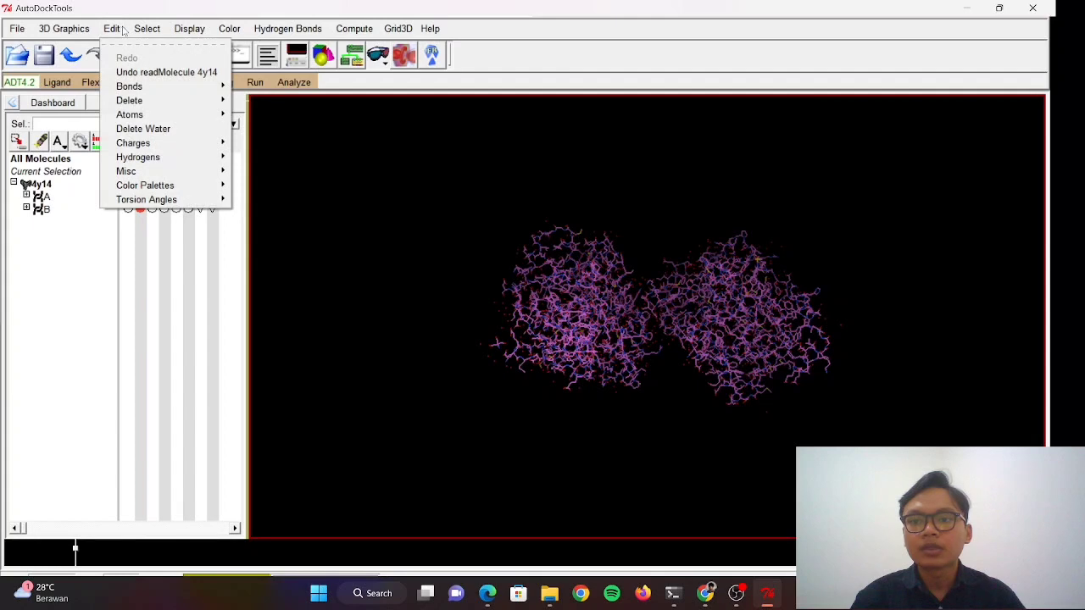
pyautogui.click(169, 129)
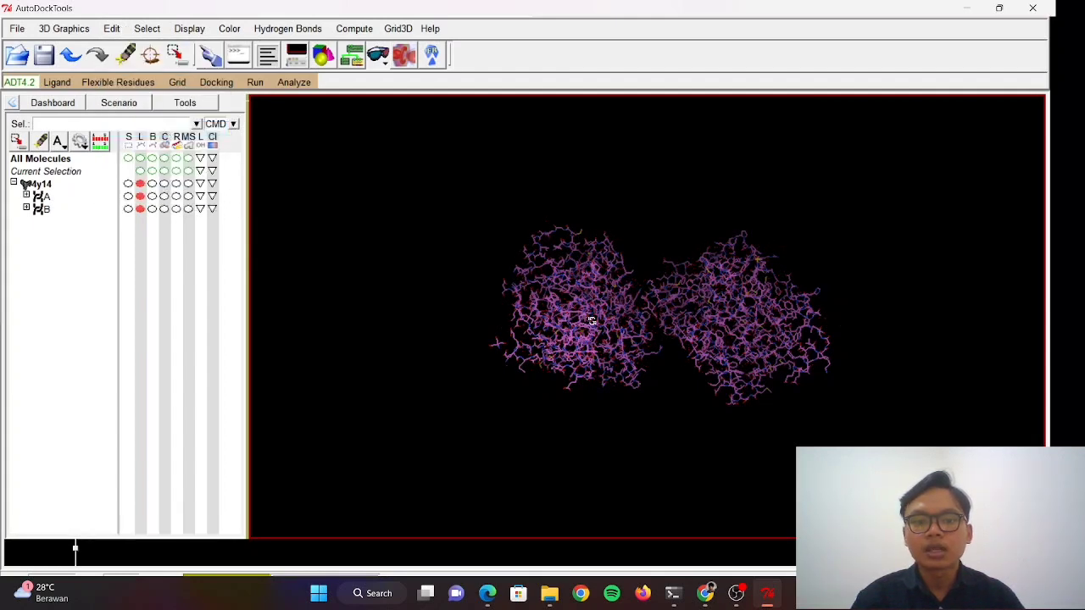
pyautogui.moveTo(592, 321); pyautogui.dragTo(570, 240)
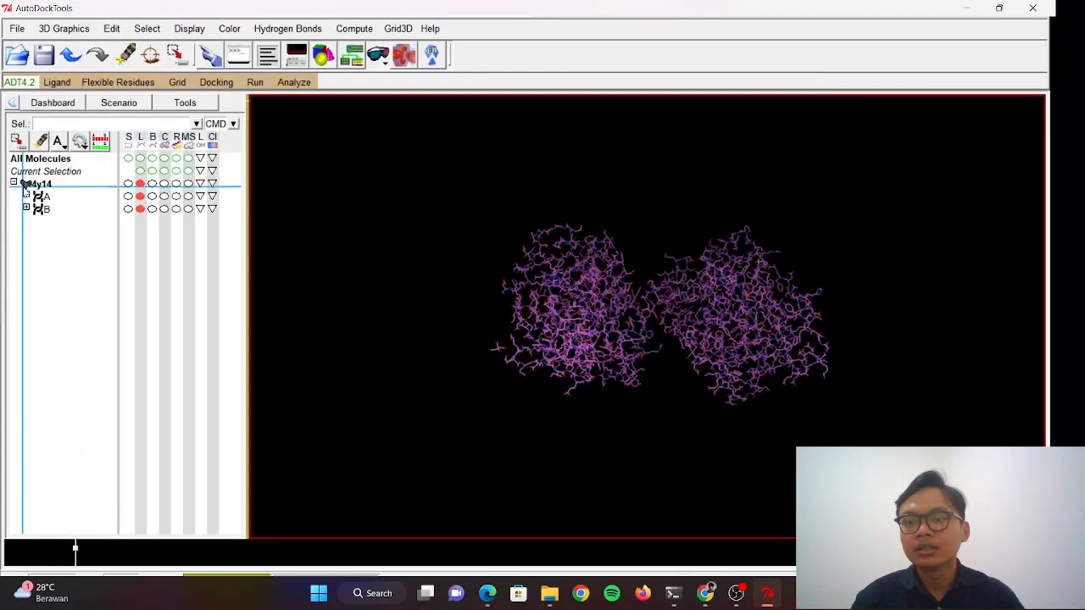
# Step: Expand chain A of 4y14 to its residues and select the whole chain
pyautogui.click(27, 196)
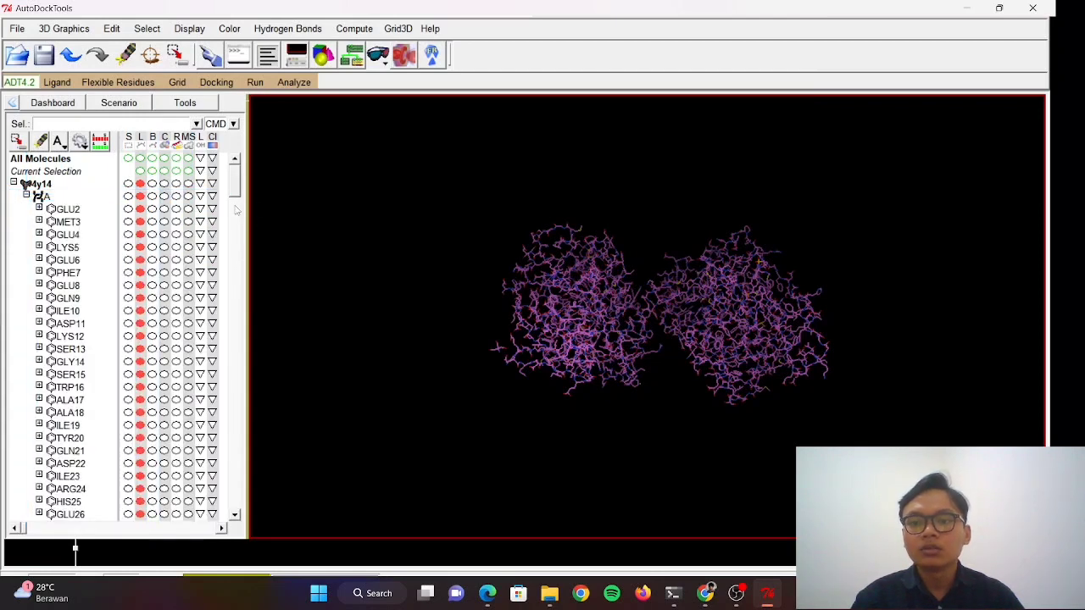
pyautogui.moveTo(233, 189)
pyautogui.mouseDown()
pyautogui.moveTo(238, 259)
pyautogui.moveTo(248, 177)
pyautogui.mouseUp()
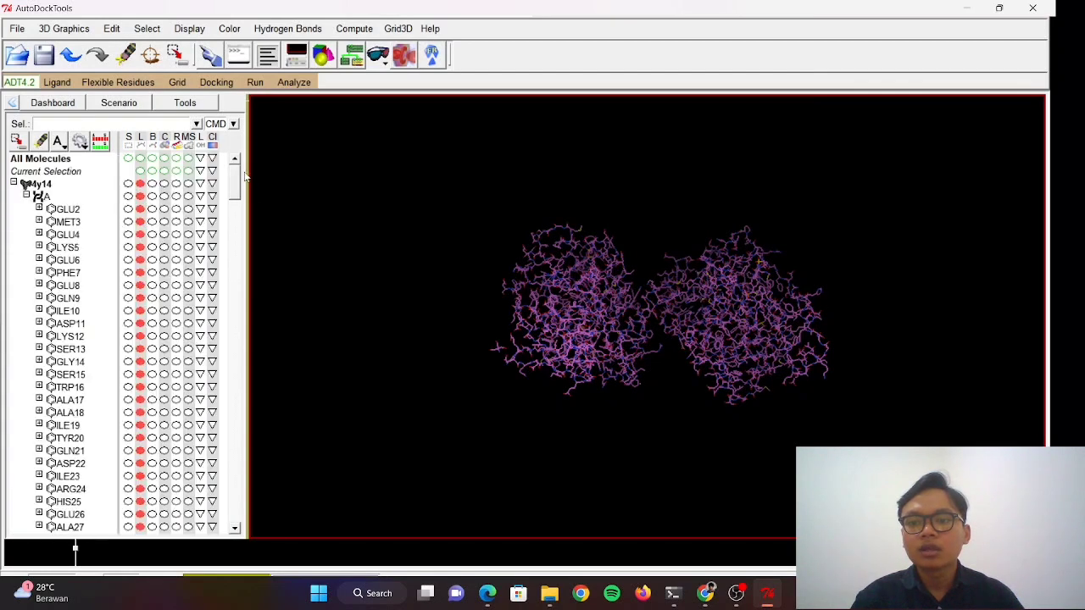
pyautogui.click(128, 196)
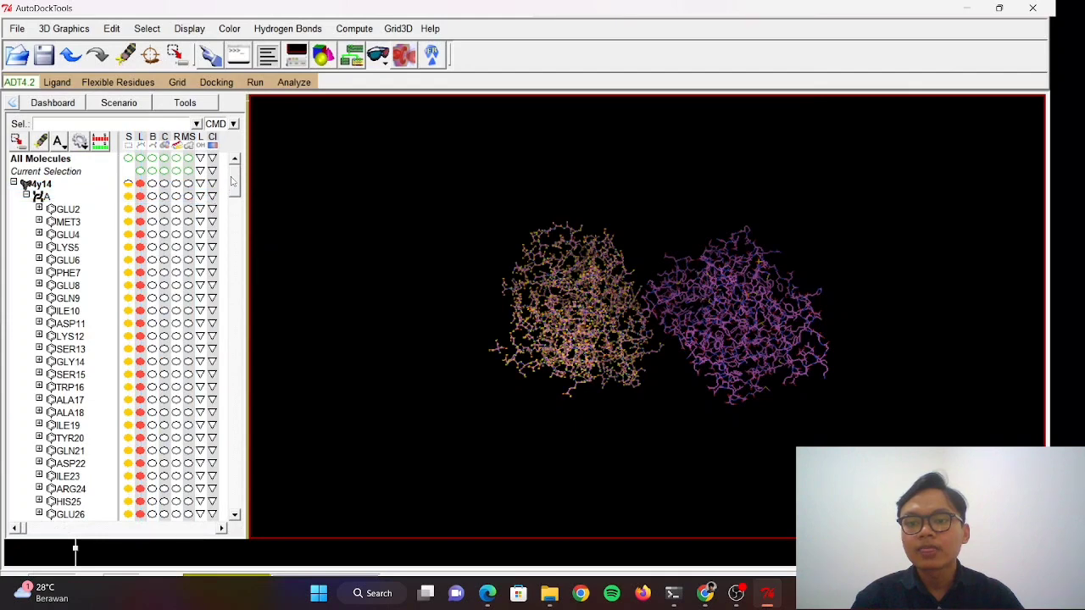
# Step: Deselect the non-protein residues at the end of chain A: CL401, CL402, CL403, TRS404, TRS405, GOL406 and C0A407
pyautogui.moveTo(234, 186); pyautogui.dragTo(238, 530)
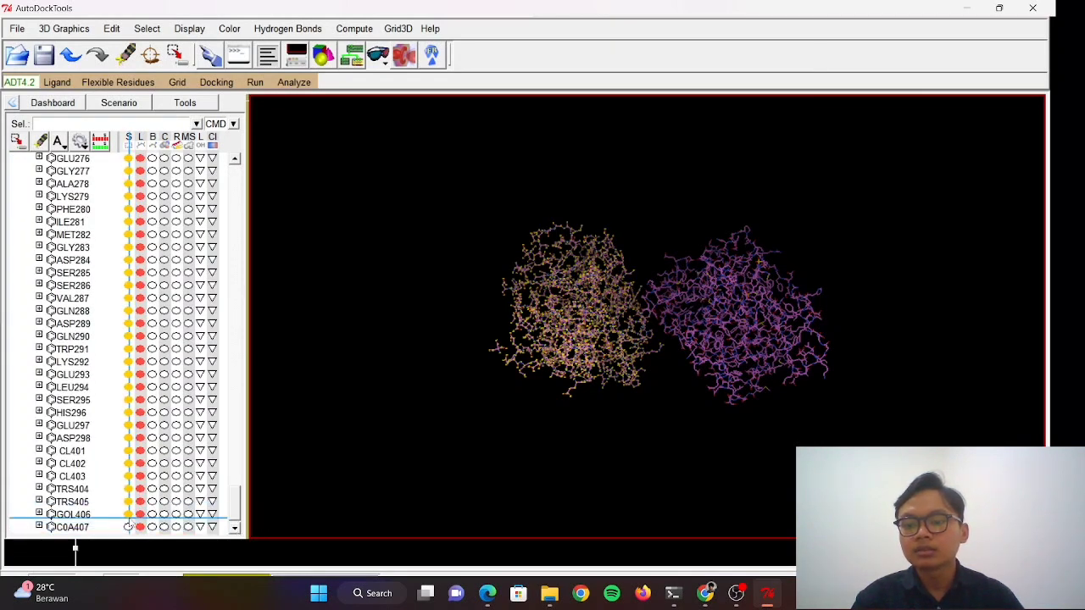
pyautogui.click(128, 514)
pyautogui.click(129, 502)
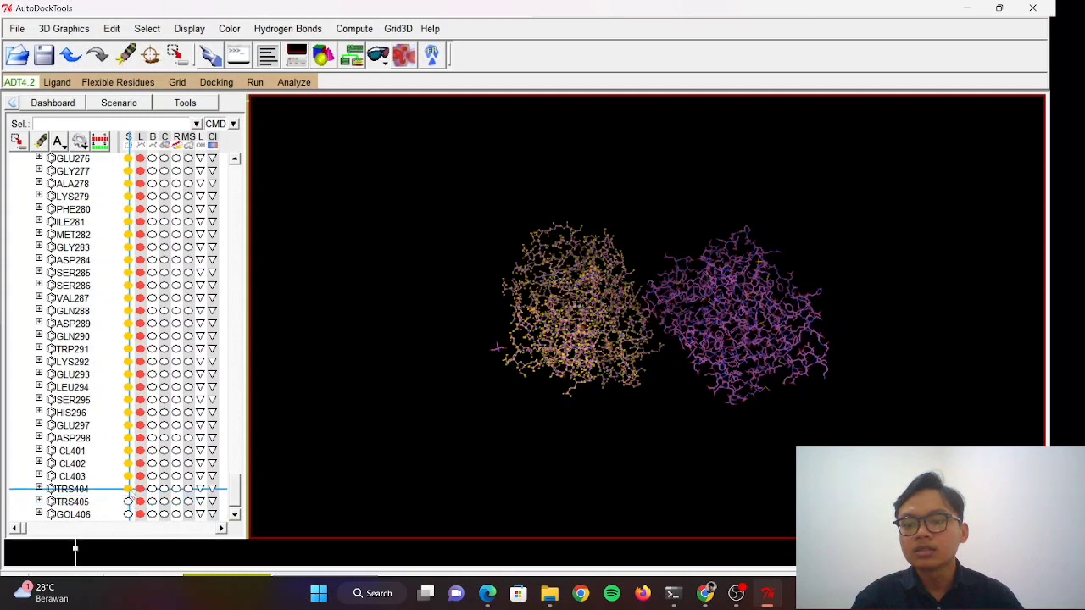
pyautogui.click(129, 490)
pyautogui.click(128, 476)
pyautogui.click(128, 464)
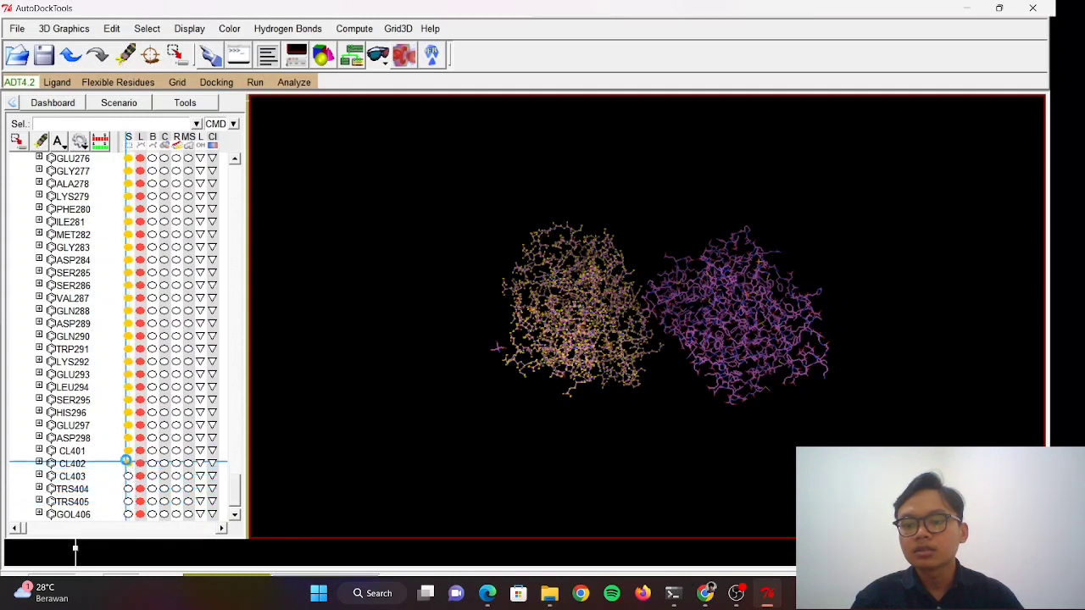
pyautogui.click(128, 451)
pyautogui.moveTo(239, 489); pyautogui.dragTo(236, 523)
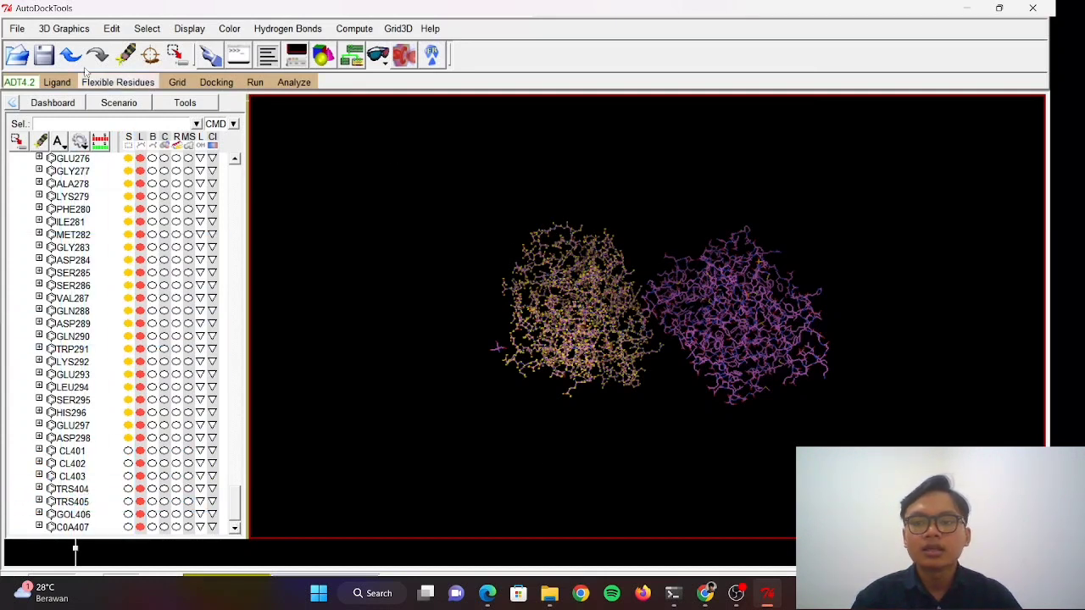
# Step: Write the selected chain A residues to a PDB file named 4y14_A in the uas_docking folder, with the default record options
pyautogui.click(17, 29)
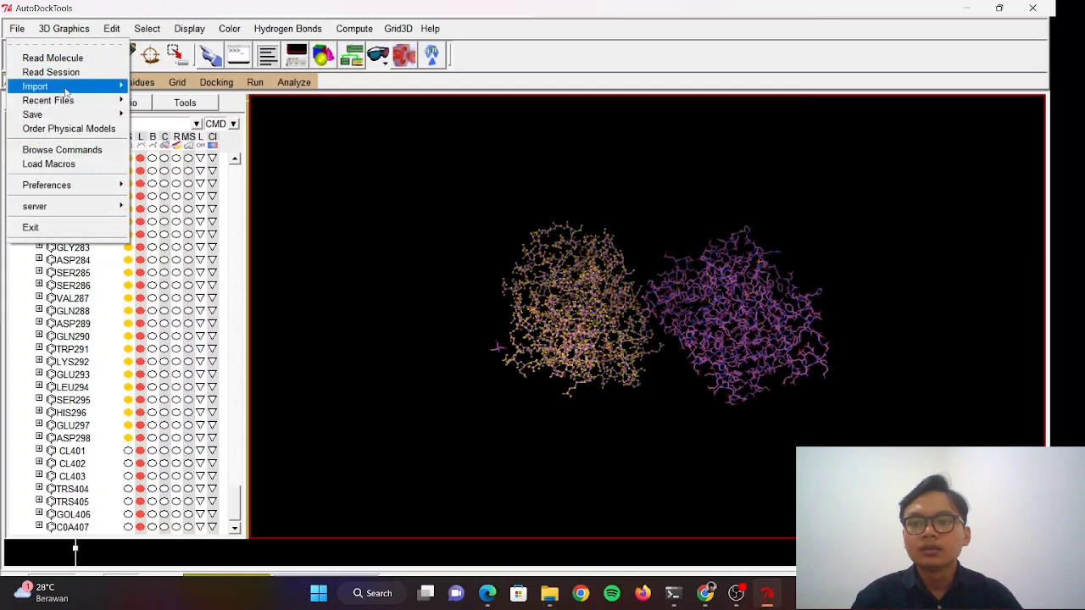
pyautogui.moveTo(66, 116)
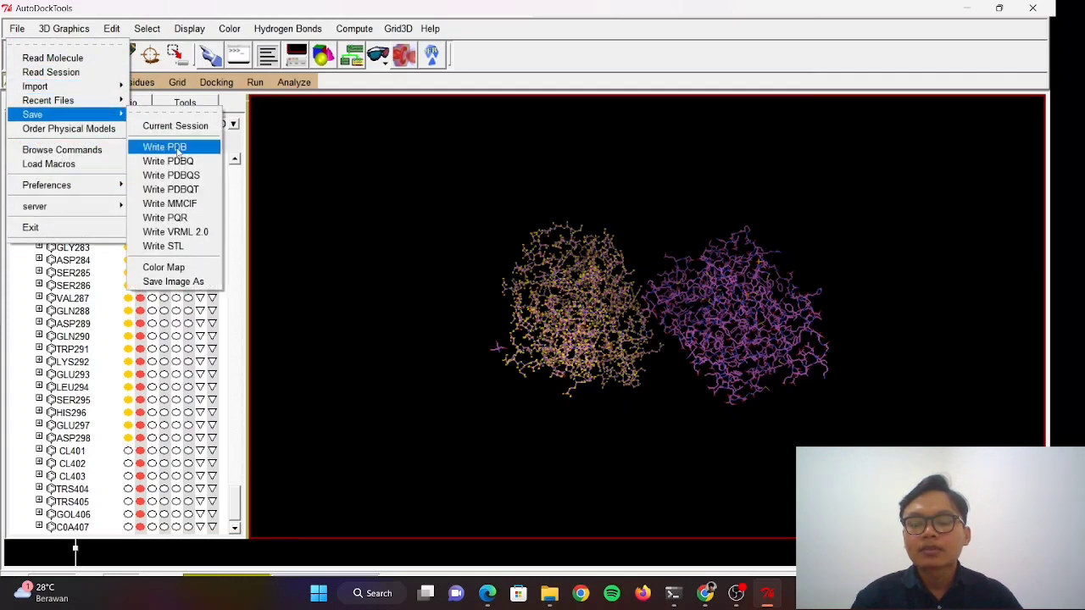
pyautogui.click(161, 147)
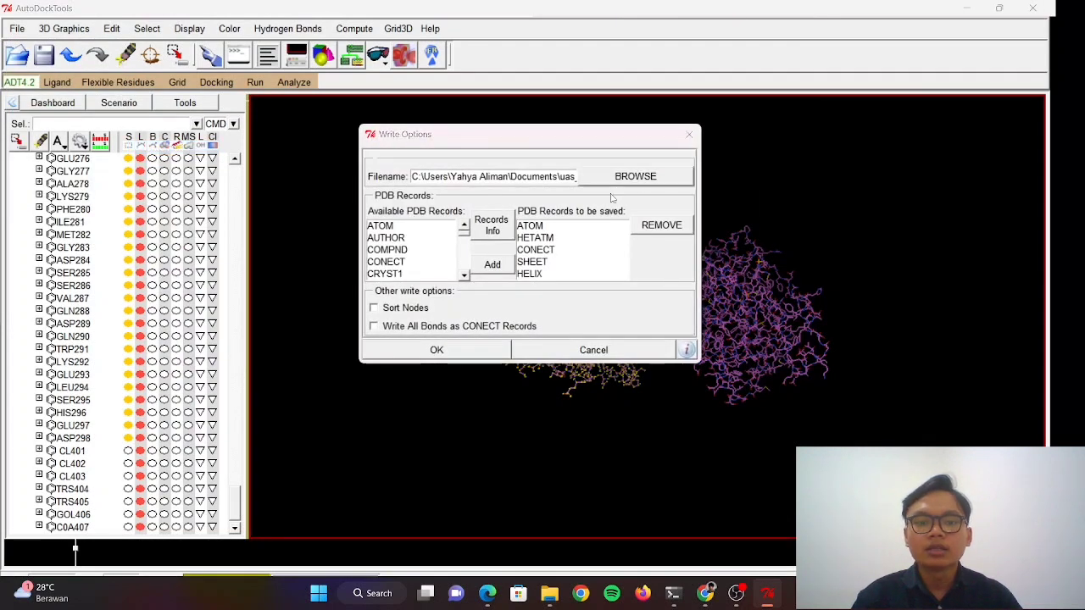
pyautogui.click(613, 179)
pyautogui.write('4y')
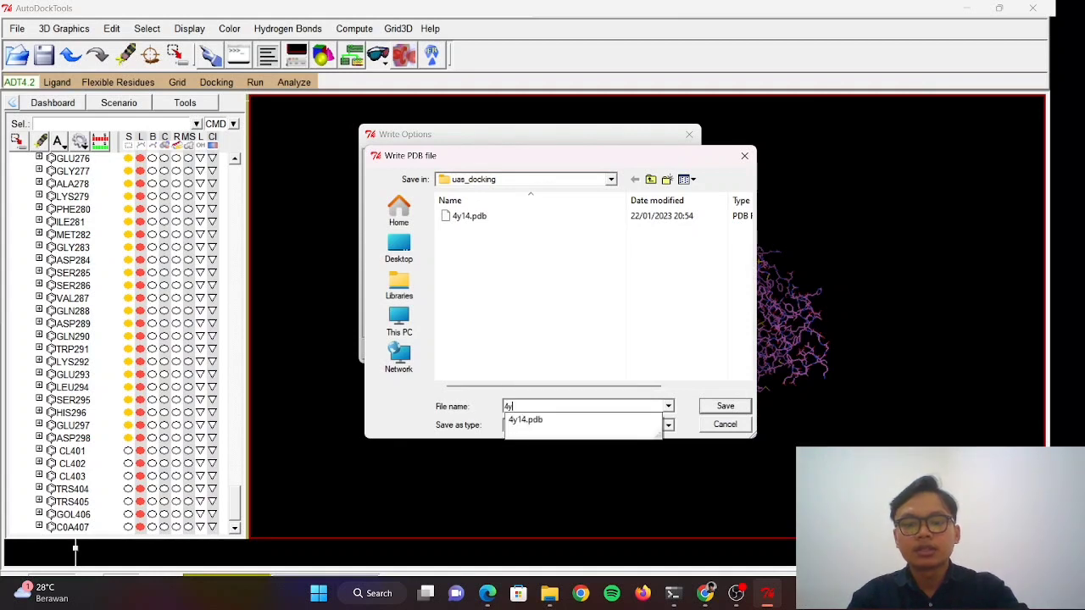
pyautogui.write('14')
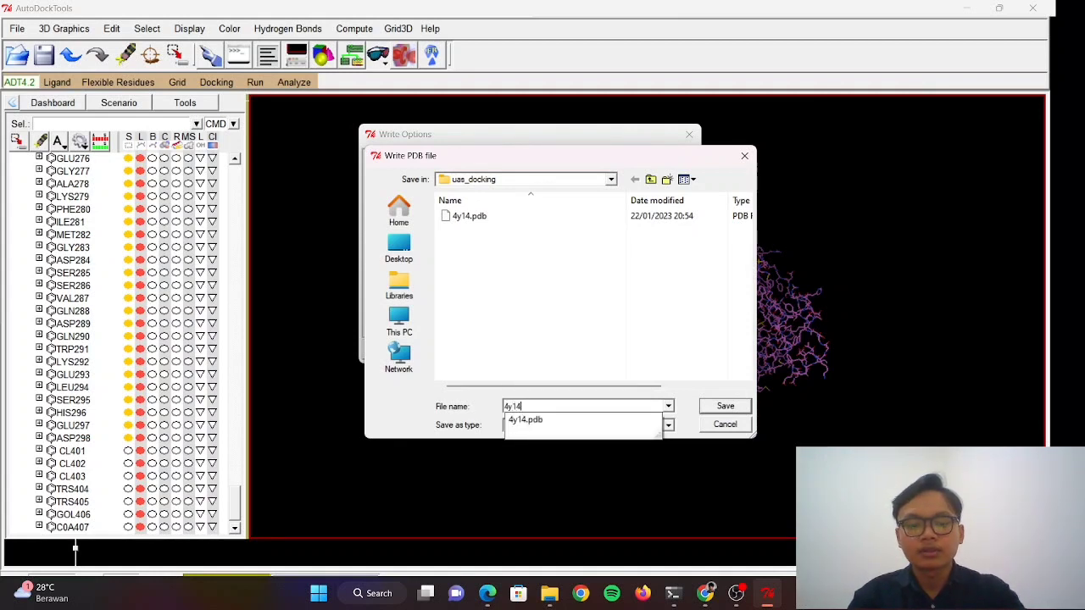
pyautogui.write('_A')
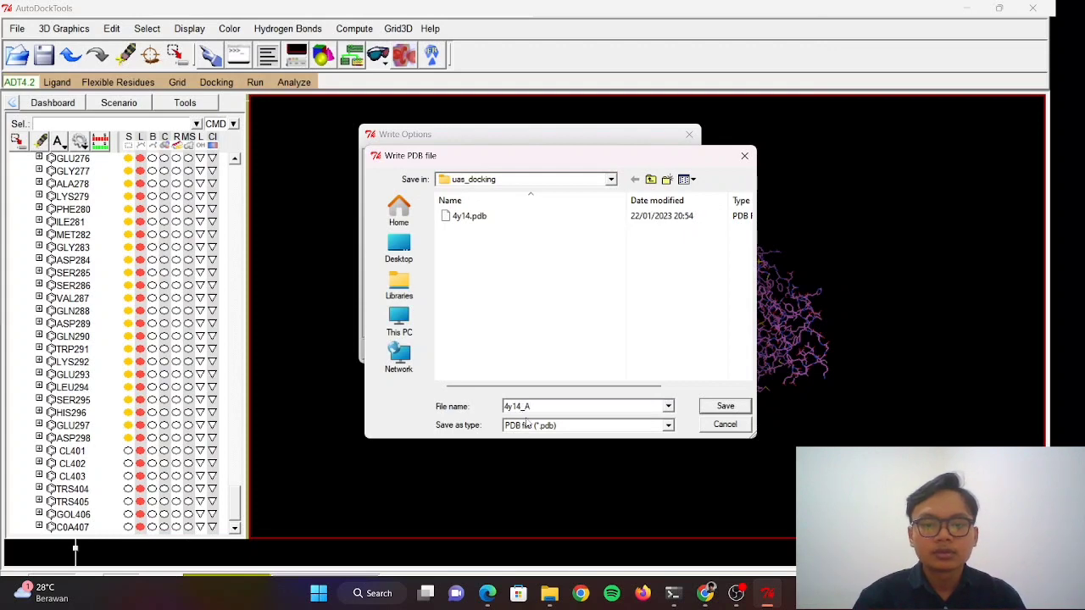
pyautogui.click(727, 408)
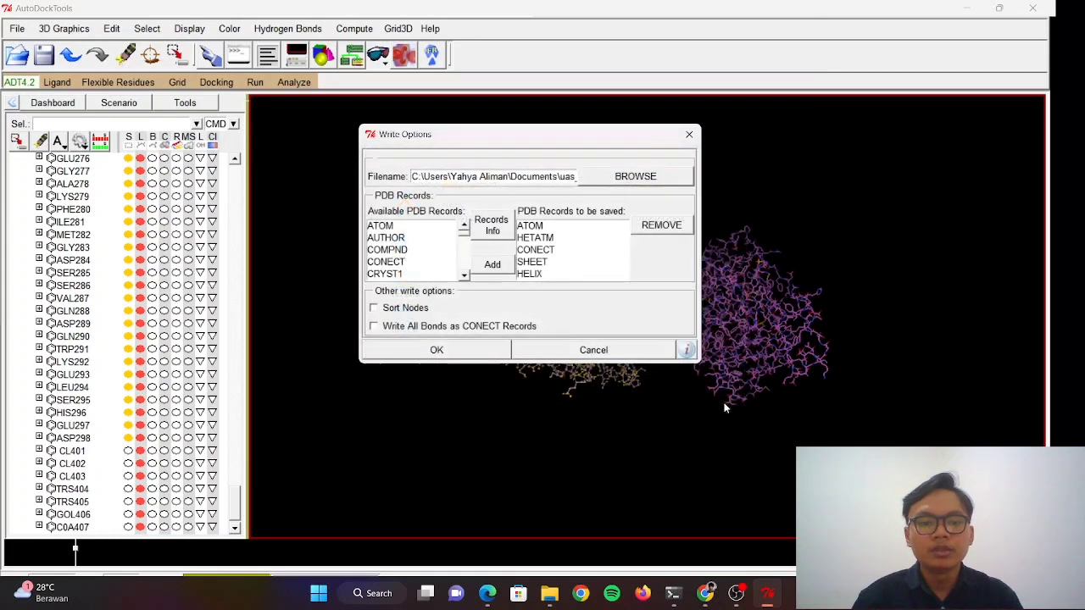
pyautogui.click(471, 350)
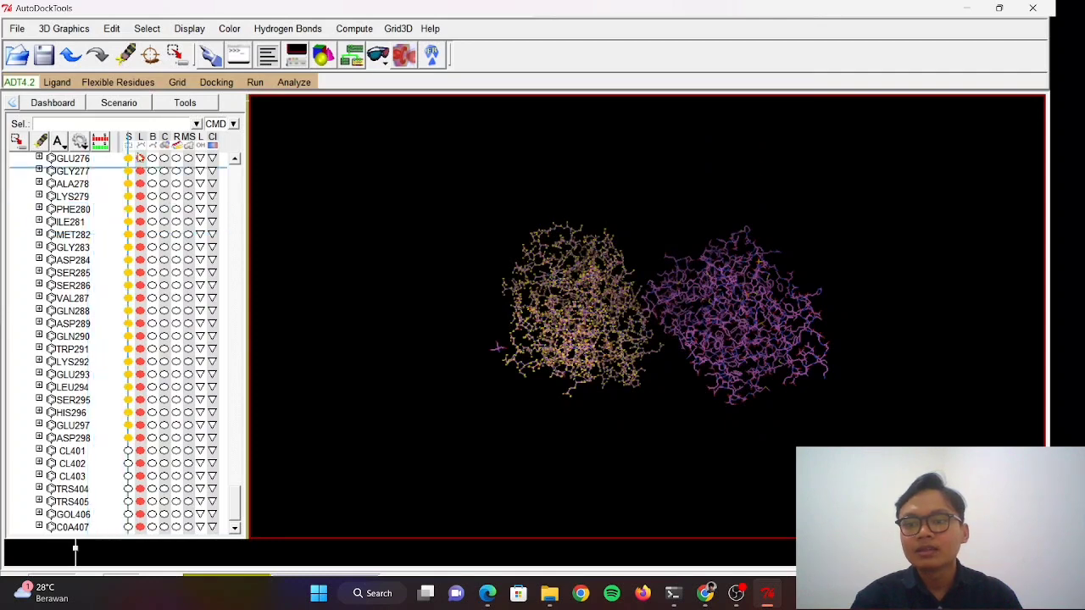
# Step: Clear the selection of chain A and select only the ligand residue C0A407 at the end of the chain
pyautogui.moveTo(235, 515); pyautogui.dragTo(229, 154)
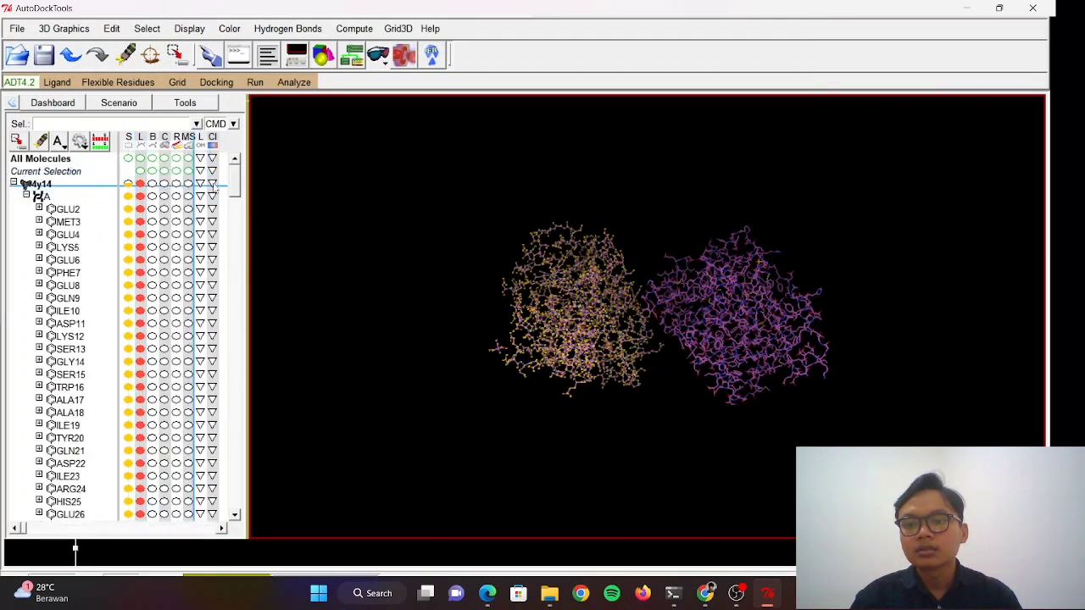
pyautogui.click(128, 195)
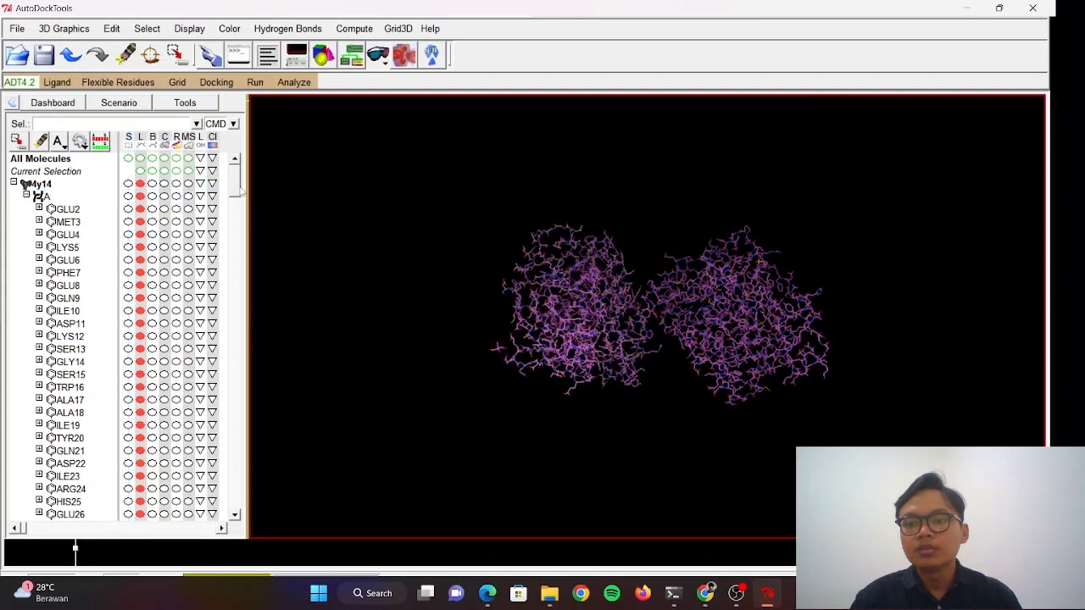
pyautogui.moveTo(238, 189); pyautogui.dragTo(239, 563)
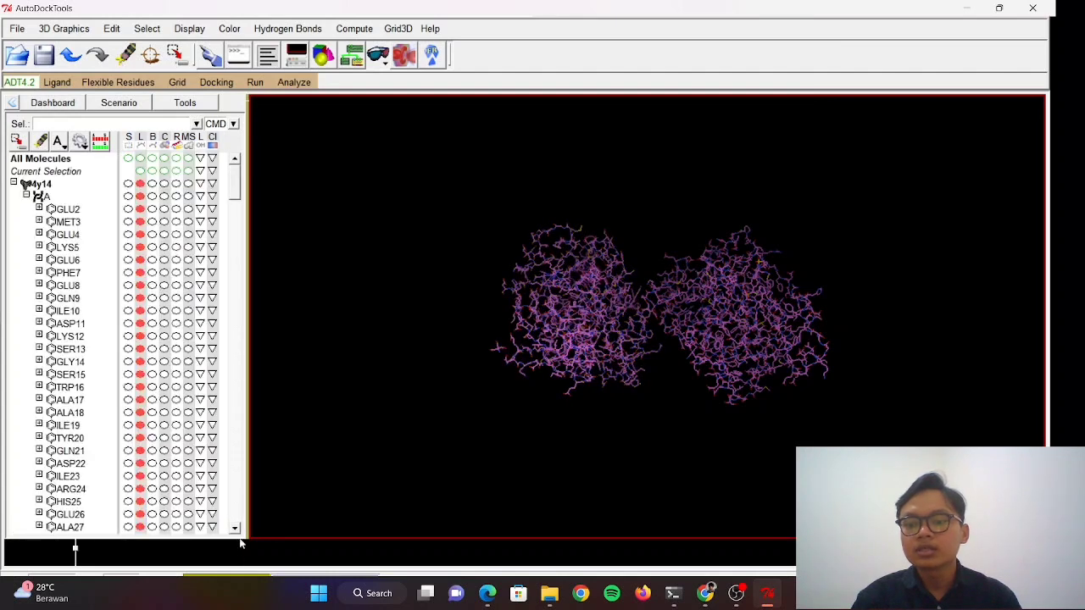
pyautogui.moveTo(239, 212); pyautogui.dragTo(248, 339)
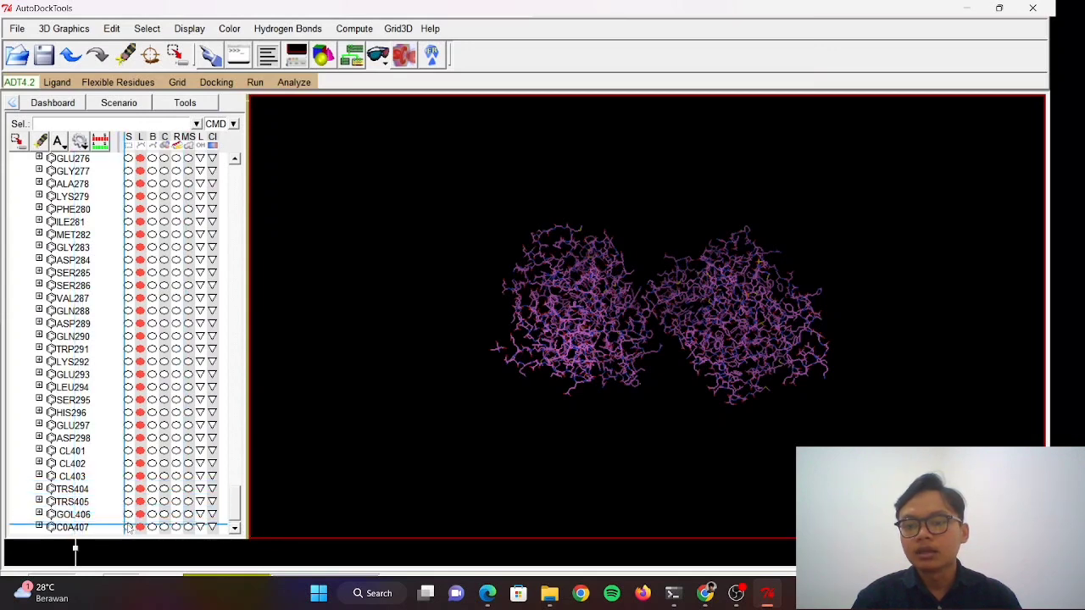
pyautogui.click(128, 527)
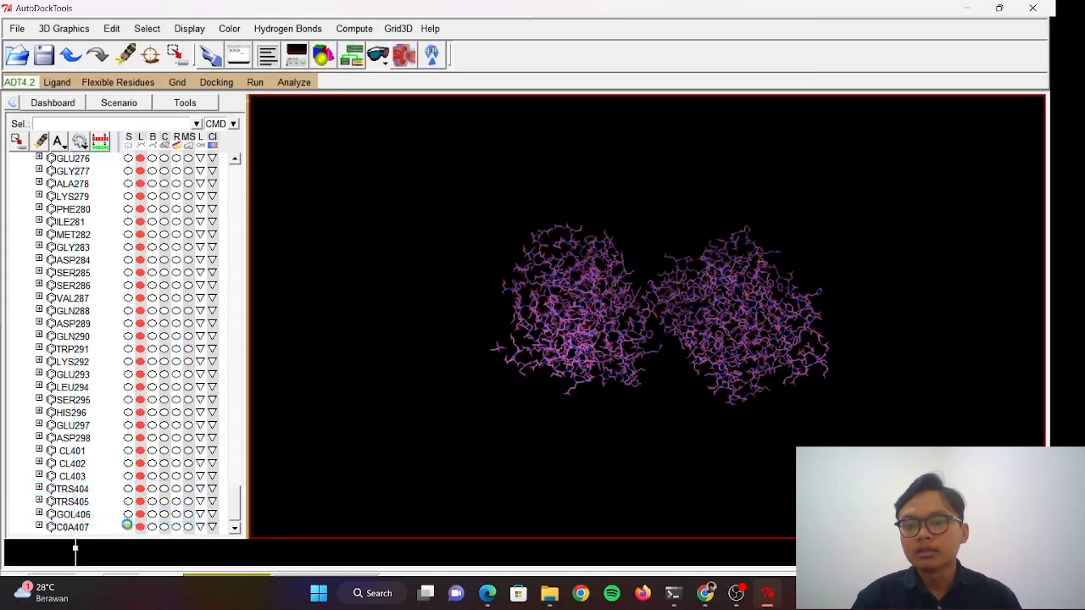
# Step: Write the selected ligand residue to a PDB file named C0A in the uas_docking folder
pyautogui.click(17, 29)
pyautogui.moveTo(34, 113)
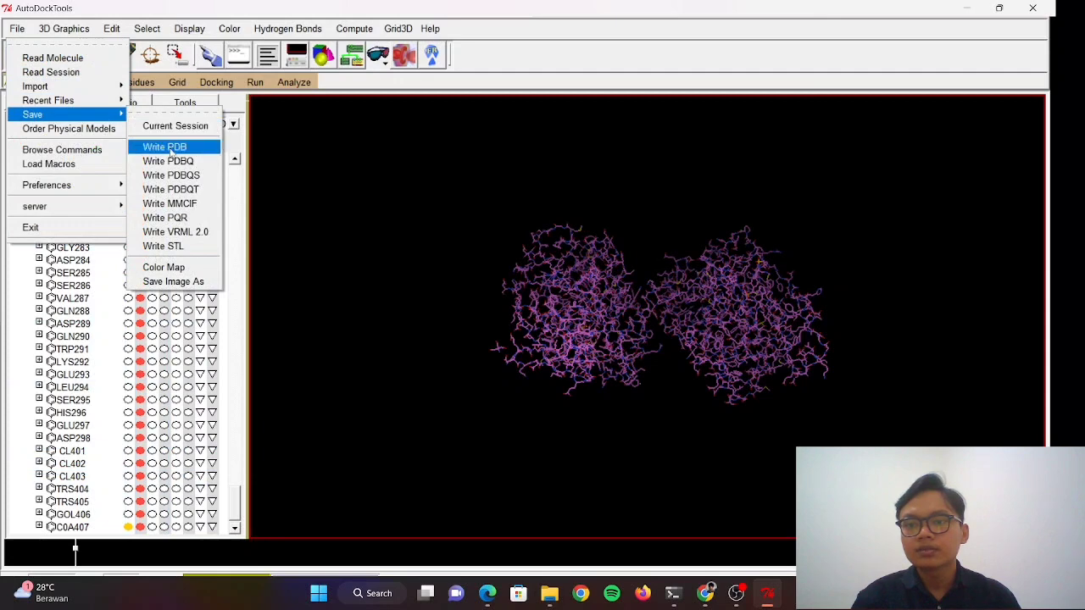
pyautogui.click(166, 148)
pyautogui.click(635, 178)
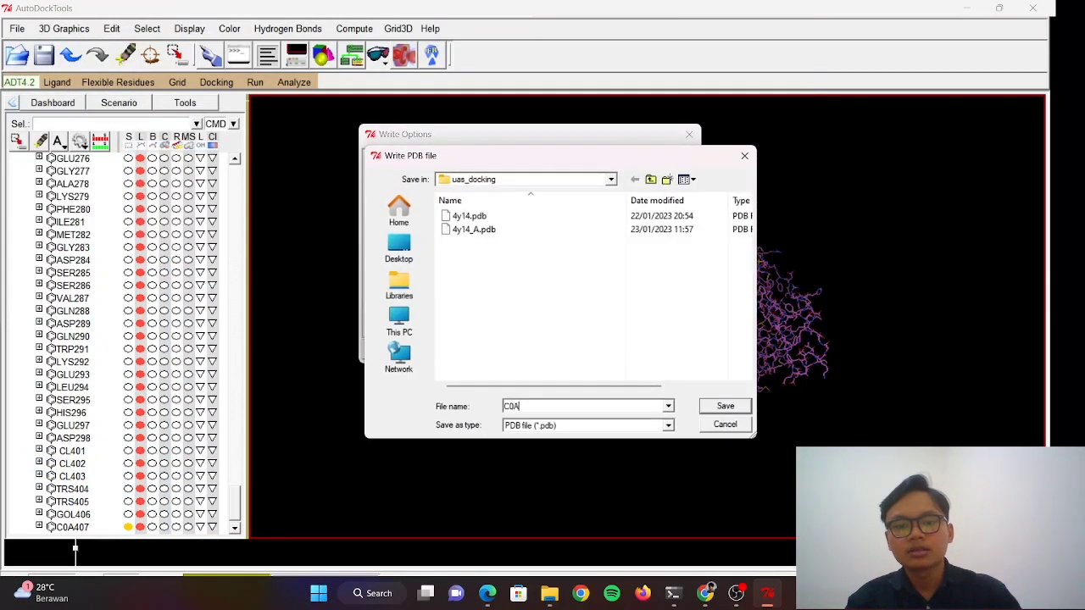
pyautogui.click(725, 406)
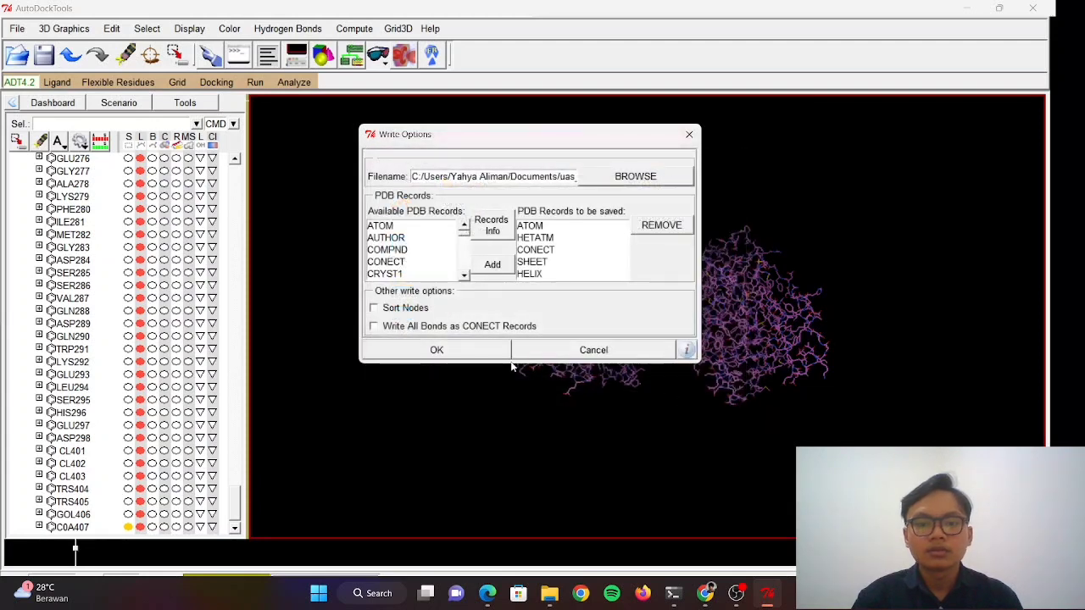
pyautogui.click(439, 350)
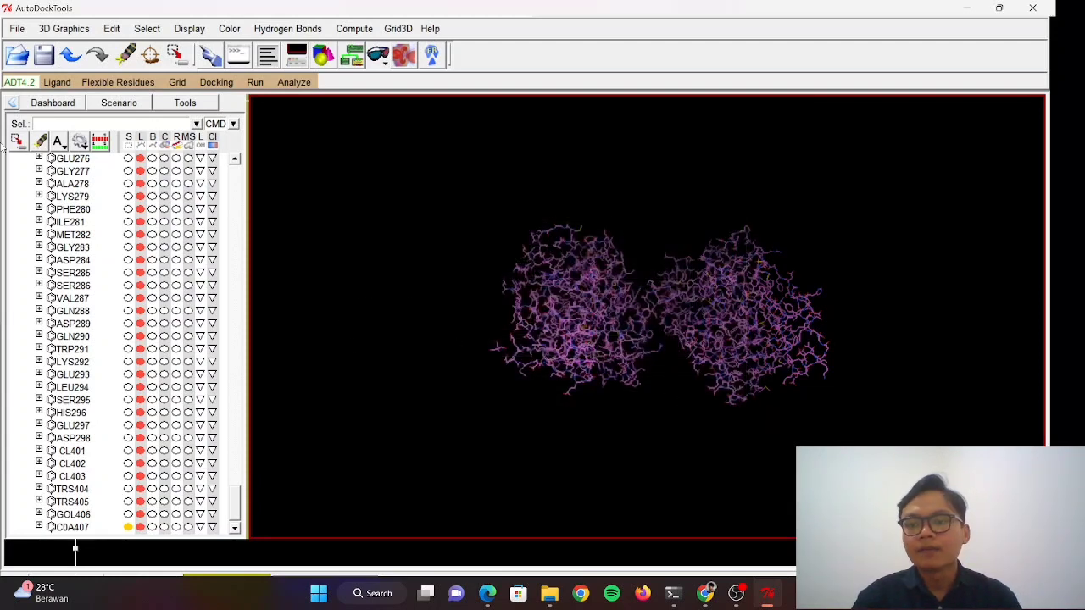
# Step: Collapse the 4y14 molecule tree and delete the whole molecule from the viewer
pyautogui.moveTo(235, 504); pyautogui.dragTo(231, 173)
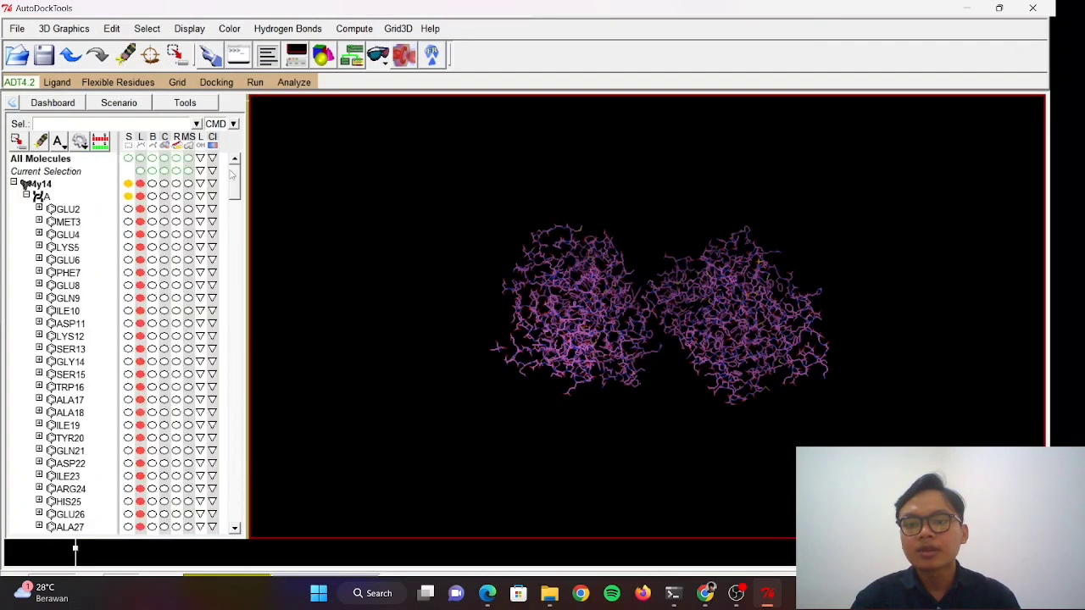
pyautogui.click(14, 183)
pyautogui.rightClick(32, 185)
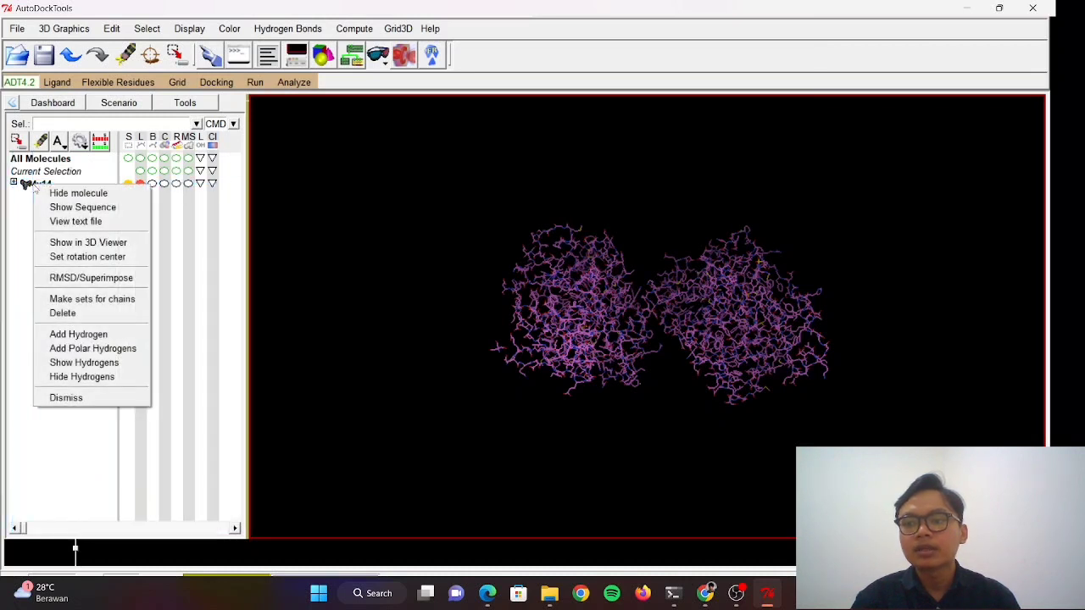
pyautogui.click(93, 313)
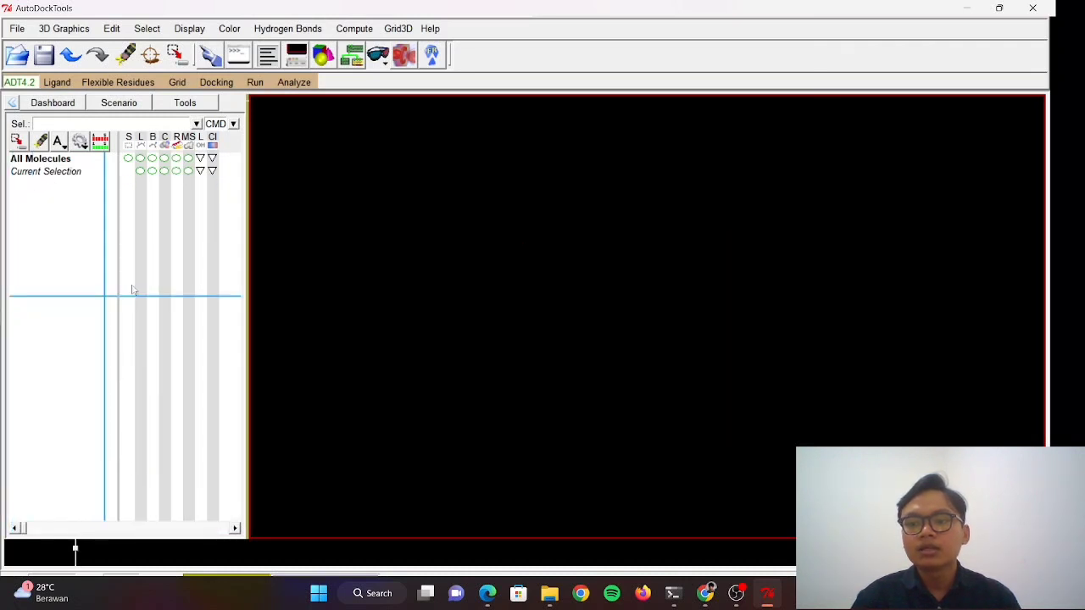
# Step: Read the molecule file 4y14_A.pdb from the uas_docking folder and inspect the structure in the viewer
pyautogui.click(19, 29)
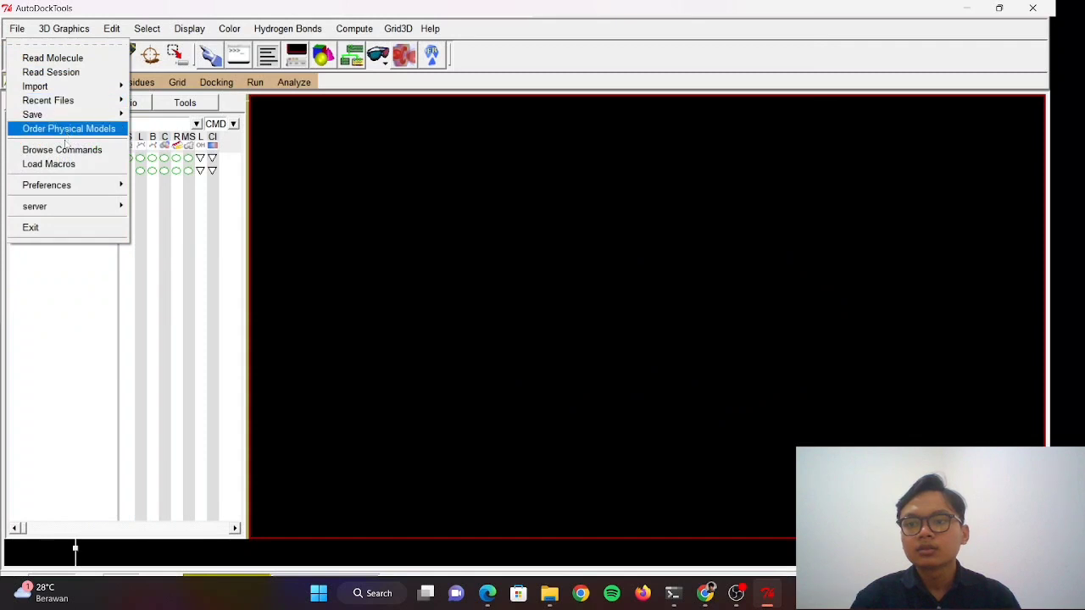
pyautogui.click(67, 59)
pyautogui.click(116, 101)
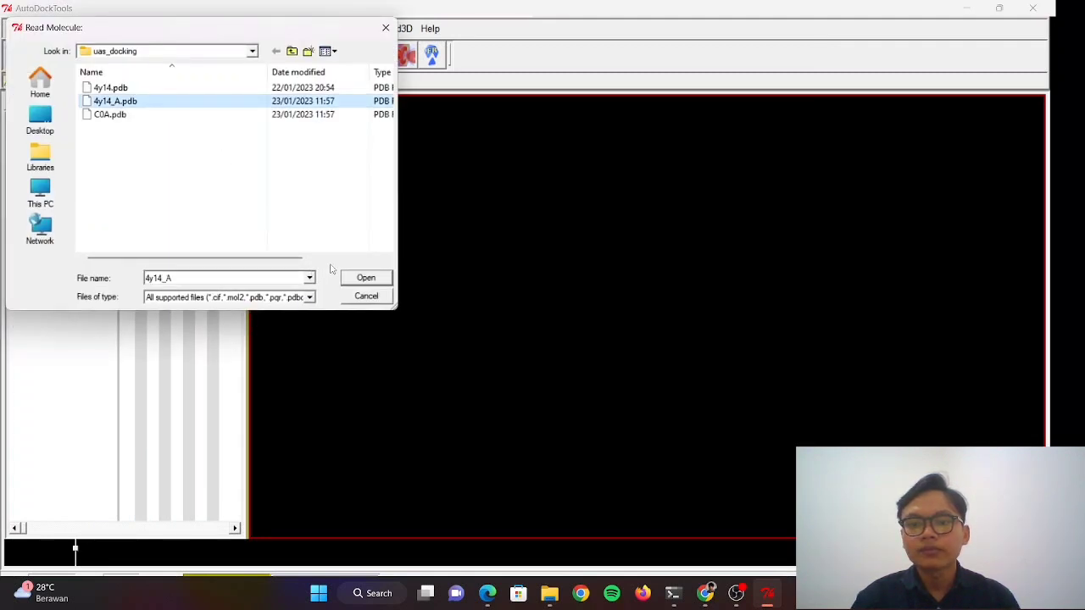
pyautogui.click(363, 279)
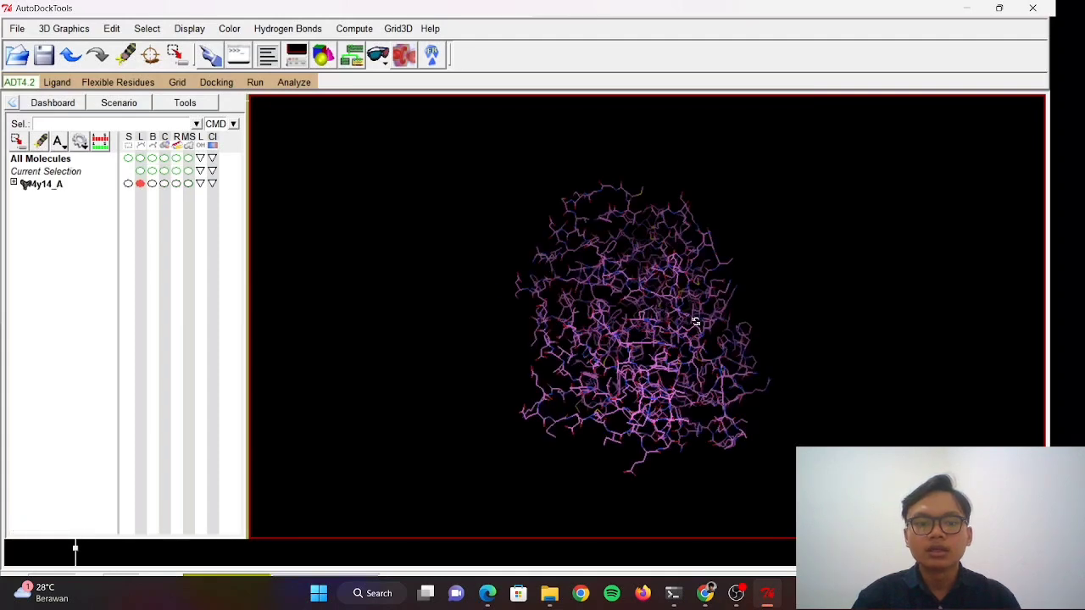
pyautogui.moveTo(695, 322); pyautogui.dragTo(382, 204, button='middle')
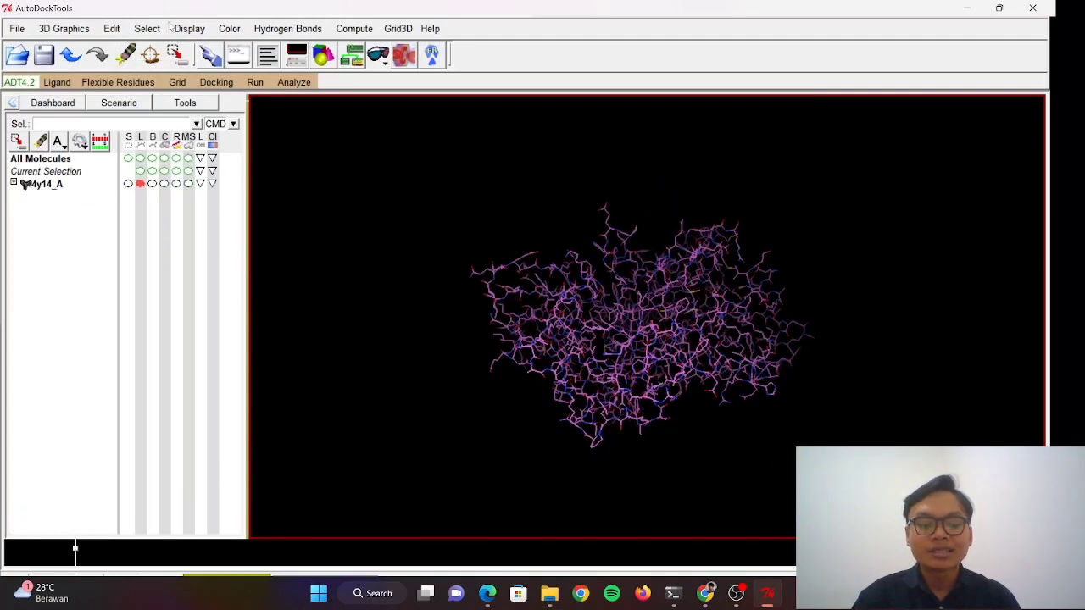
# Step: Add hydrogens to 4y14_A using the noBondOrder method, with atoms renumbered to include the new hydrogens
pyautogui.click(112, 29)
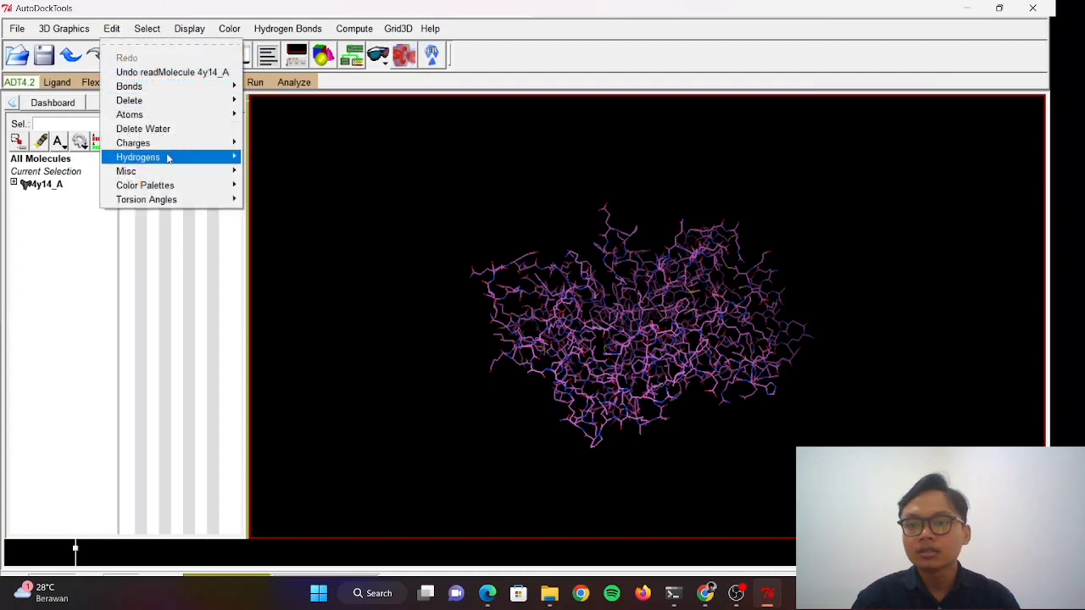
pyautogui.moveTo(167, 162)
pyautogui.click(264, 168)
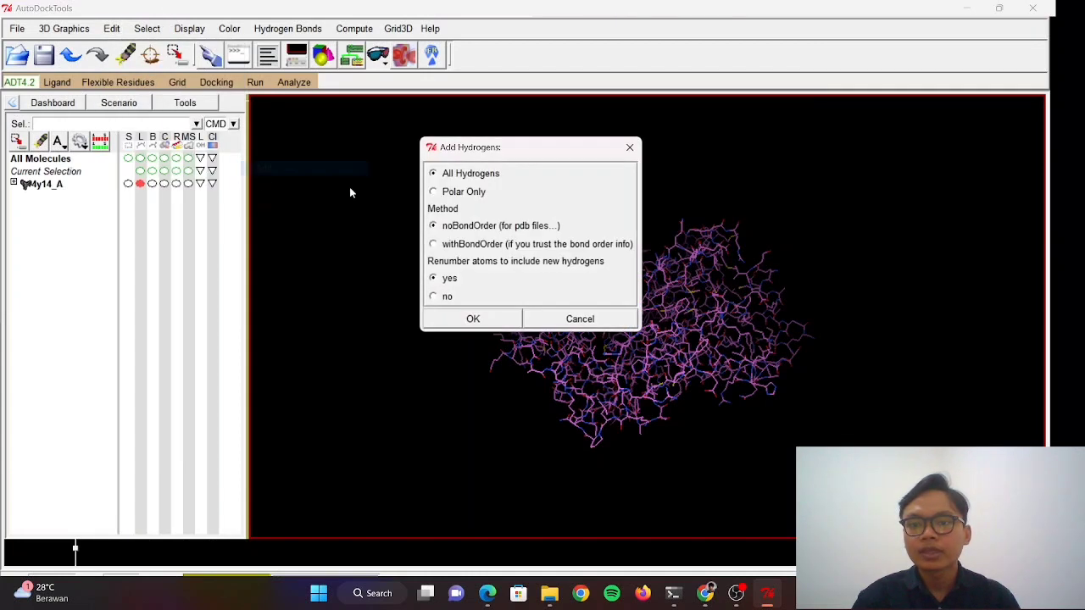
pyautogui.click(474, 320)
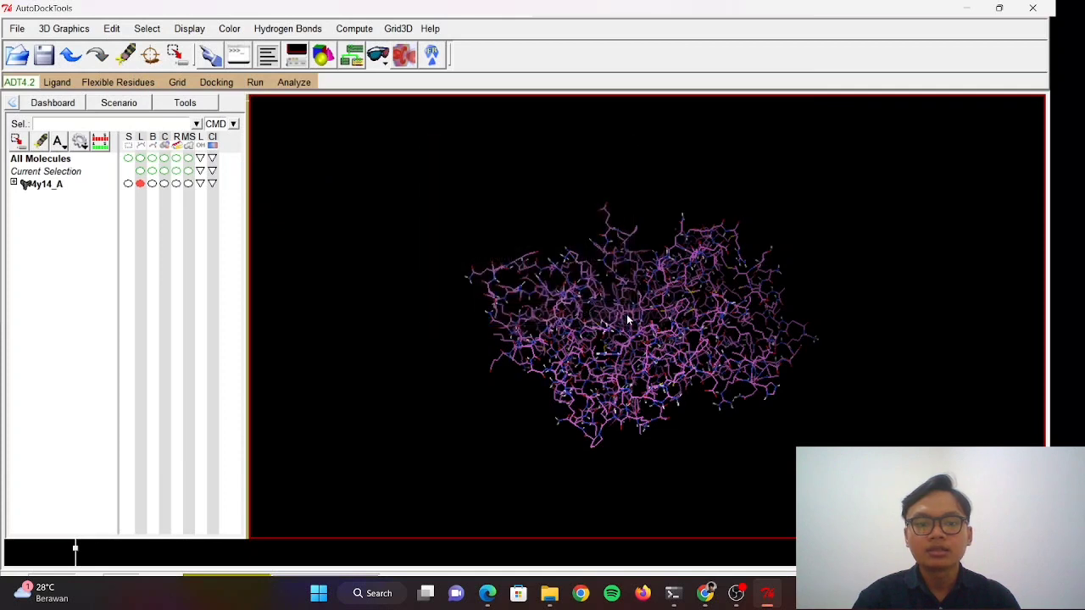
# Step: Compute Gasteiger charges for the 4y14_A protein and dismiss the charge notice
pyautogui.click(112, 31)
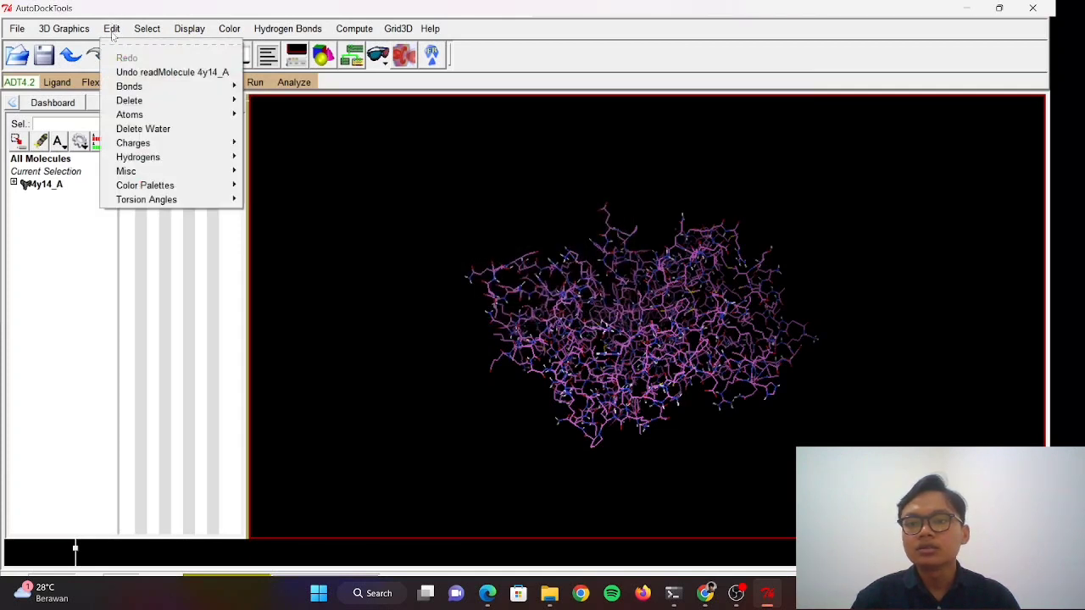
pyautogui.moveTo(161, 144)
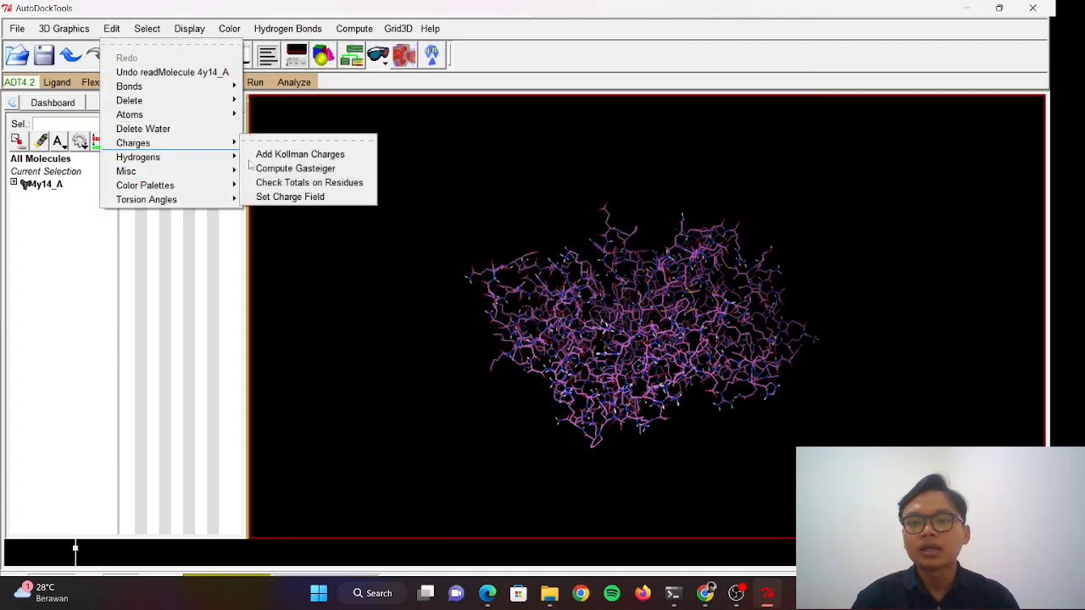
pyautogui.click(305, 172)
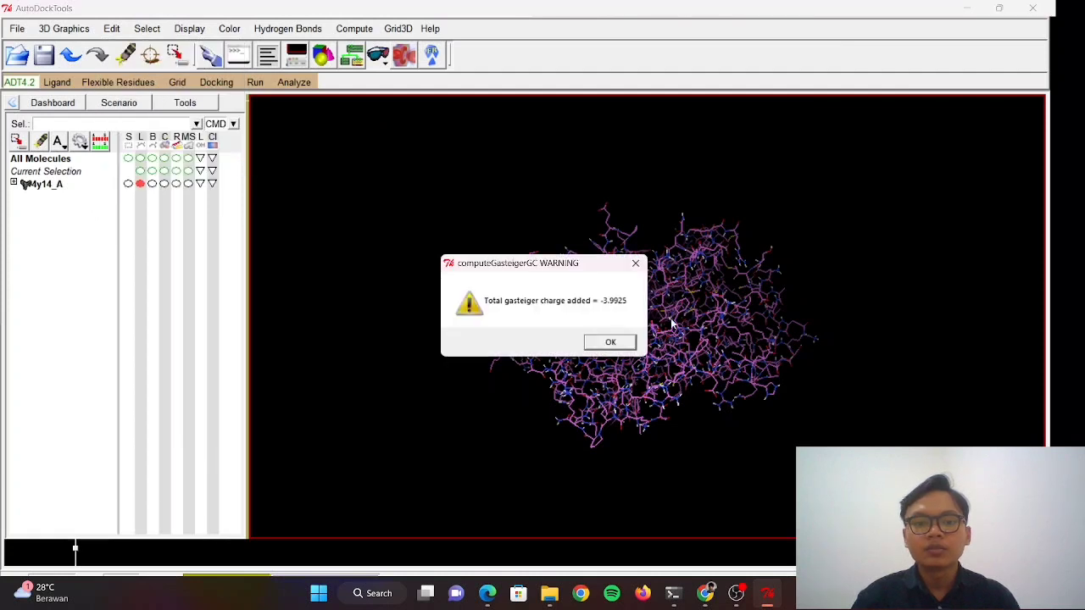
pyautogui.click(629, 343)
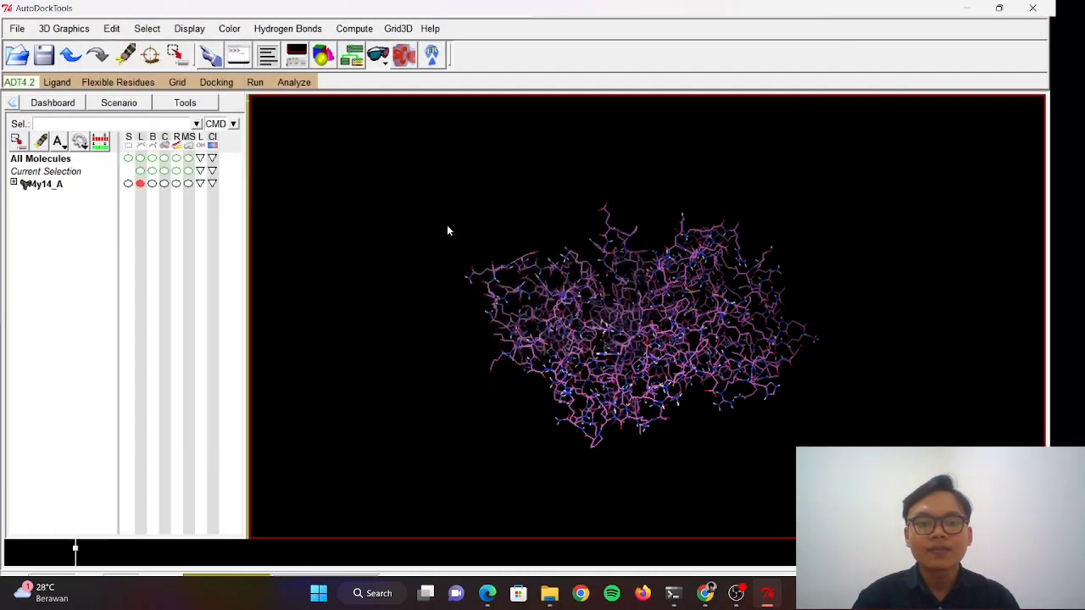
# Step: Choose the loaded molecule 4y14_A as the macromolecule for the grid
pyautogui.click(177, 83)
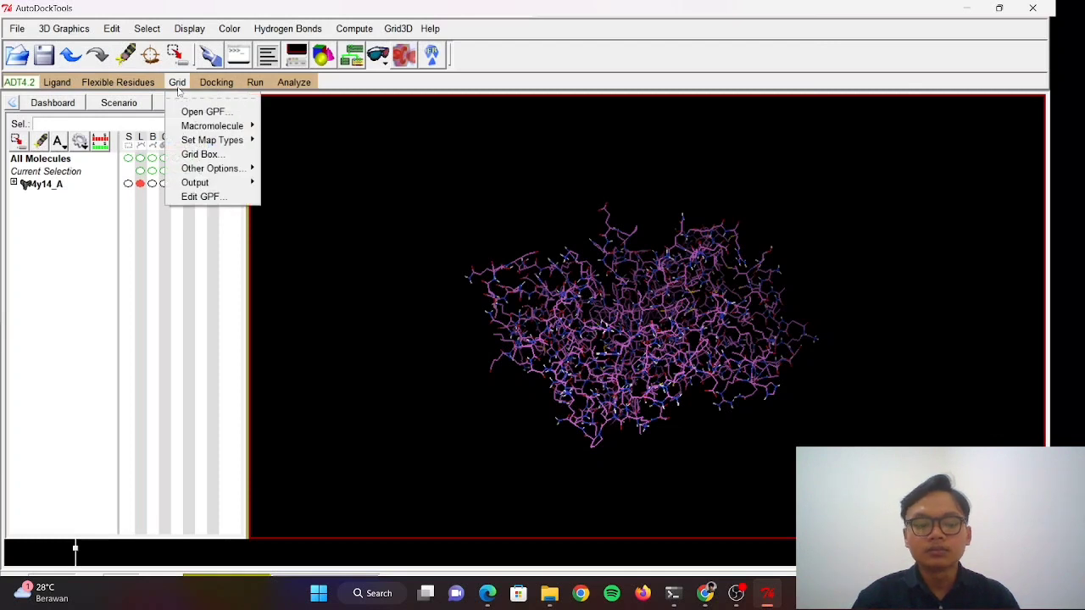
pyautogui.moveTo(222, 125)
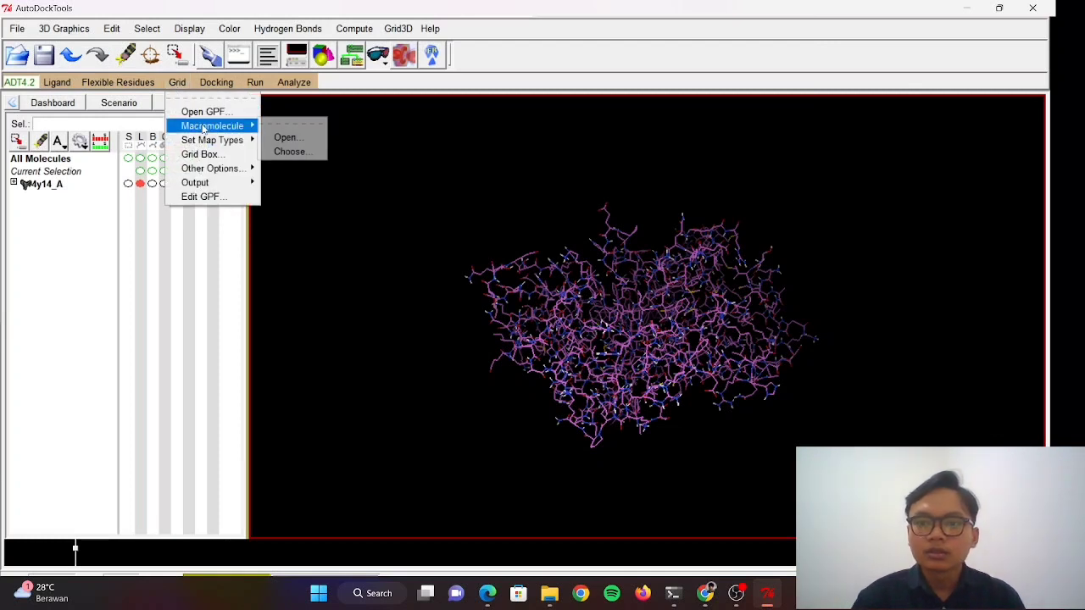
pyautogui.click(290, 151)
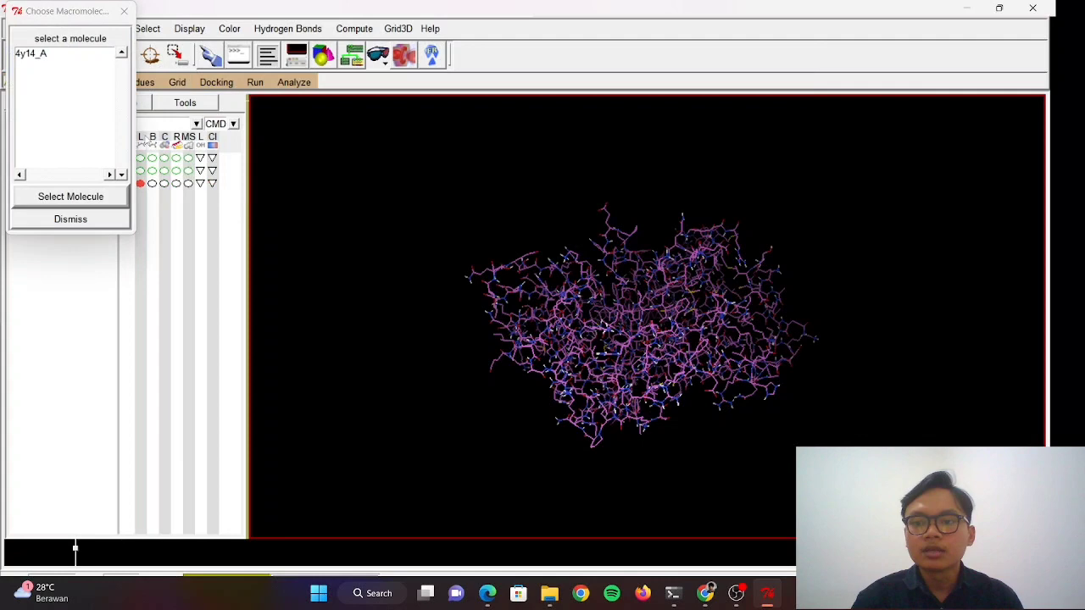
pyautogui.click(33, 55)
pyautogui.click(70, 197)
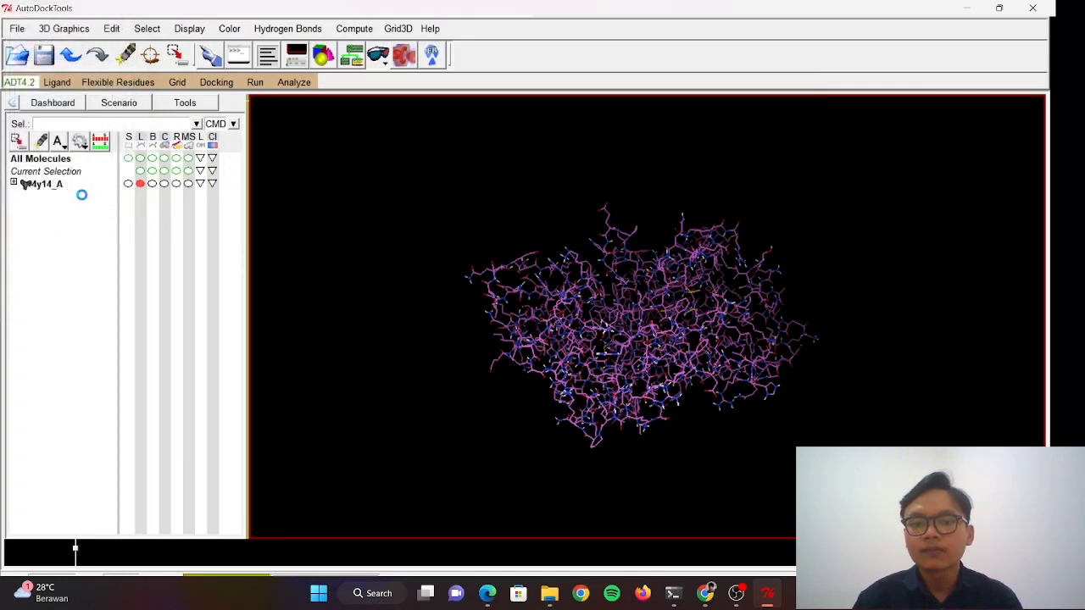
# Step: Save the modified macromolecule as 4y14_A in PDBQT format in the uas_docking folder
pyautogui.click(627, 341)
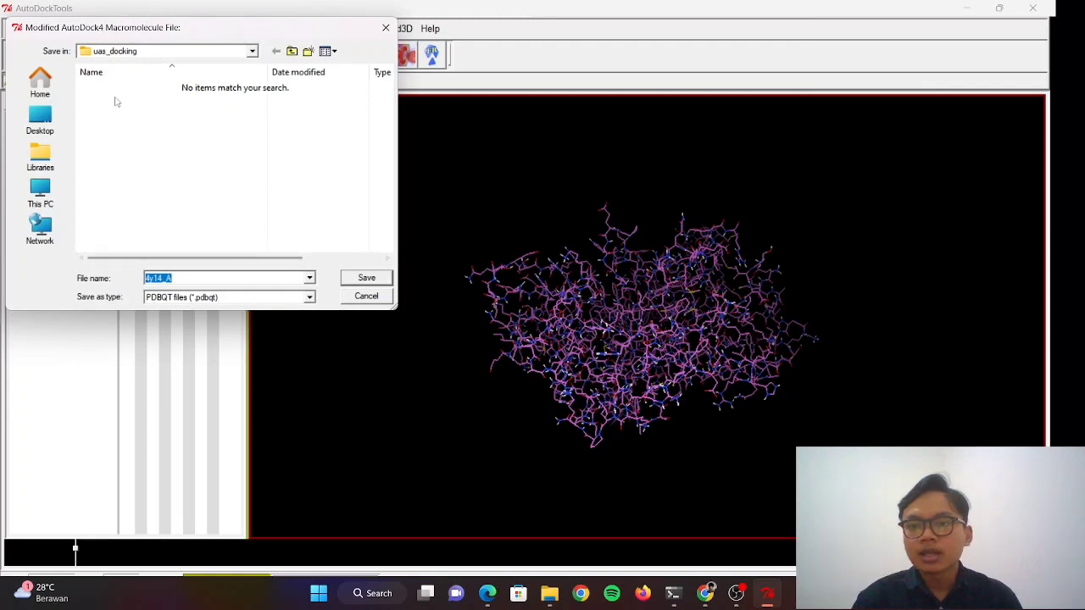
pyautogui.click(373, 283)
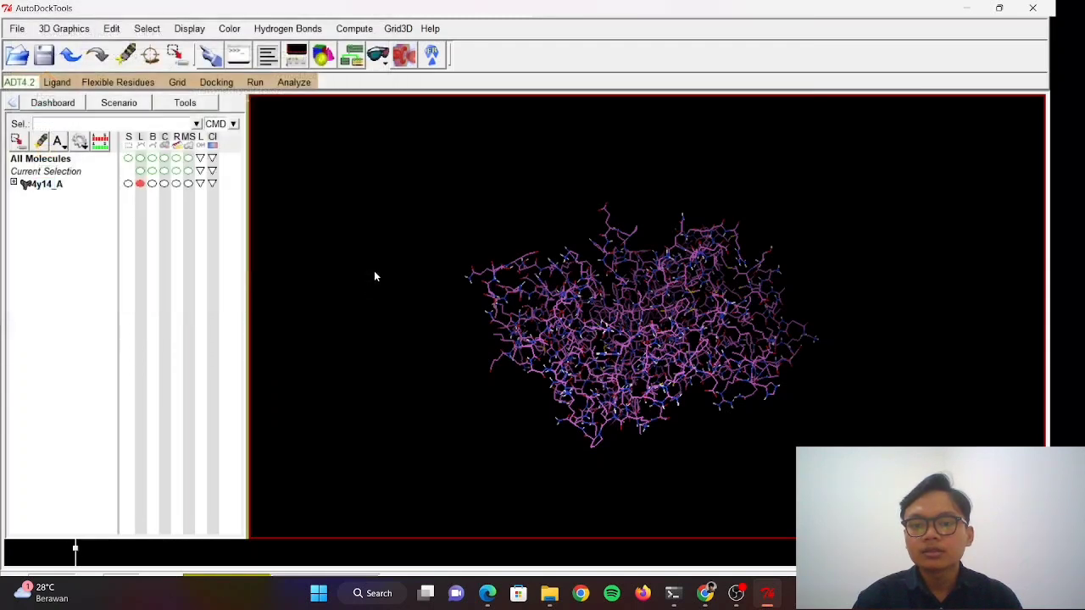
pyautogui.moveTo(677, 278); pyautogui.dragTo(532, 282)
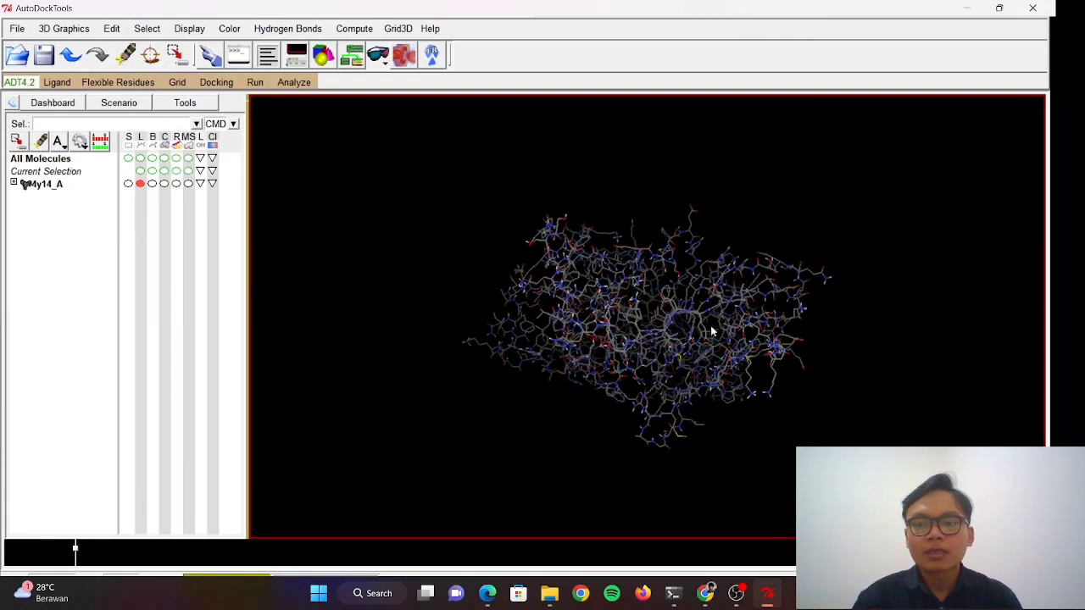
pyautogui.moveTo(711, 331); pyautogui.dragTo(729, 308)
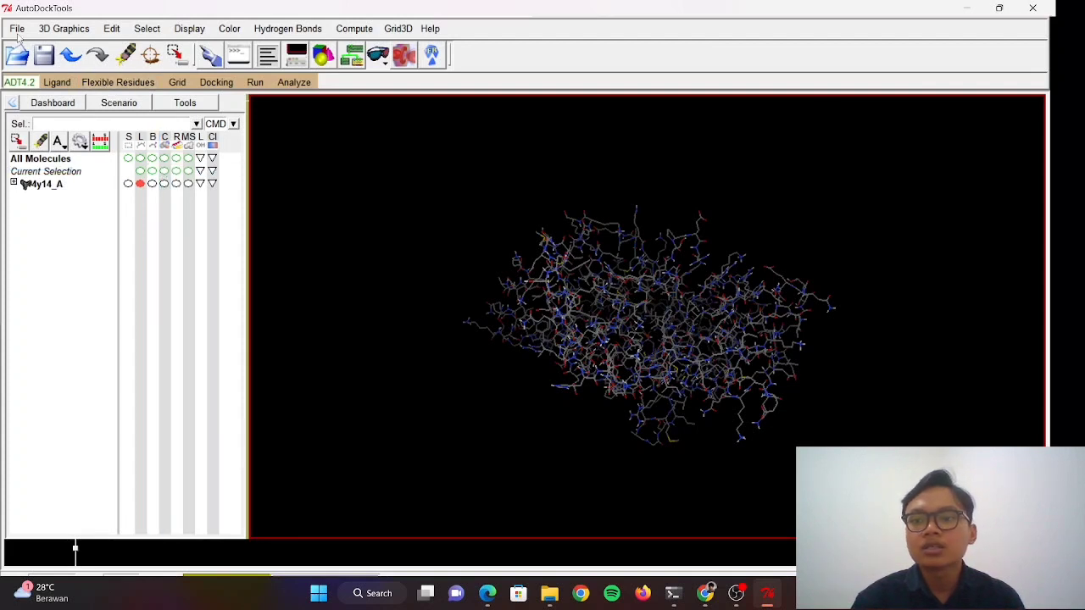
# Step: Open C0A.pdb from the uas_docking folder as the ligand, listing all file types, and dismiss the setup summary
pyautogui.click(58, 83)
pyautogui.moveTo(74, 114)
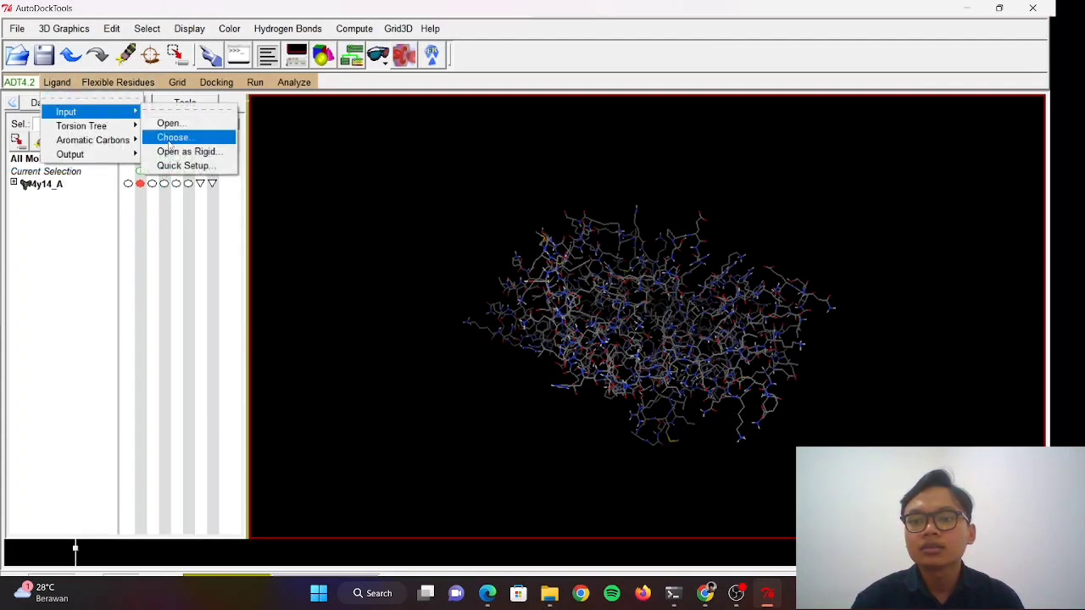
pyautogui.click(169, 123)
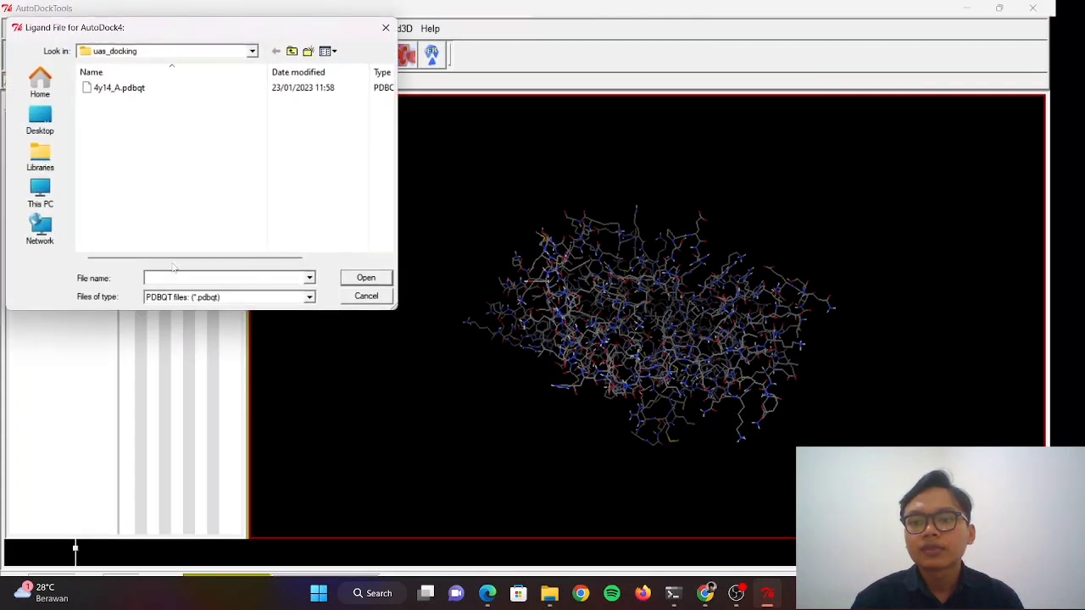
pyautogui.click(197, 298)
pyautogui.click(178, 334)
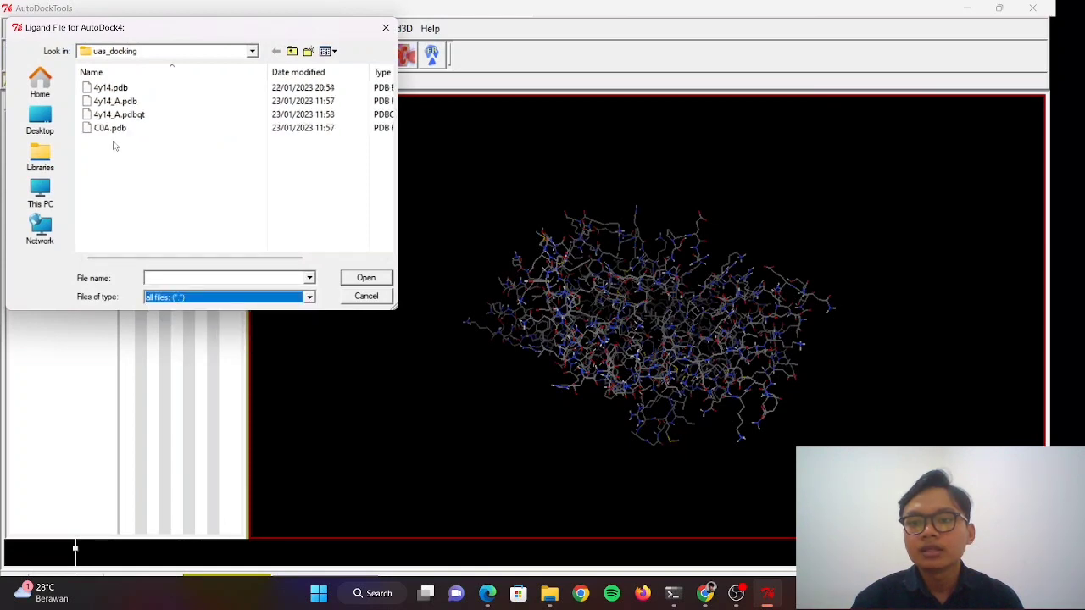
pyautogui.click(109, 129)
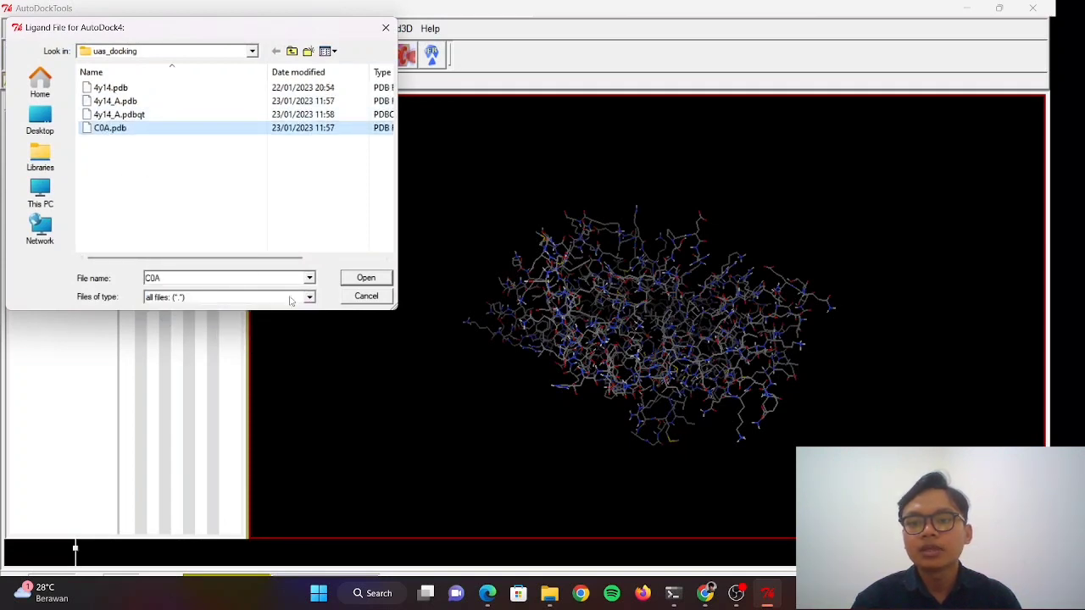
pyautogui.click(349, 282)
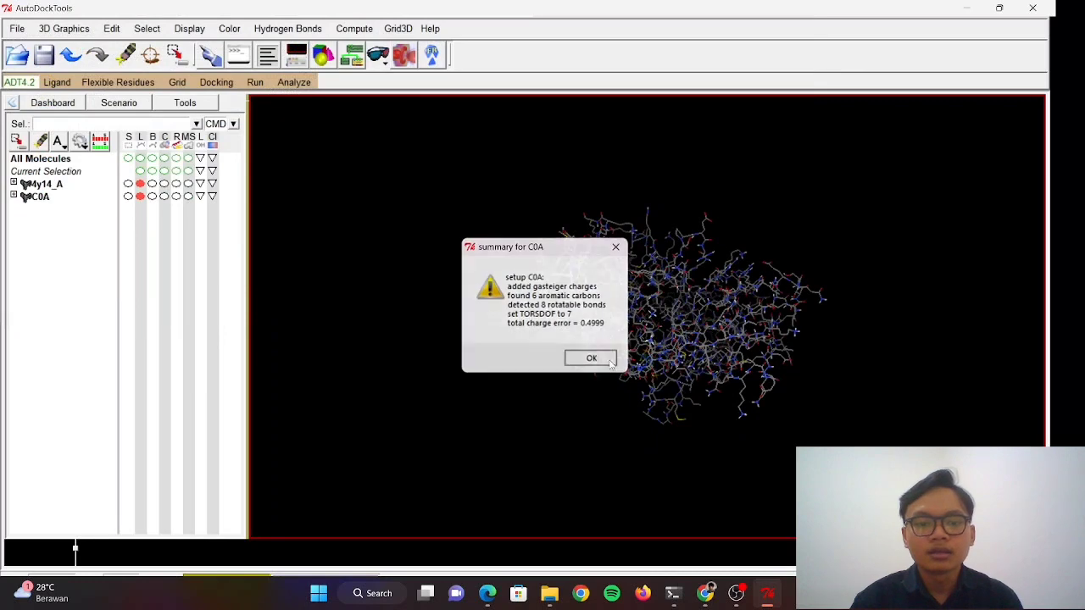
pyautogui.click(587, 357)
pyautogui.moveTo(749, 361); pyautogui.dragTo(600, 322)
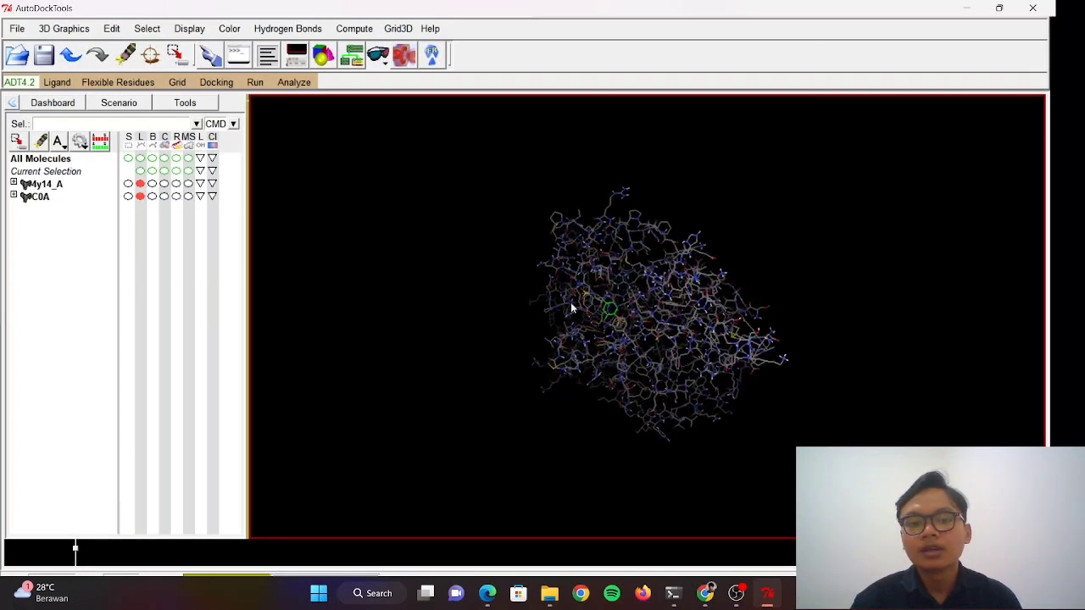
# Step: Choose the root of the C0A ligand's torsion tree
pyautogui.click(64, 84)
pyautogui.moveTo(100, 126)
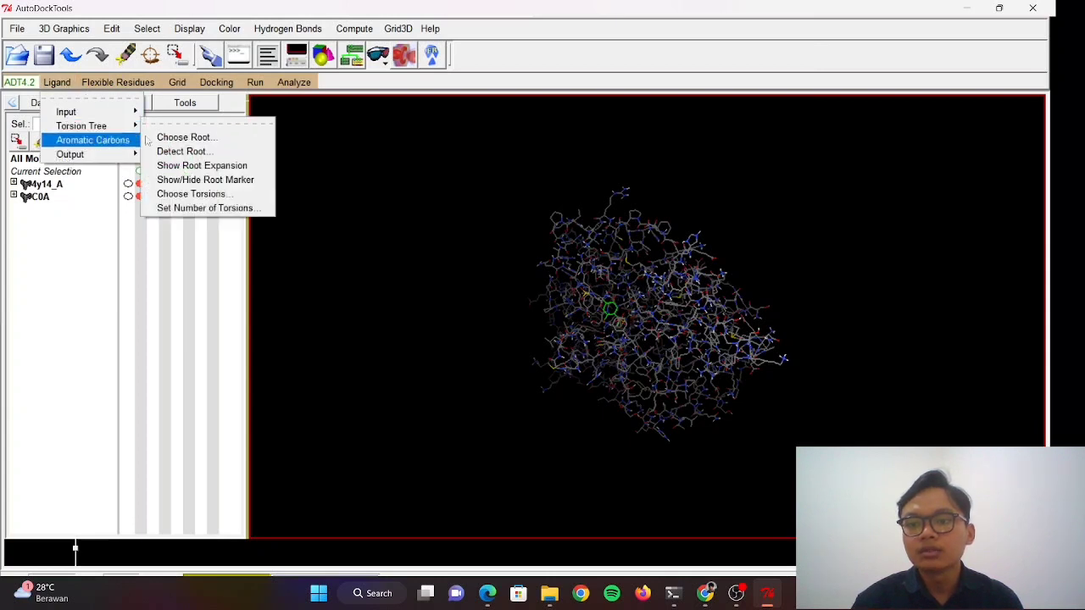
pyautogui.click(205, 140)
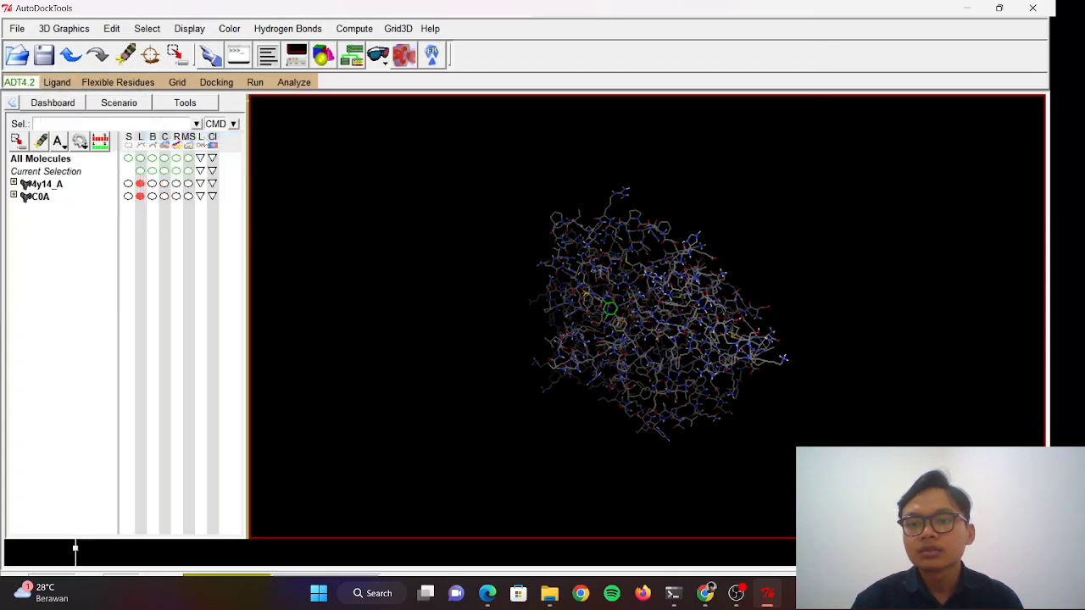
# Step: Check the number of active torsions for the C0A ligand and dismiss the torsion settings without changes
pyautogui.click(56, 82)
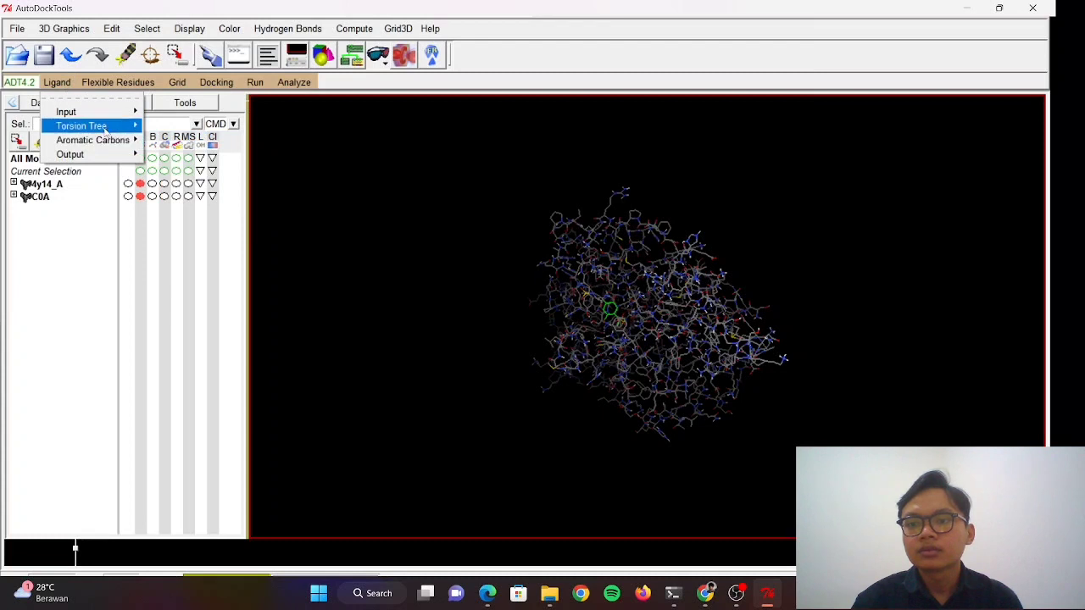
pyautogui.moveTo(102, 127)
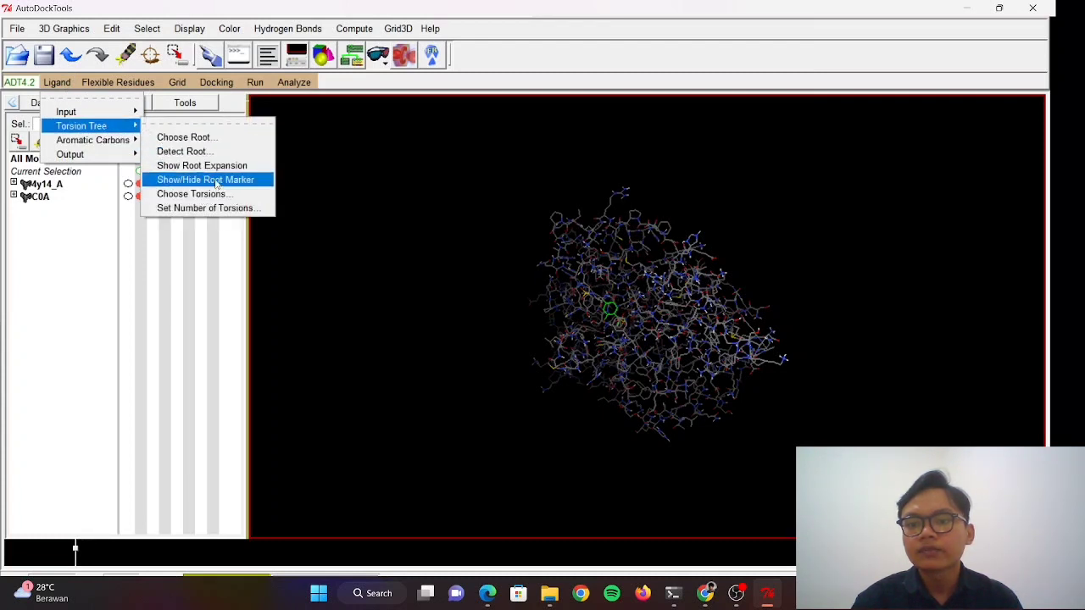
pyautogui.click(217, 209)
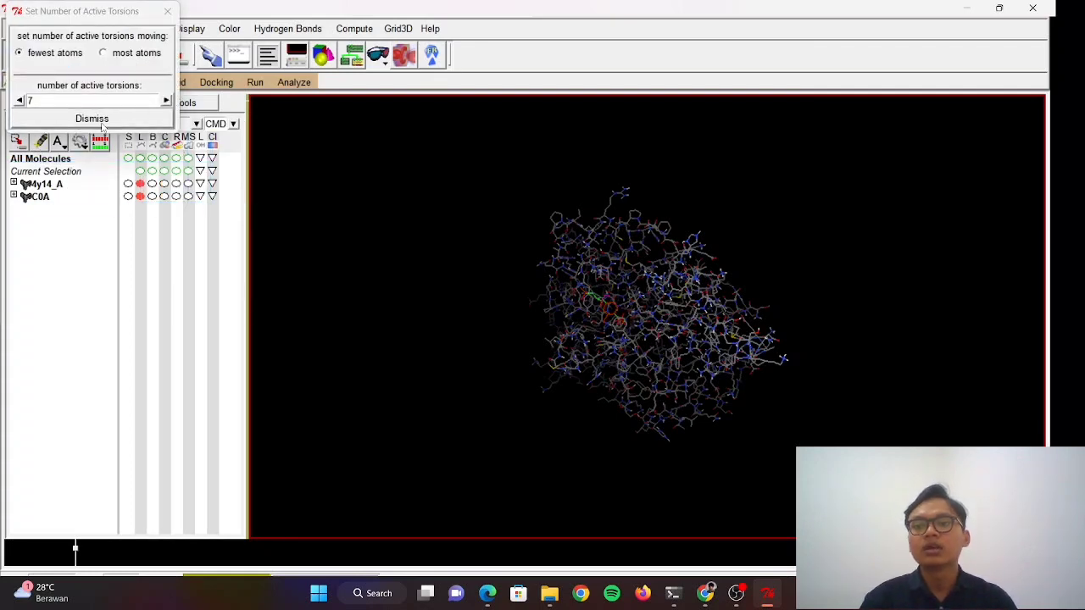
pyautogui.click(93, 119)
pyautogui.moveTo(591, 330); pyautogui.dragTo(471, 236)
# Step: Save the prepared ligand as C0A in PDBQT format in the uas_docking folder
pyautogui.click(57, 83)
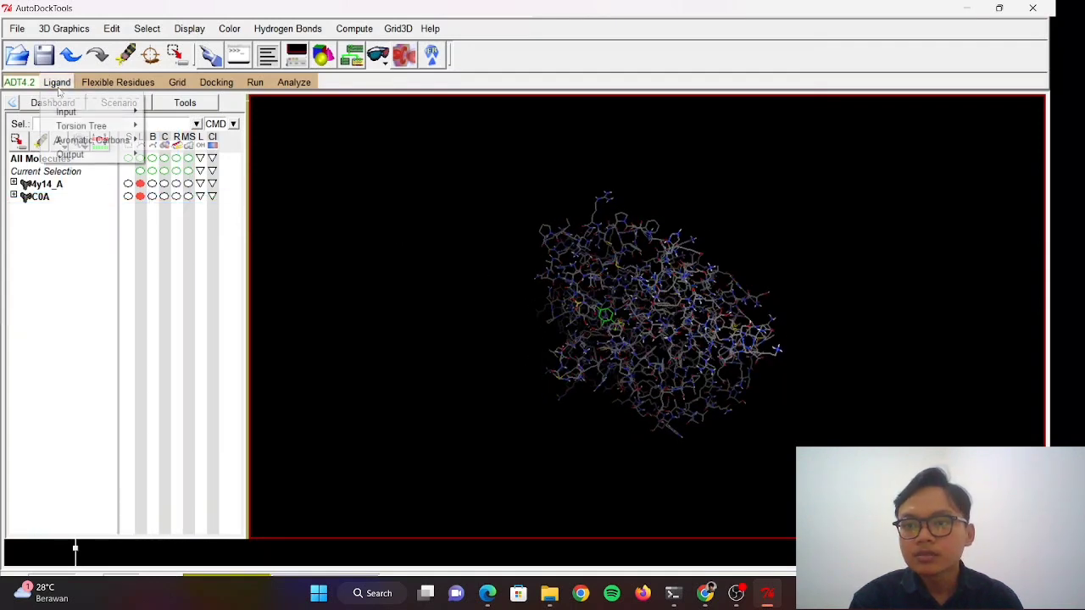
pyautogui.moveTo(101, 154)
pyautogui.click(156, 169)
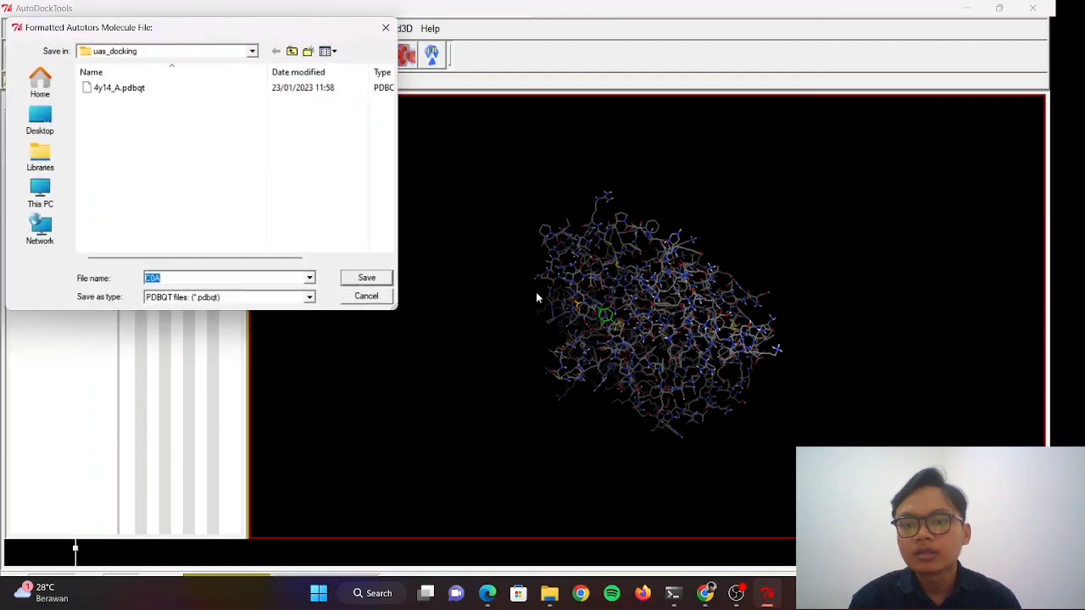
pyautogui.click(379, 285)
pyautogui.moveTo(611, 253); pyautogui.dragTo(600, 216)
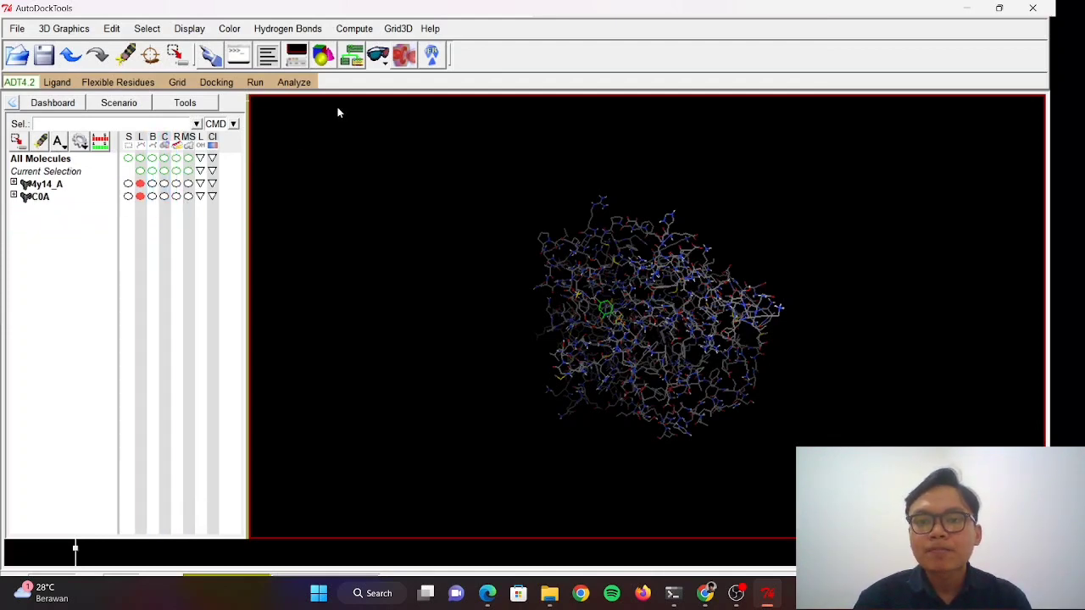
# Step: Set the grid map types by choosing C0A as the ligand, and acknowledge the charge warning
pyautogui.moveTo(698, 320); pyautogui.dragTo(556, 246, button='middle')
pyautogui.moveTo(739, 351); pyautogui.dragTo(655, 362)
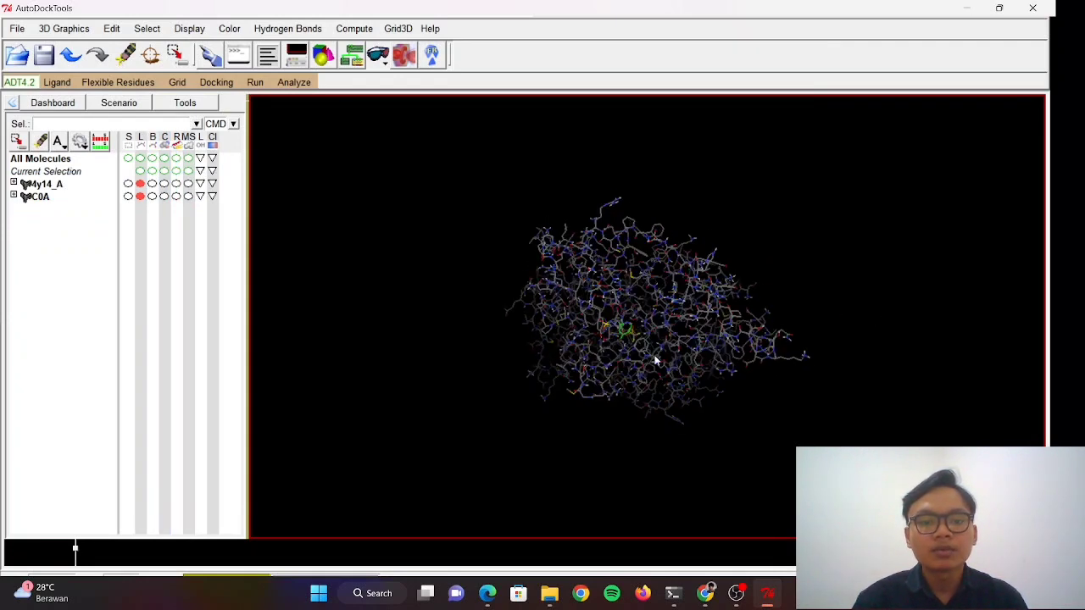
pyautogui.moveTo(677, 351); pyautogui.dragTo(713, 326, button='middle')
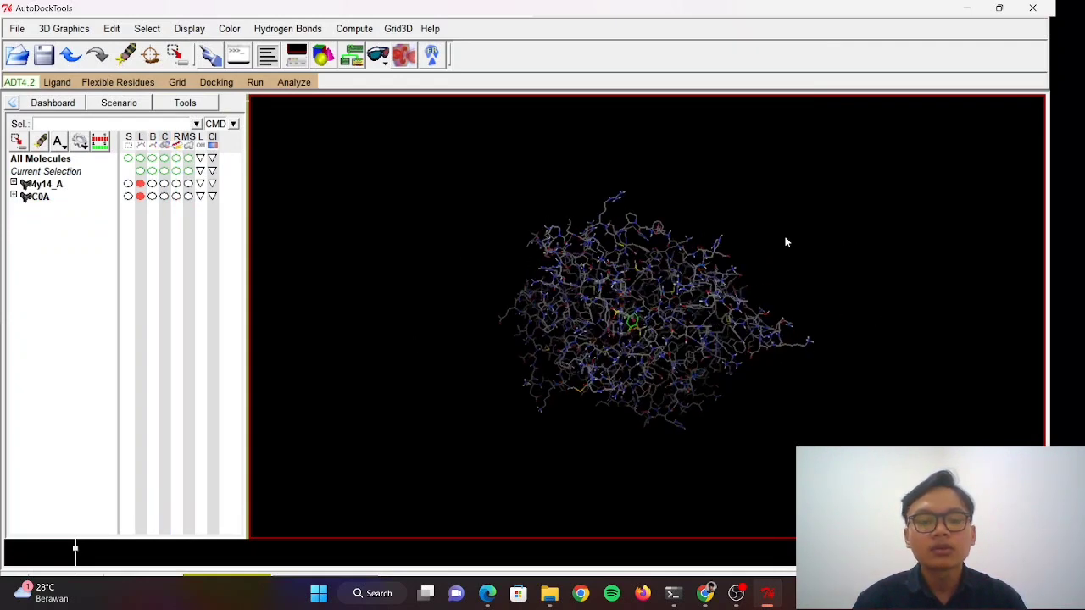
pyautogui.moveTo(727, 235); pyautogui.dragTo(743, 226, button='middle')
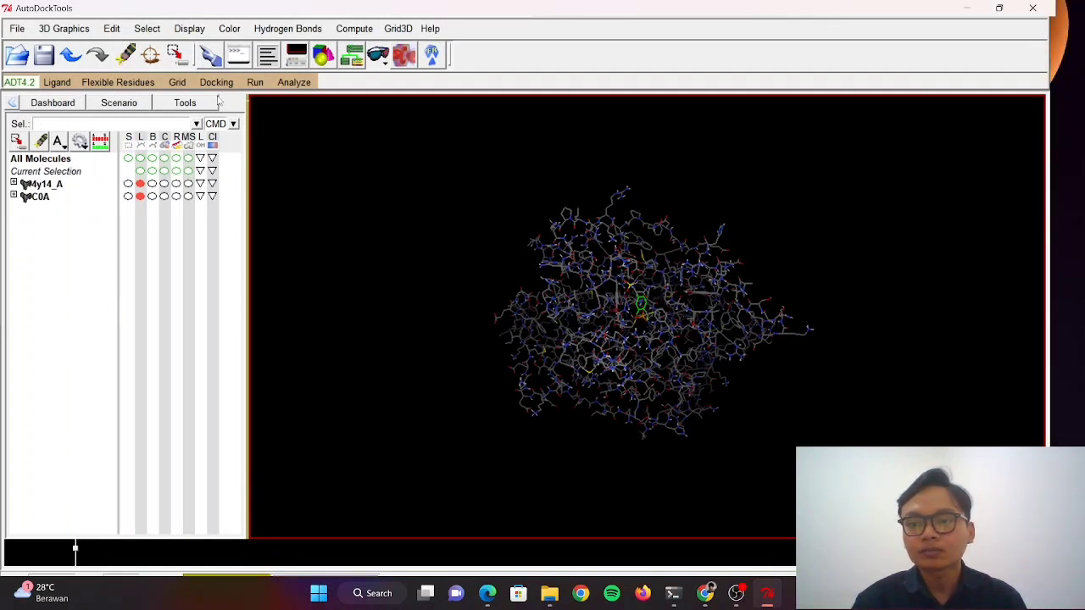
pyautogui.click(177, 82)
pyautogui.moveTo(212, 129)
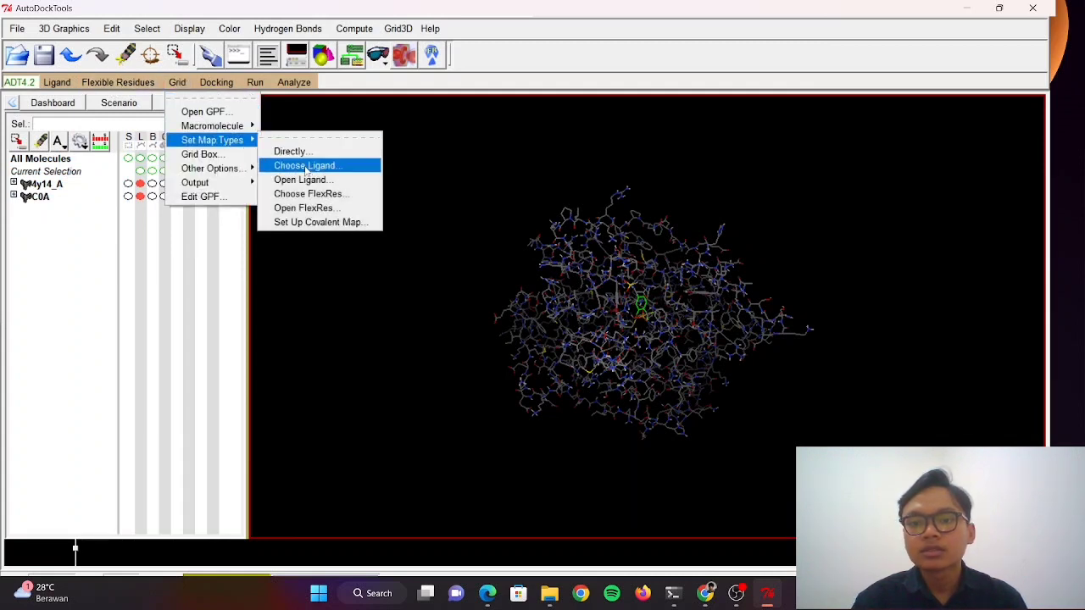
pyautogui.click(305, 166)
pyautogui.click(31, 76)
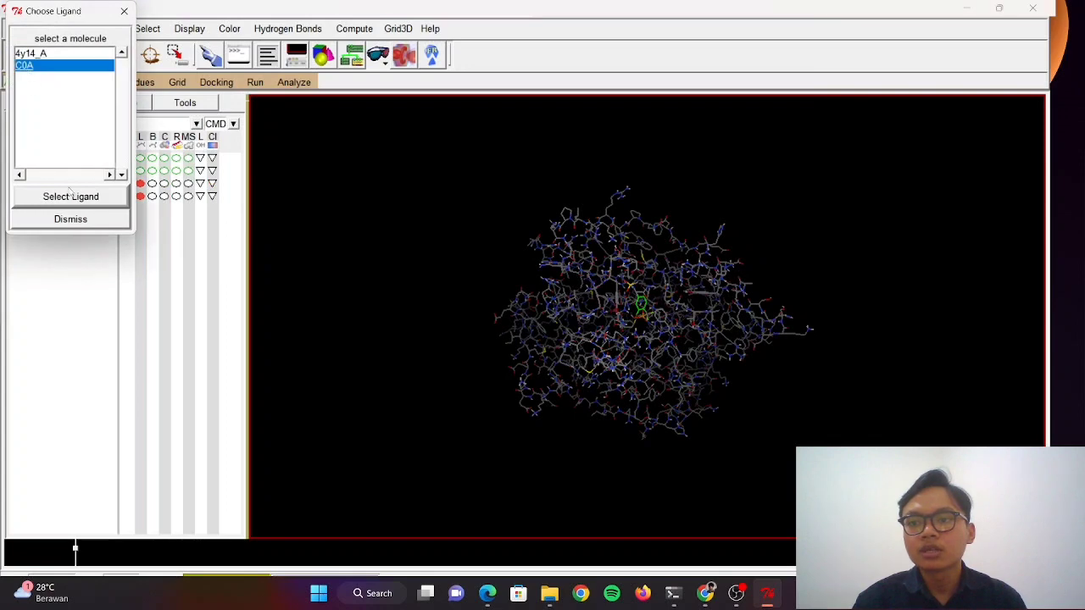
pyautogui.click(71, 196)
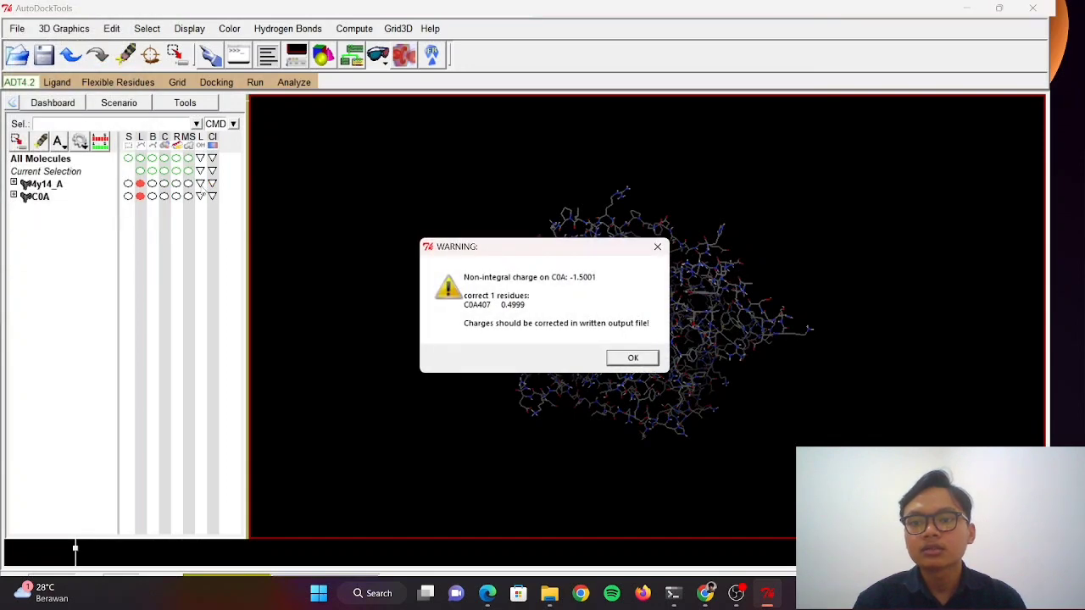
pyautogui.click(634, 359)
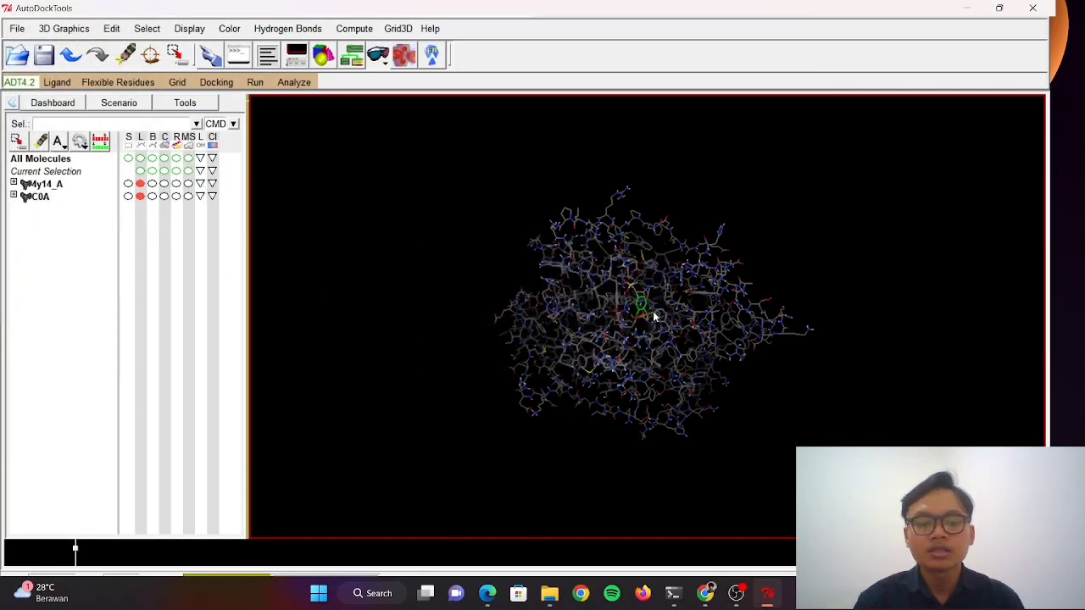
# Step: Open the grid box options and hide the line display of the 4y14_A protein
pyautogui.click(175, 84)
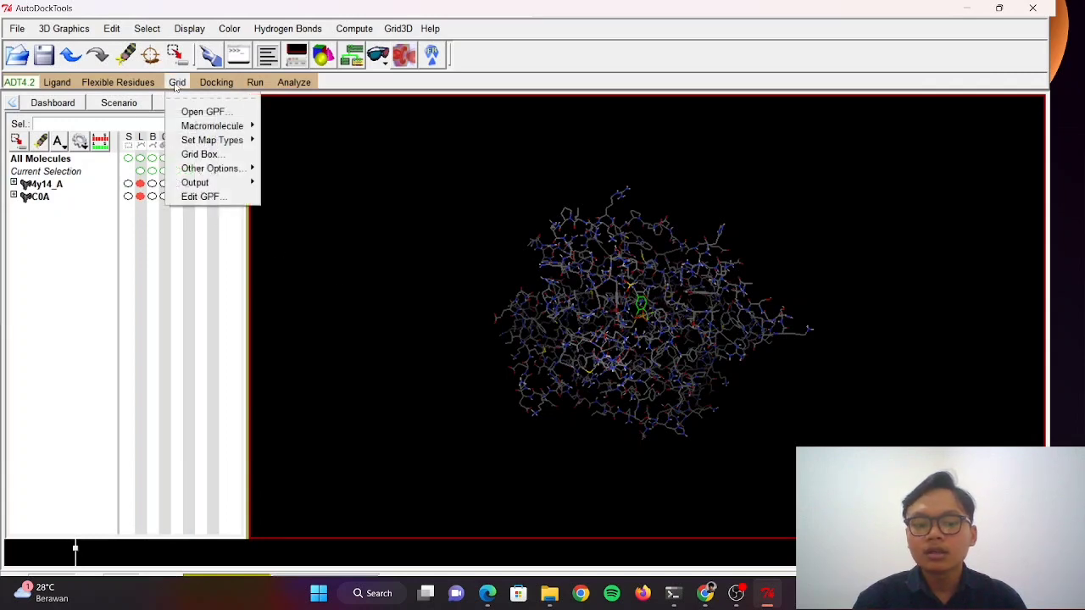
pyautogui.click(224, 156)
pyautogui.moveTo(129, 12); pyautogui.dragTo(406, 49)
pyautogui.moveTo(618, 242); pyautogui.dragTo(571, 374)
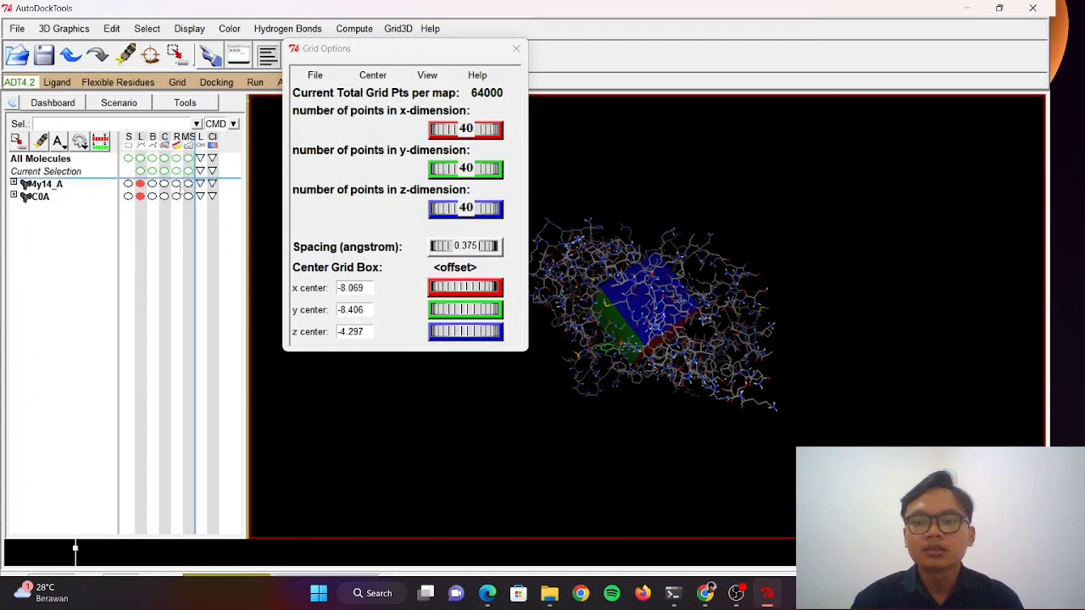
pyautogui.click(141, 184)
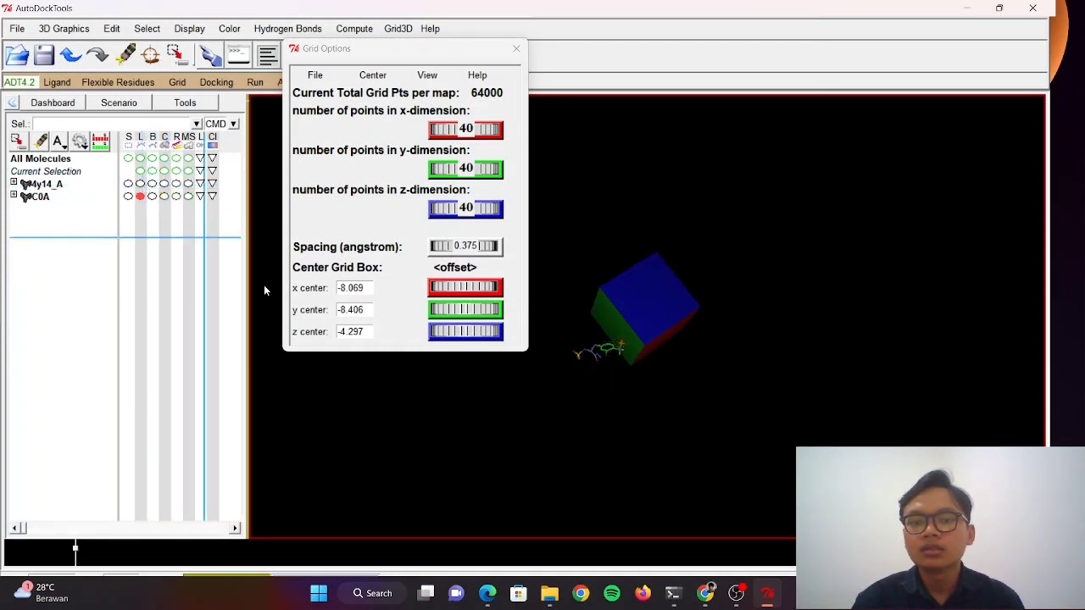
pyautogui.moveTo(659, 321); pyautogui.dragTo(667, 298)
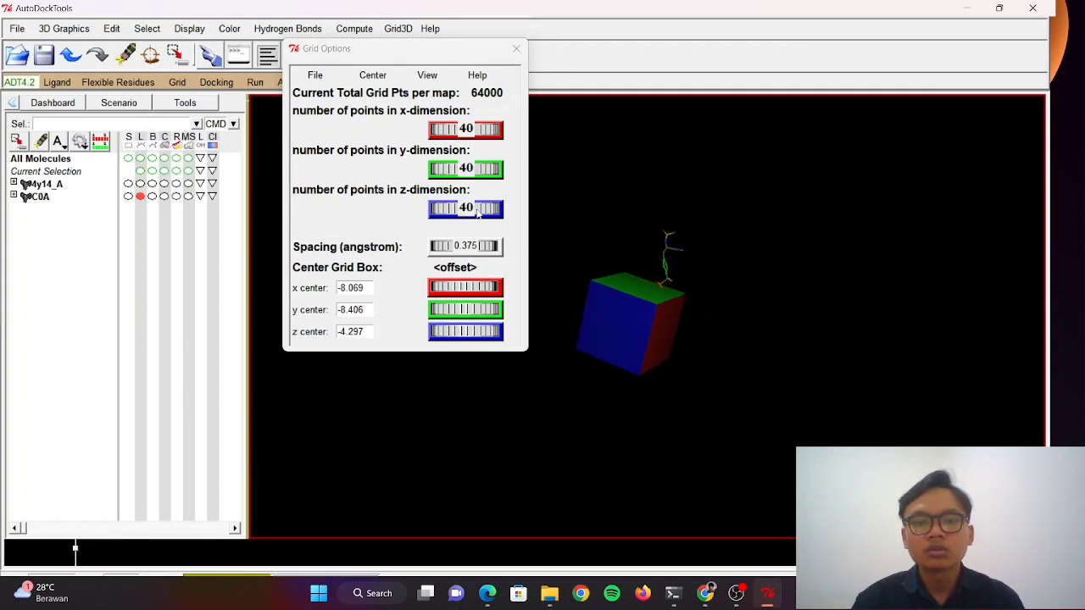
# Step: Center the grid box on the ligand
pyautogui.click(373, 76)
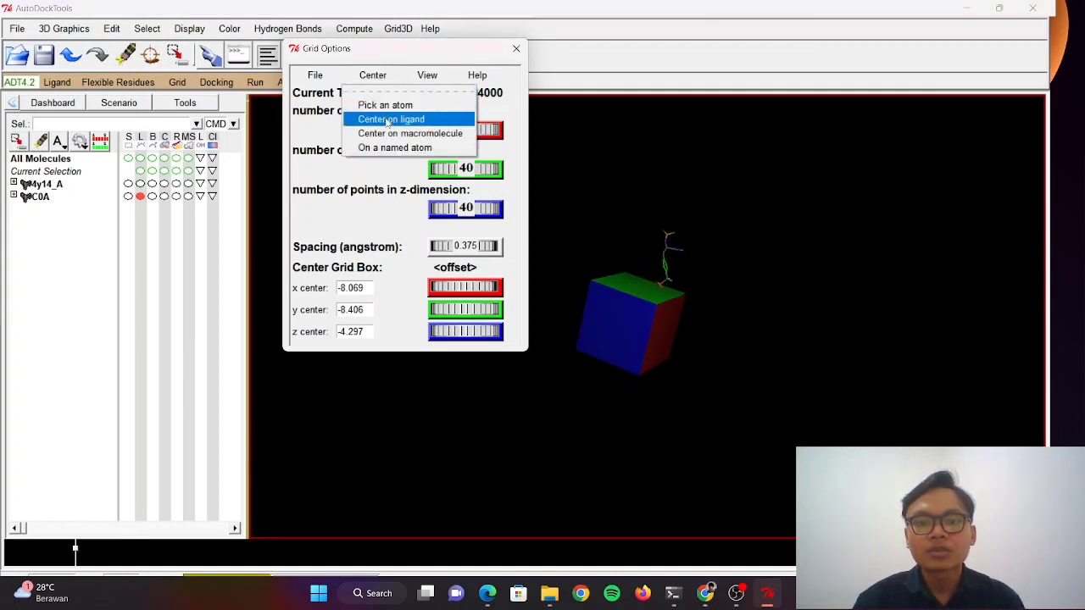
pyautogui.click(377, 119)
pyautogui.moveTo(710, 264); pyautogui.dragTo(451, 380)
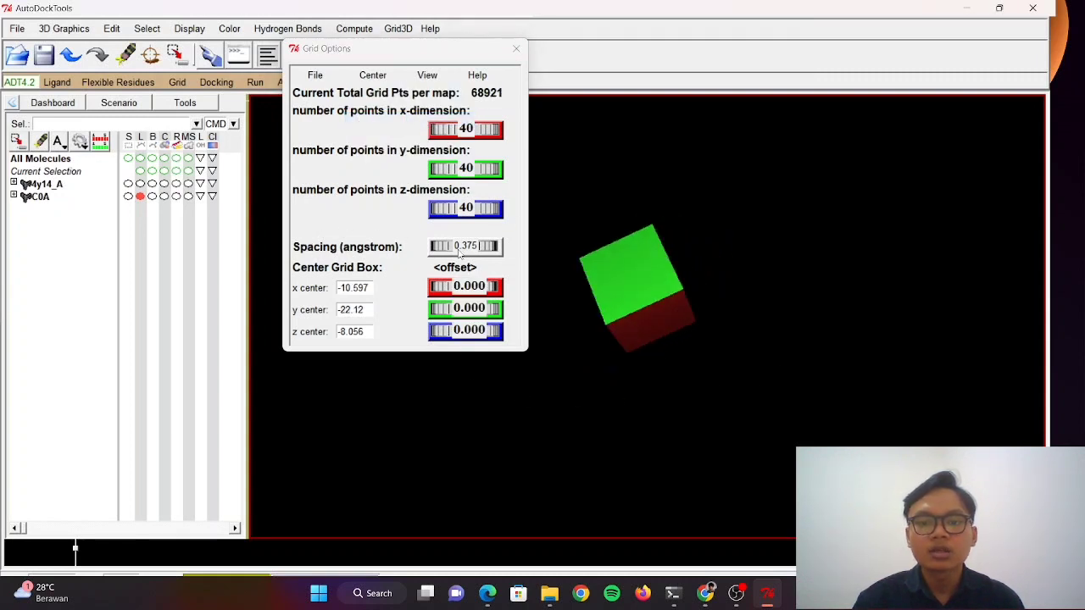
# Step: Set the grid spacing to 1.000 angstrom and the box to 14 points in the x, y and z dimensions
pyautogui.moveTo(459, 253); pyautogui.dragTo(573, 256)
pyautogui.moveTo(697, 256); pyautogui.dragTo(643, 291)
pyautogui.moveTo(472, 136)
pyautogui.mouseDown()
pyautogui.moveTo(483, 136)
pyautogui.moveTo(448, 135)
pyautogui.moveTo(462, 129)
pyautogui.mouseUp()
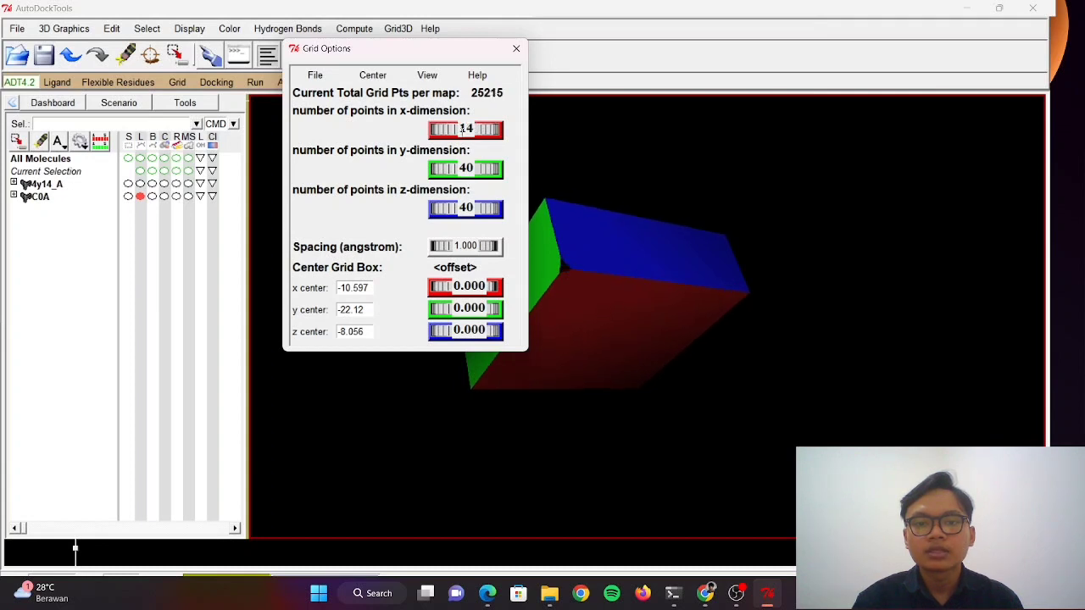
pyautogui.moveTo(603, 246); pyautogui.dragTo(670, 280, button='middle')
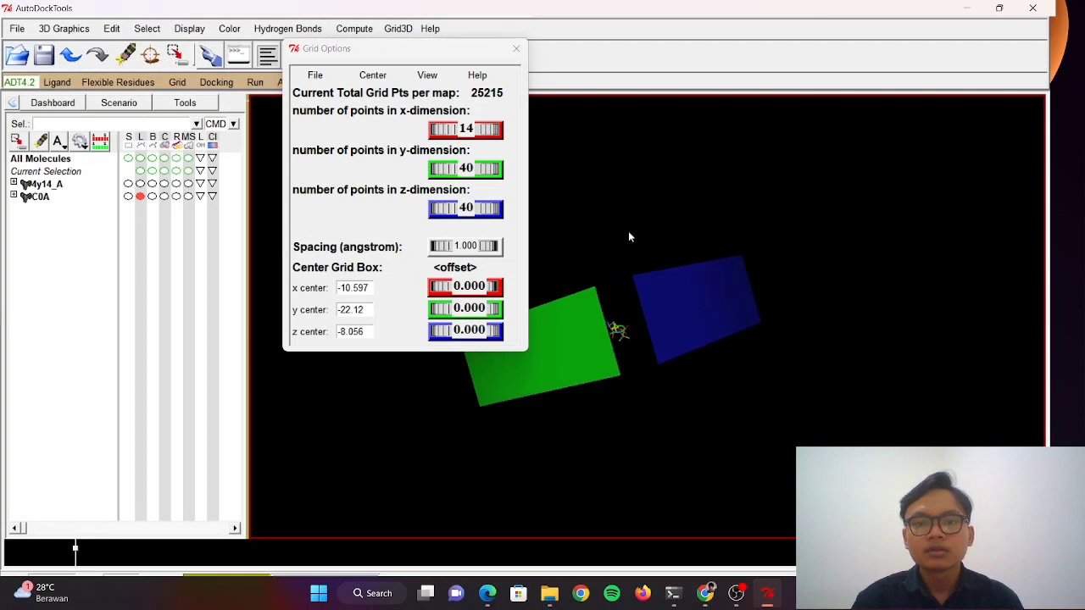
pyautogui.moveTo(628, 231); pyautogui.dragTo(631, 295, button='middle')
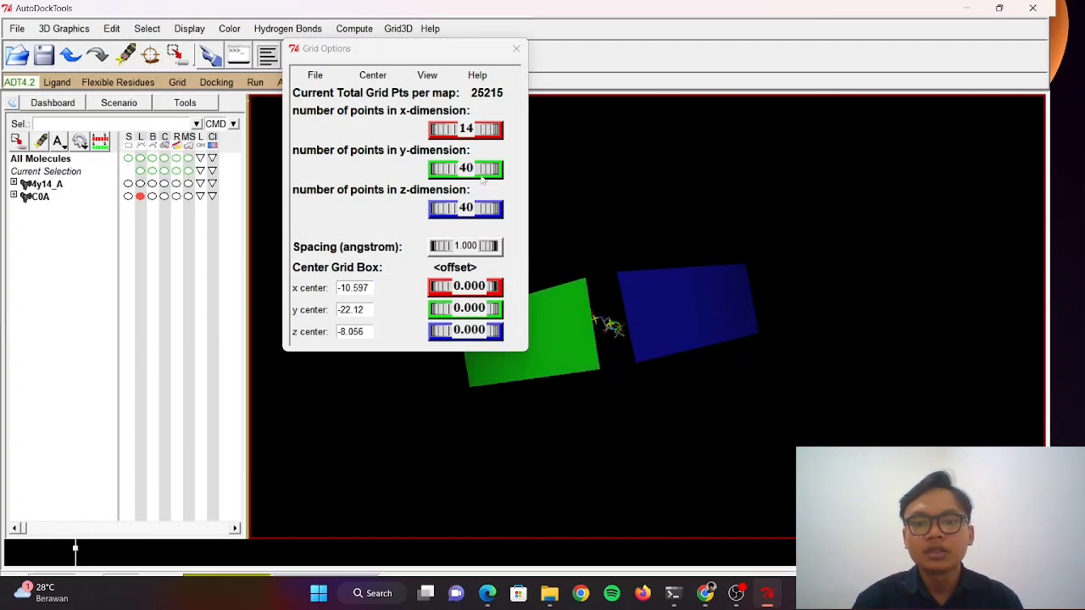
pyautogui.moveTo(483, 176); pyautogui.dragTo(441, 216)
pyautogui.moveTo(620, 303); pyautogui.dragTo(725, 286)
# Step: Output the grid dimensions to a file named grid in the uas_docking folder, and close the grid options saving the current settings
pyautogui.click(314, 74)
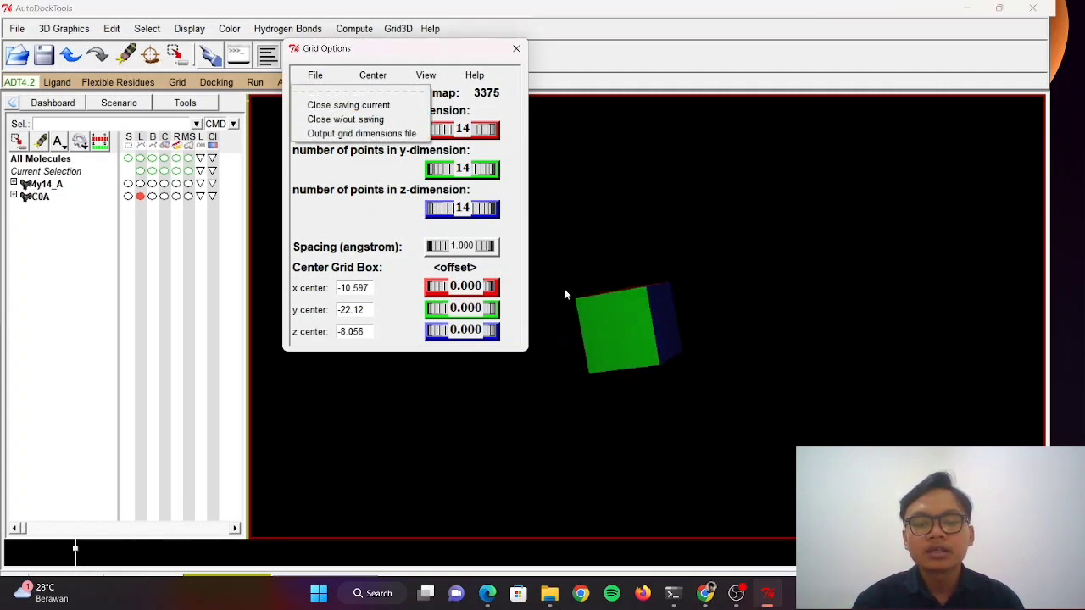
pyautogui.click(361, 133)
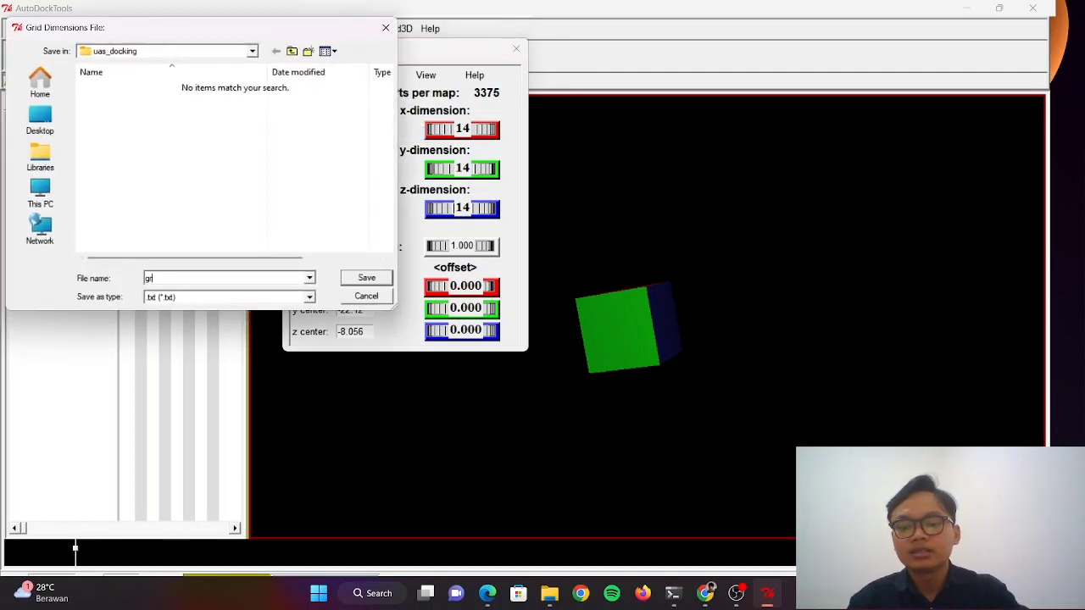
pyautogui.click(366, 278)
pyautogui.click(315, 76)
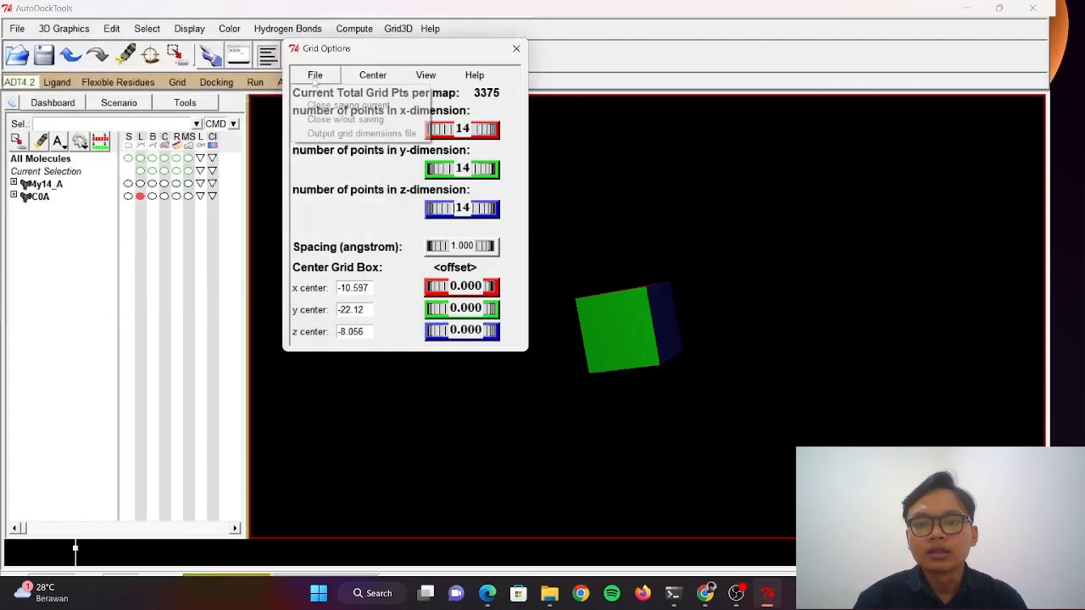
pyautogui.click(334, 103)
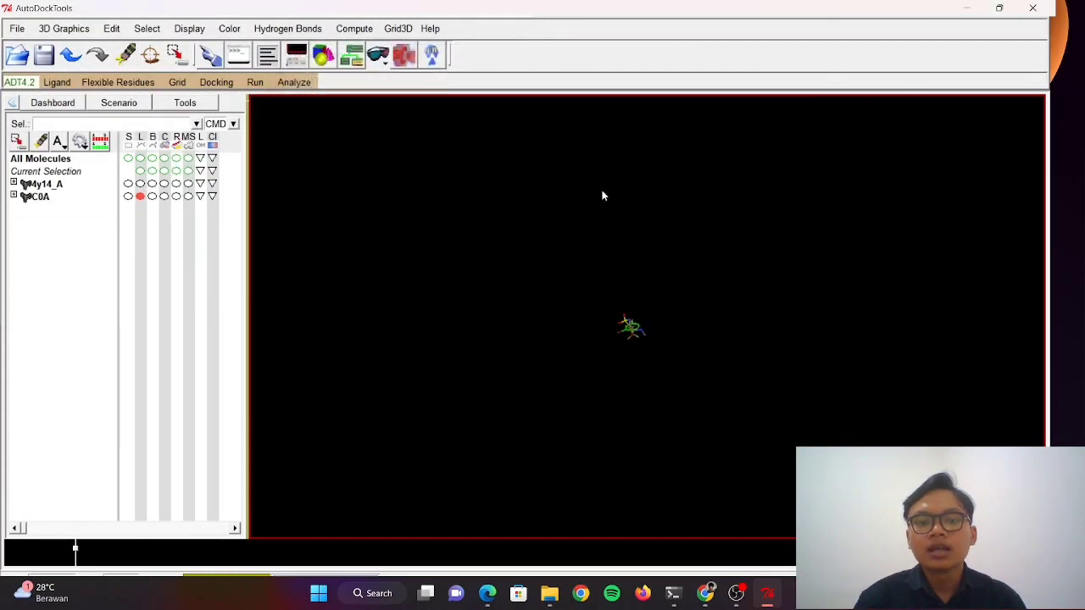
# Step: Minimize AutoDockTools and switch to the uas_docking folder in File Explorer to check the saved grid file
pyautogui.click(967, 9)
pyautogui.moveTo(545, 599)
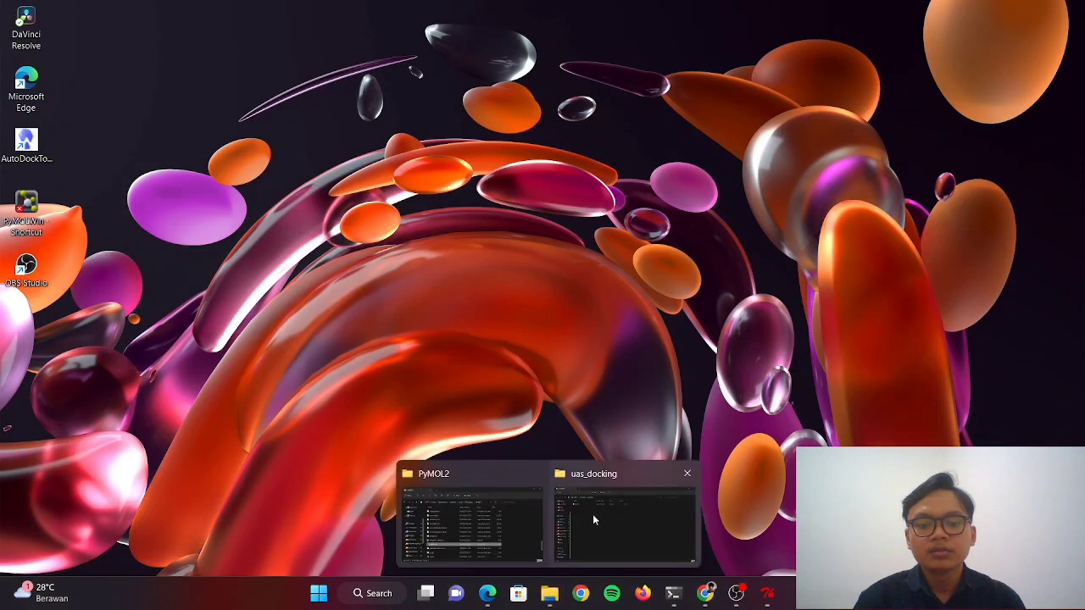
pyautogui.click(596, 516)
pyautogui.click(189, 250)
pyautogui.click(203, 292)
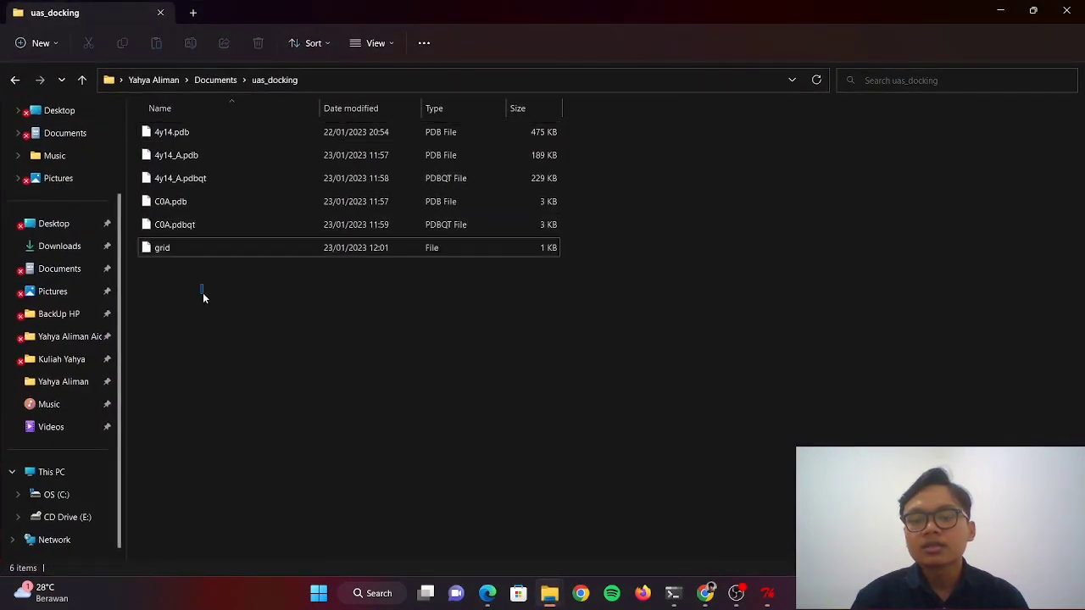
pyautogui.click(213, 254)
pyautogui.click(215, 303)
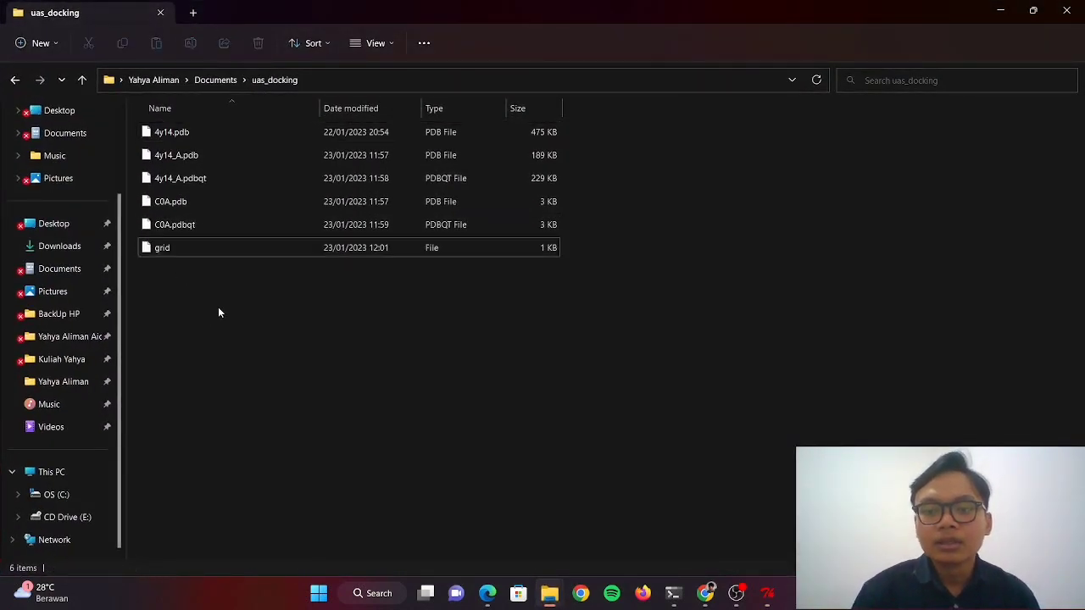
# Step: Open the grid file with Notepad just once and place its window below the folder's file list
pyautogui.doubleClick(251, 247)
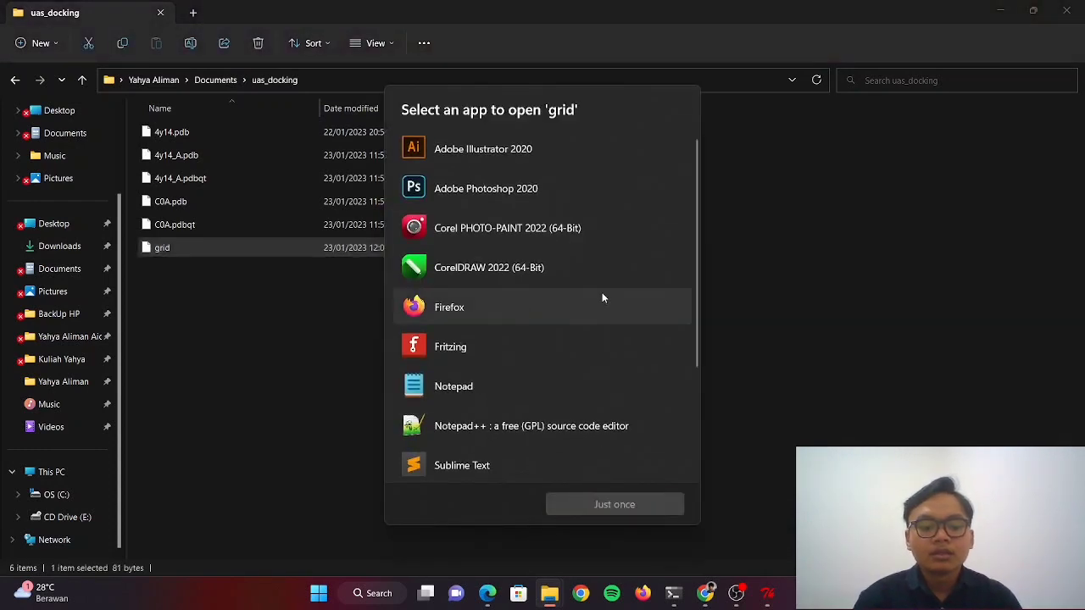
pyautogui.click(464, 392)
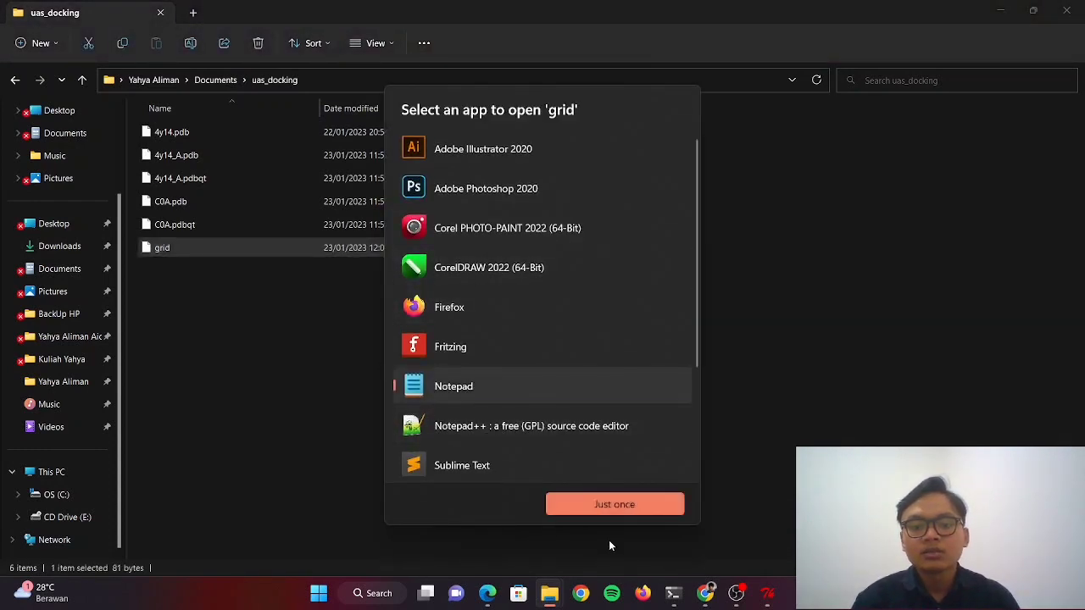
pyautogui.click(612, 505)
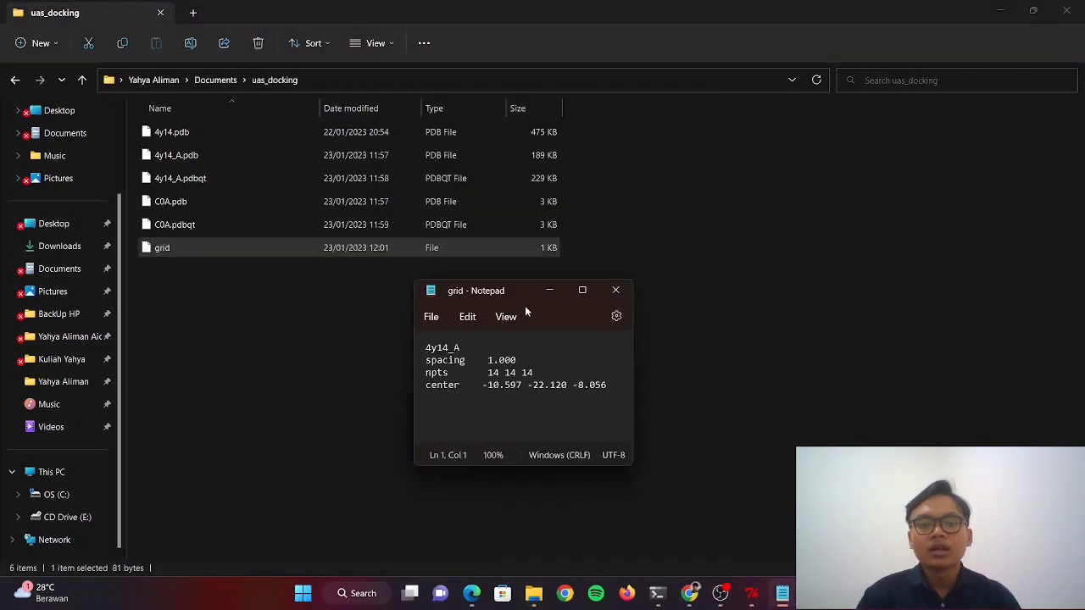
pyautogui.moveTo(523, 290); pyautogui.dragTo(271, 257)
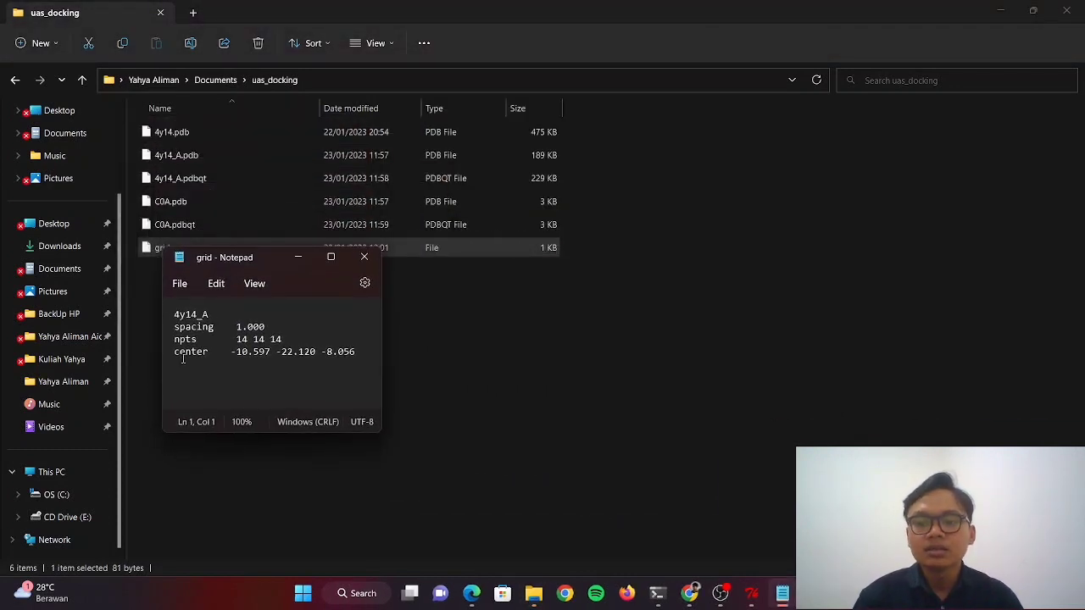
pyautogui.moveTo(214, 339); pyautogui.dragTo(226, 357)
pyautogui.click(243, 339)
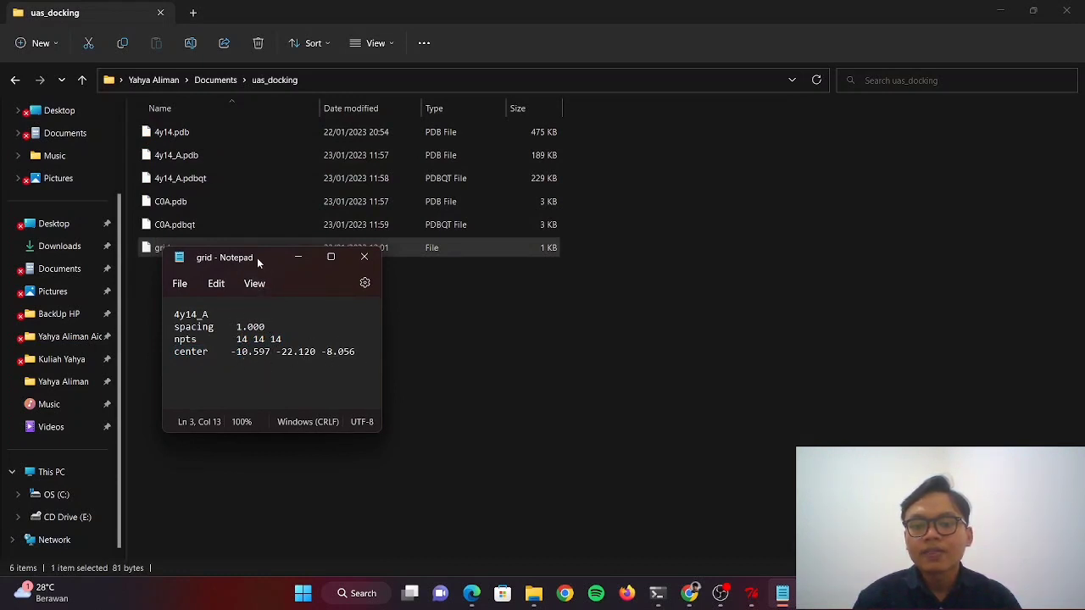
pyautogui.moveTo(259, 258); pyautogui.dragTo(255, 300)
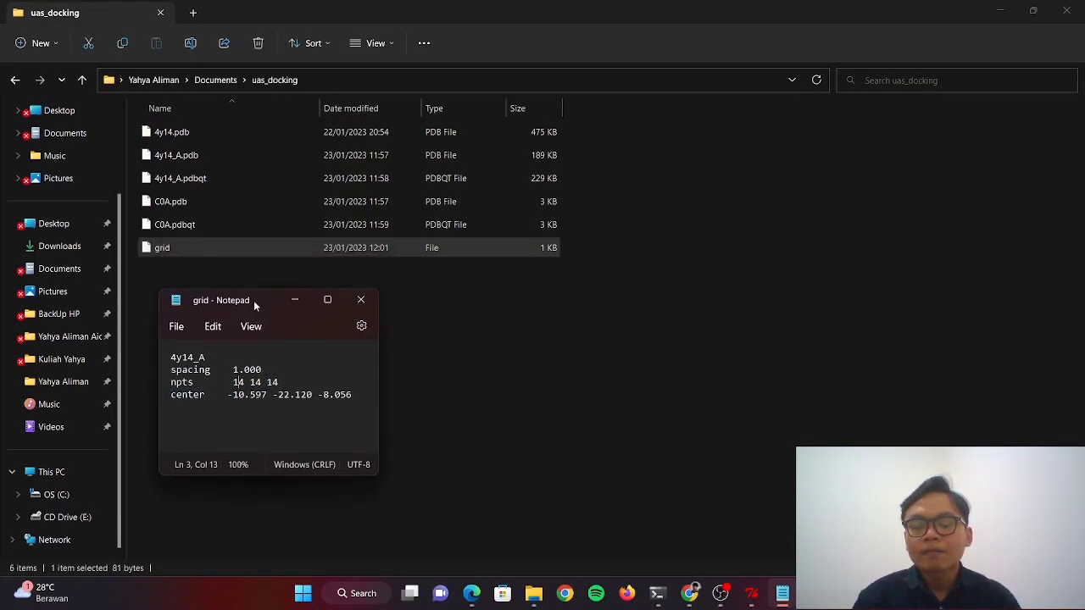
# Step: Open a new empty Notepad window, widen it and place it clear of the file list and the grid file
pyautogui.click(176, 329)
pyautogui.click(234, 375)
pyautogui.moveTo(524, 297); pyautogui.dragTo(737, 233)
pyautogui.moveTo(846, 306); pyautogui.dragTo(938, 298)
pyautogui.moveTo(788, 239); pyautogui.dragTo(772, 168)
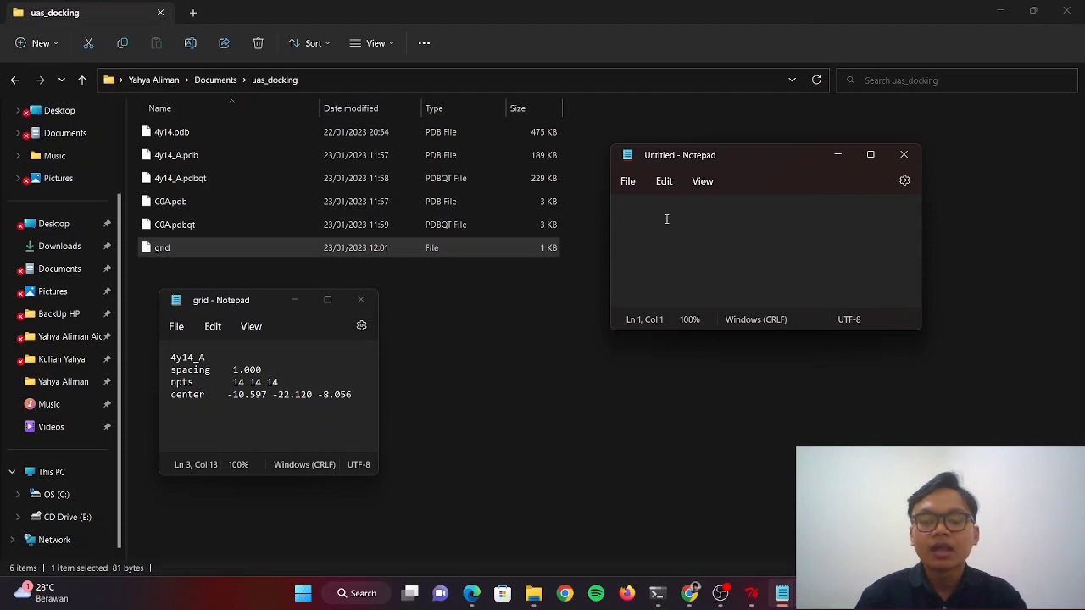
# Step: Write the line "receptor = 4y14_A.pdbqt" in the new document
pyautogui.write('re')
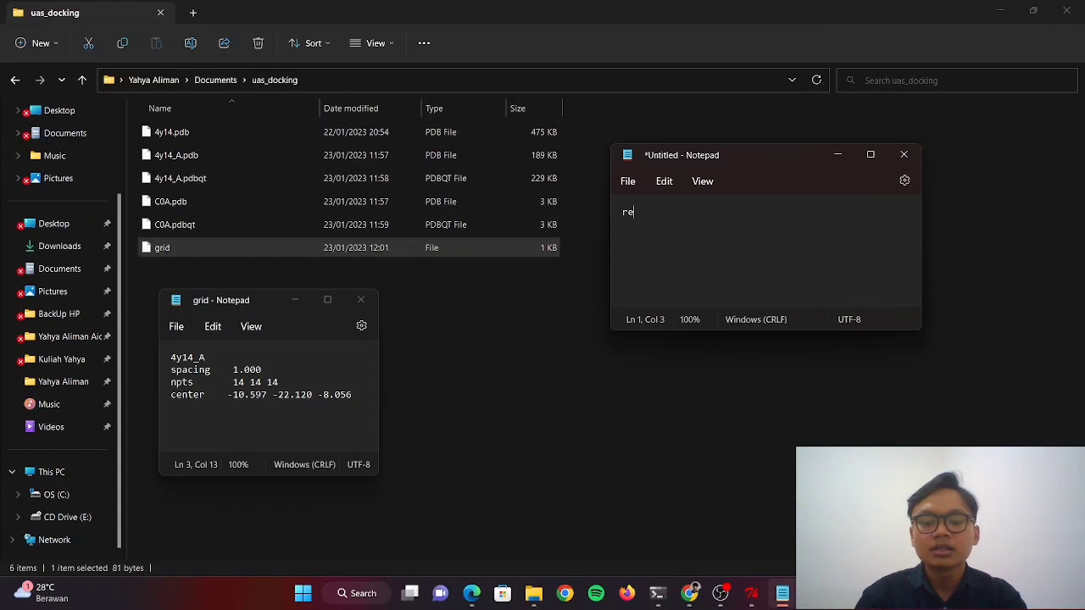
pyautogui.write('ce')
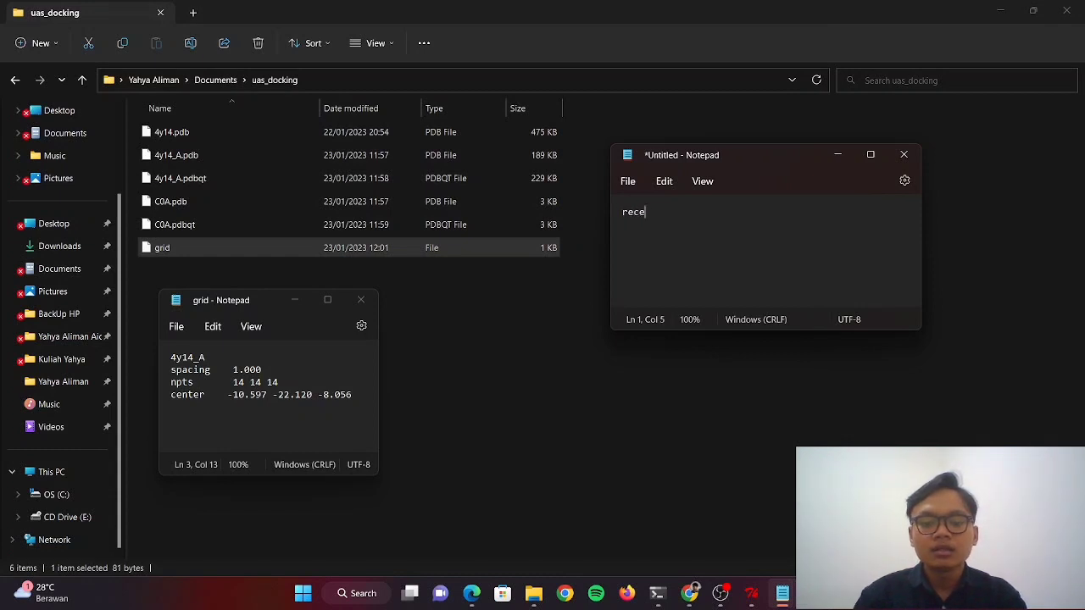
pyautogui.write('ptor = ')
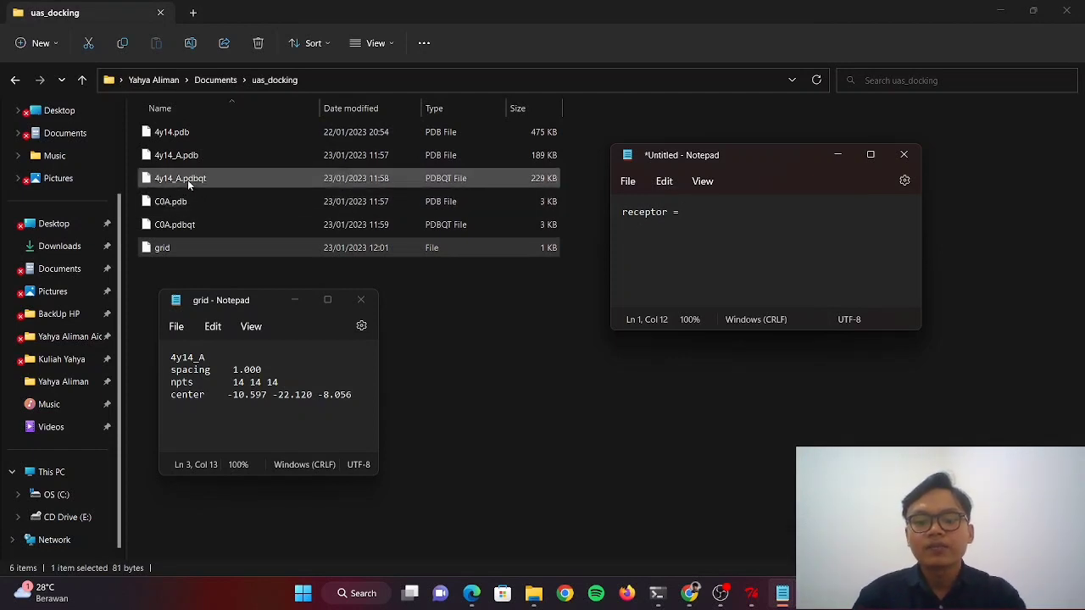
pyautogui.write('4y14')
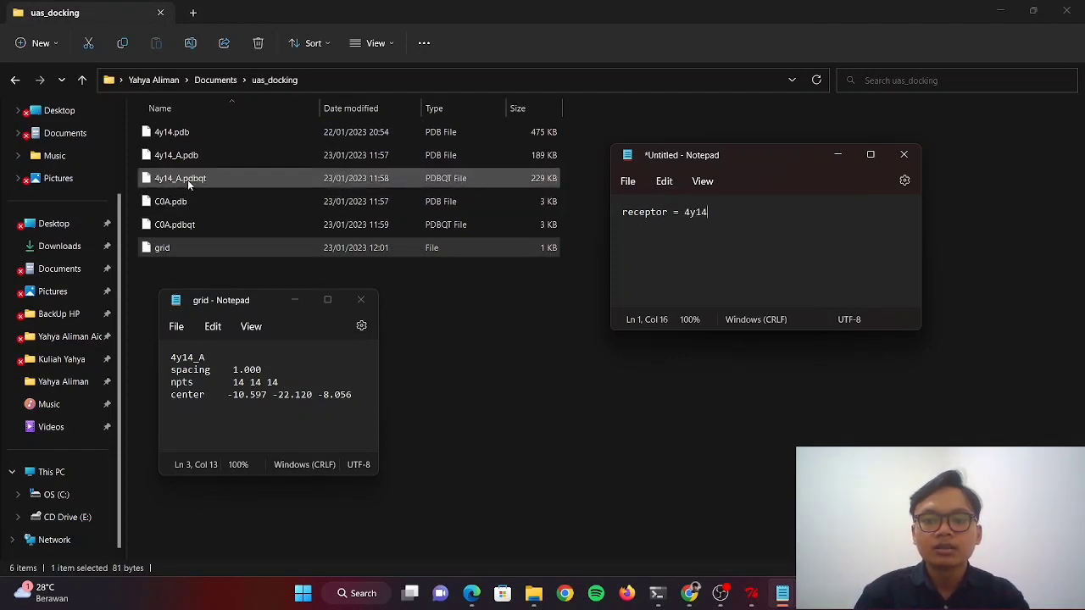
pyautogui.write('_A')
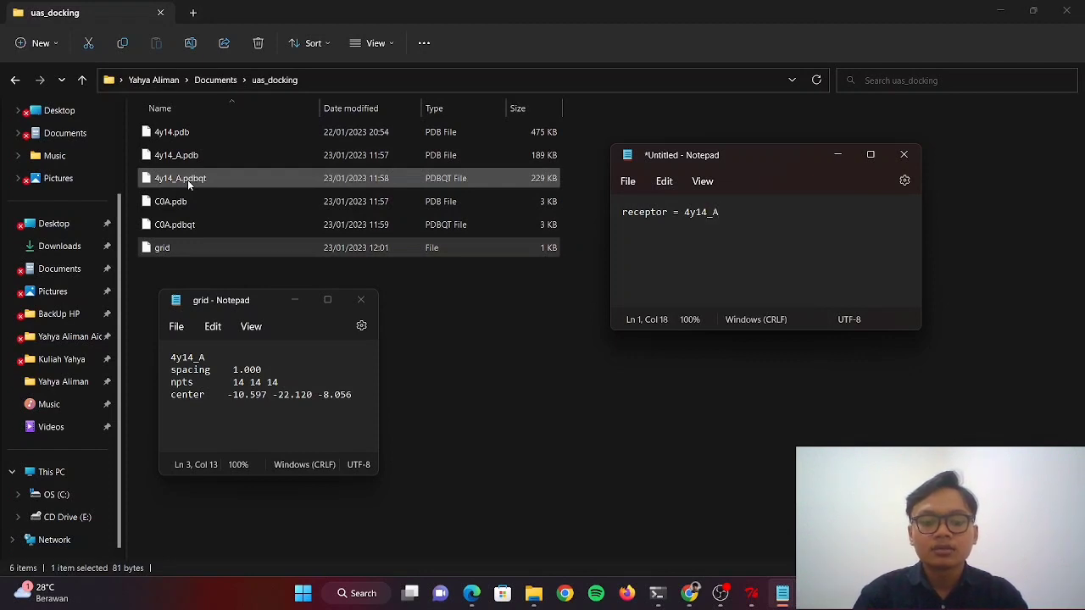
pyautogui.write('.pdbqt')
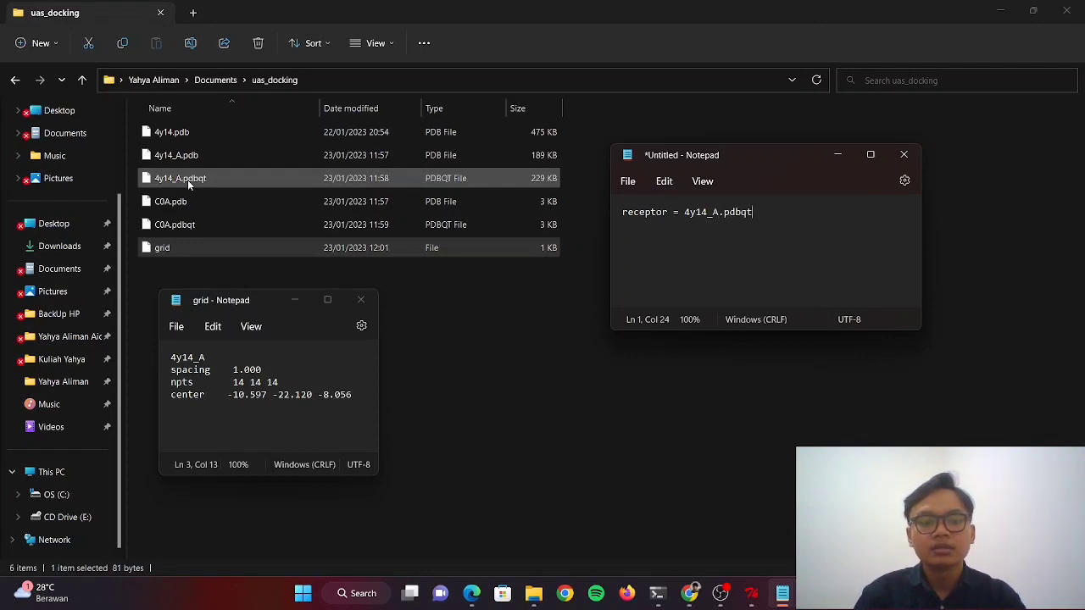
# Step: Add the line "ligand = C0A.pdbqt" below the receptor line, followed by a blank line
pyautogui.press('Return')
pyautogui.write('ligand = ')
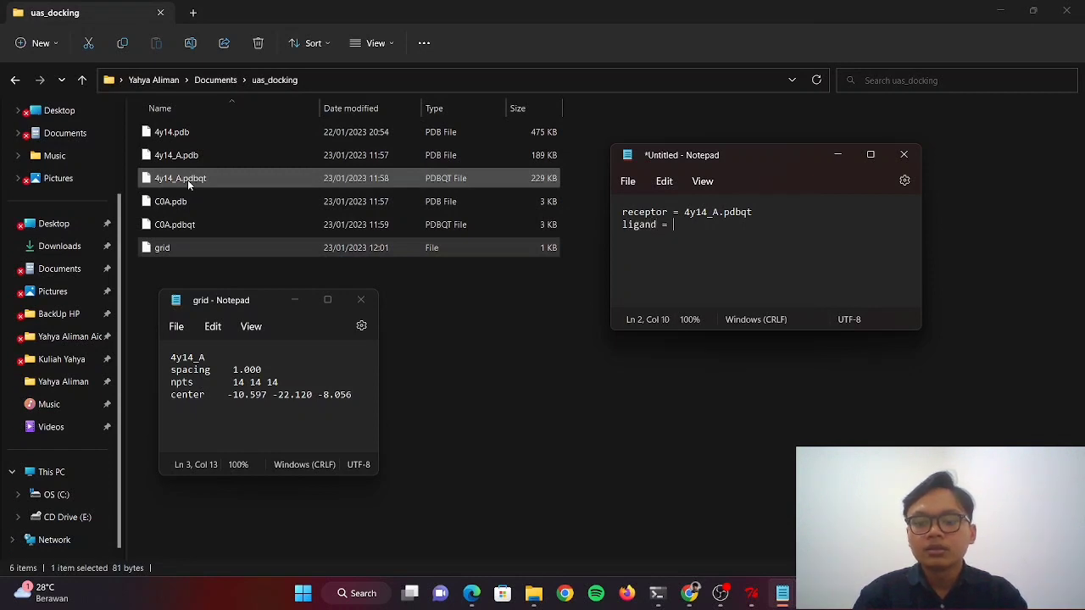
pyautogui.write('C0A.')
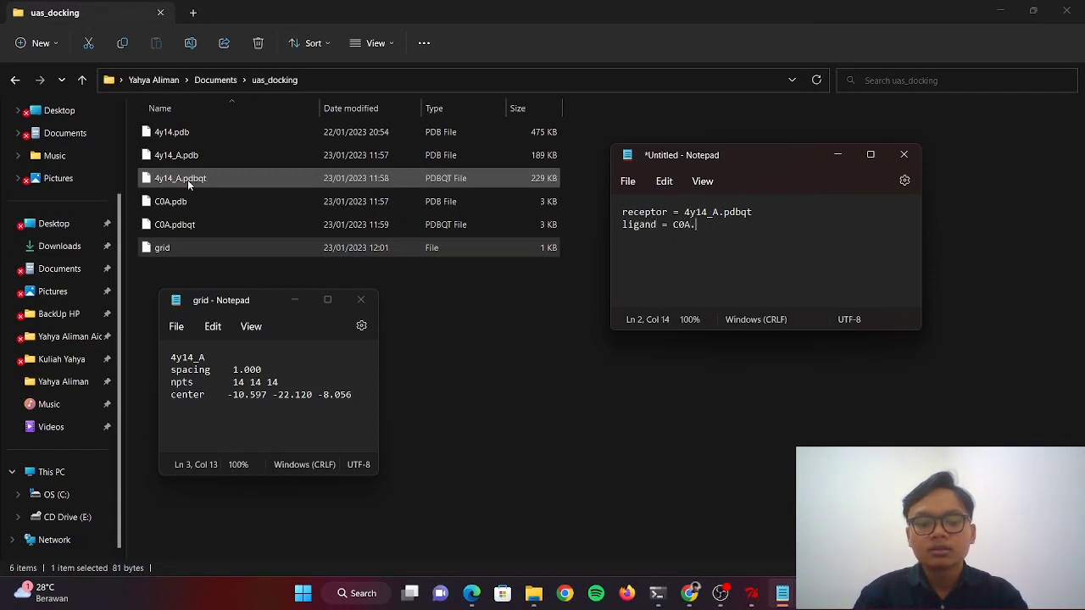
pyautogui.write('pdbqt')
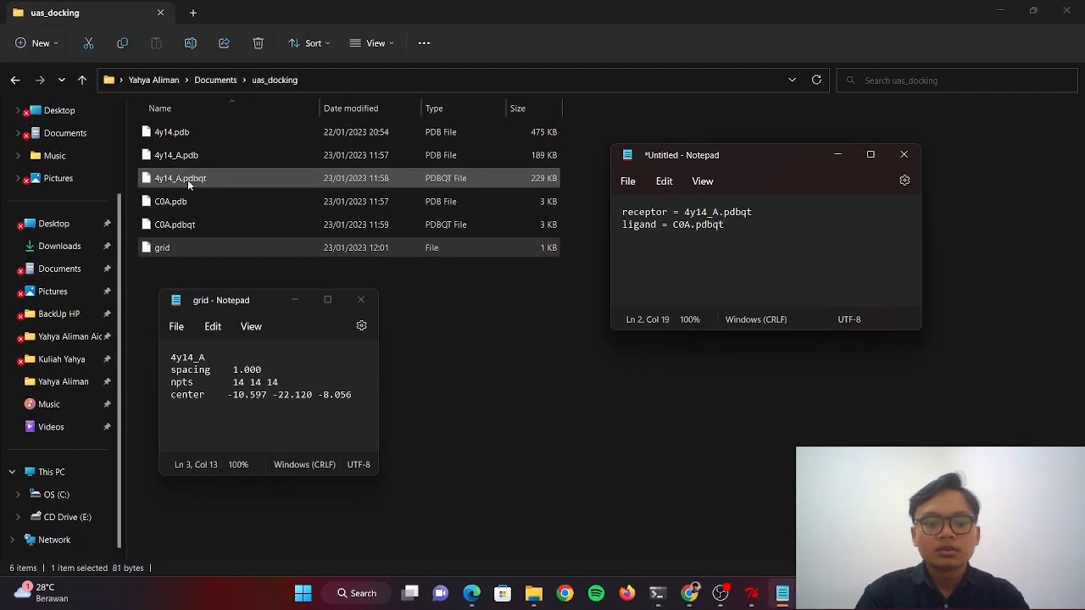
pyautogui.press('Return')
pyautogui.press('Return')
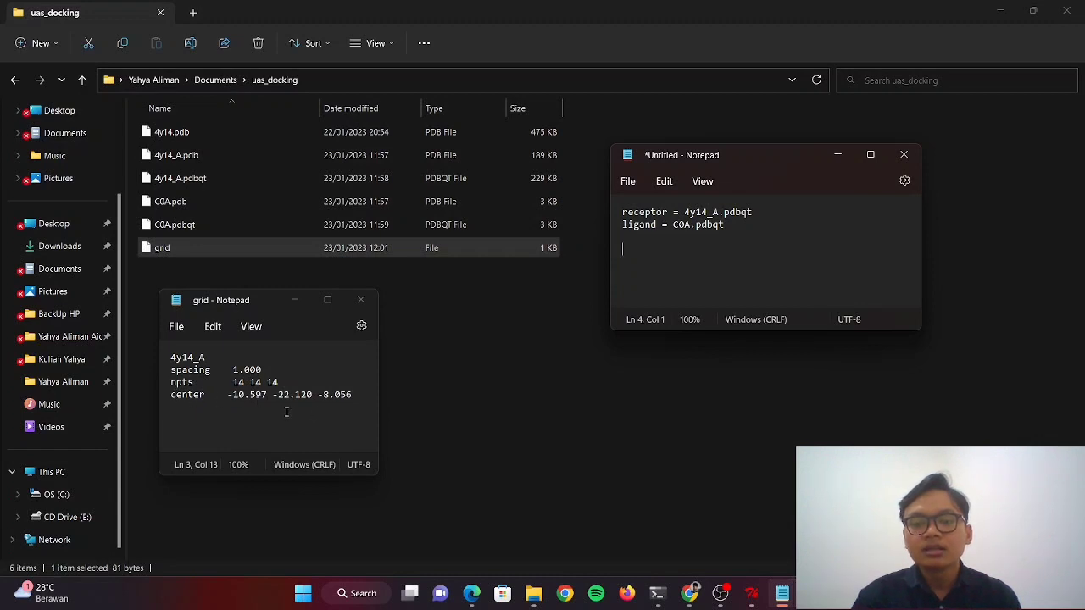
# Step: Add the line "center_x = " below the blank line and copy its text
pyautogui.write('c')
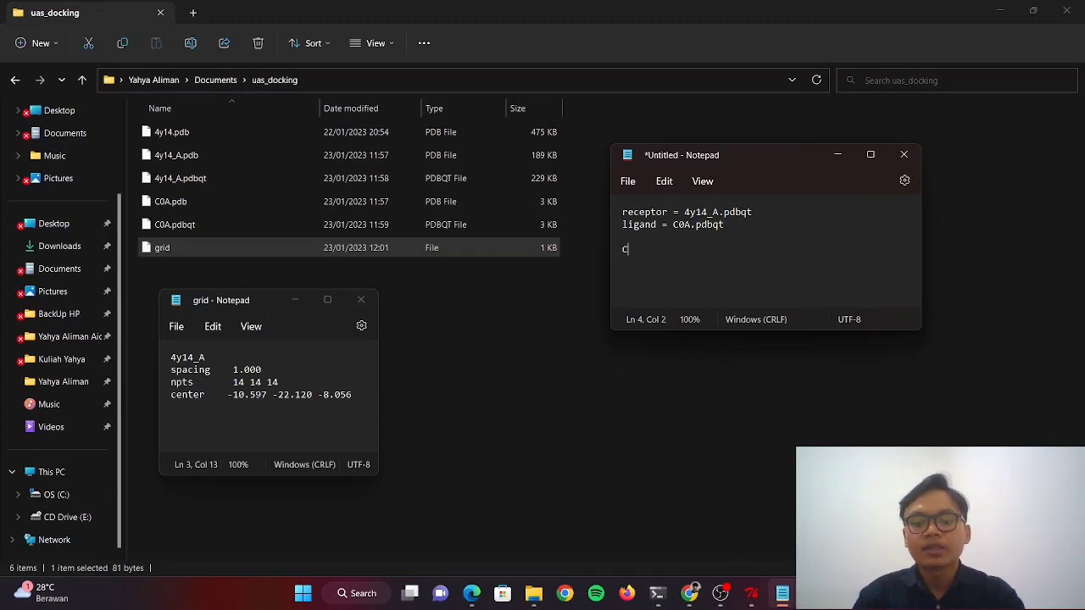
pyautogui.write('ent')
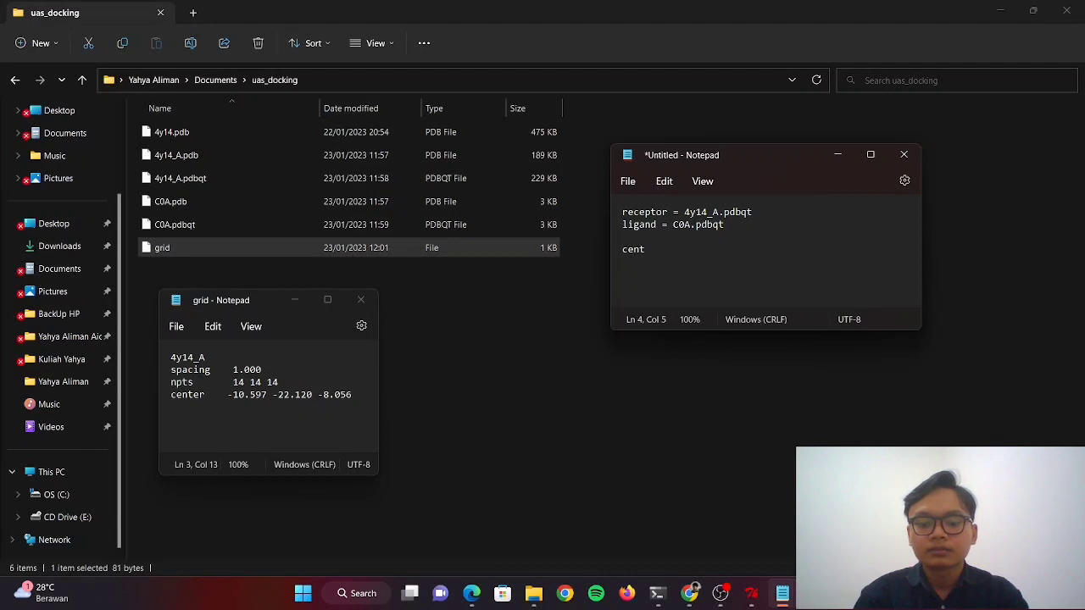
pyautogui.write('er x')
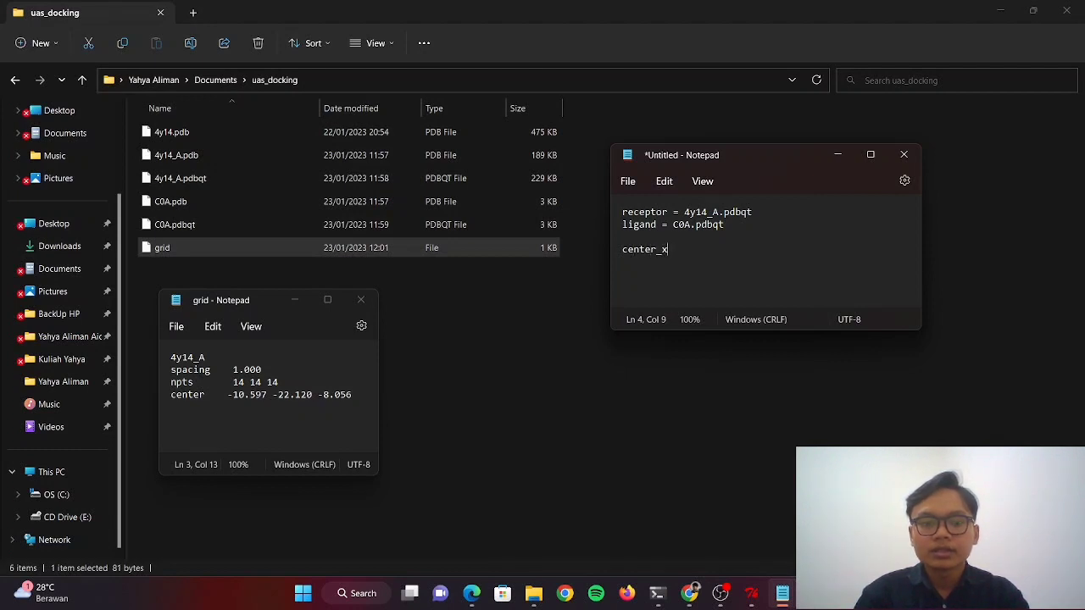
pyautogui.write(' =')
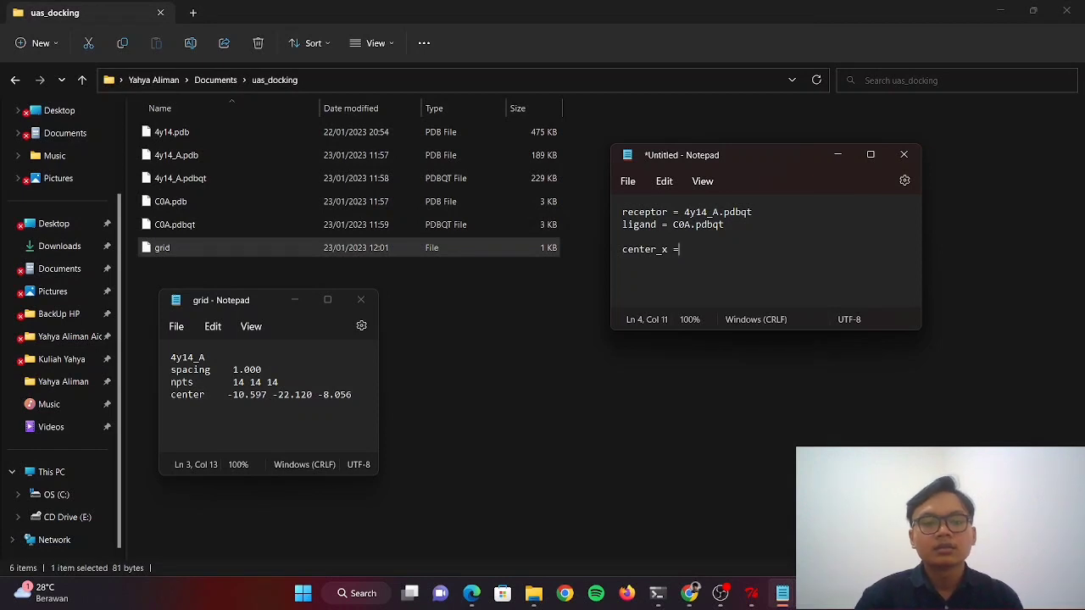
pyautogui.moveTo(684, 249); pyautogui.dragTo(620, 259)
pyautogui.hotkey('ctrl', 'c')
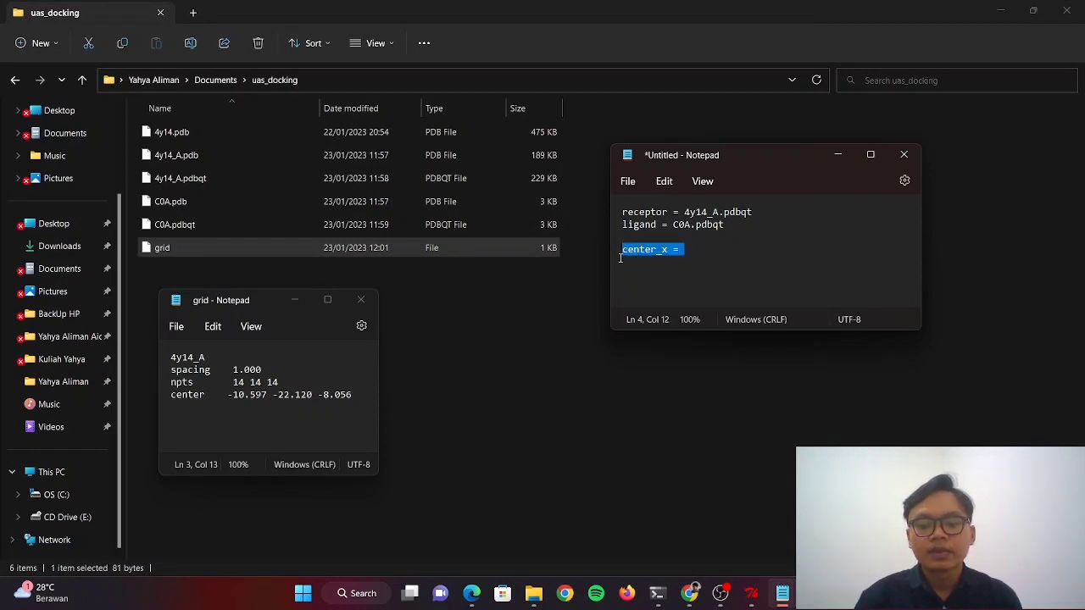
pyautogui.click(713, 251)
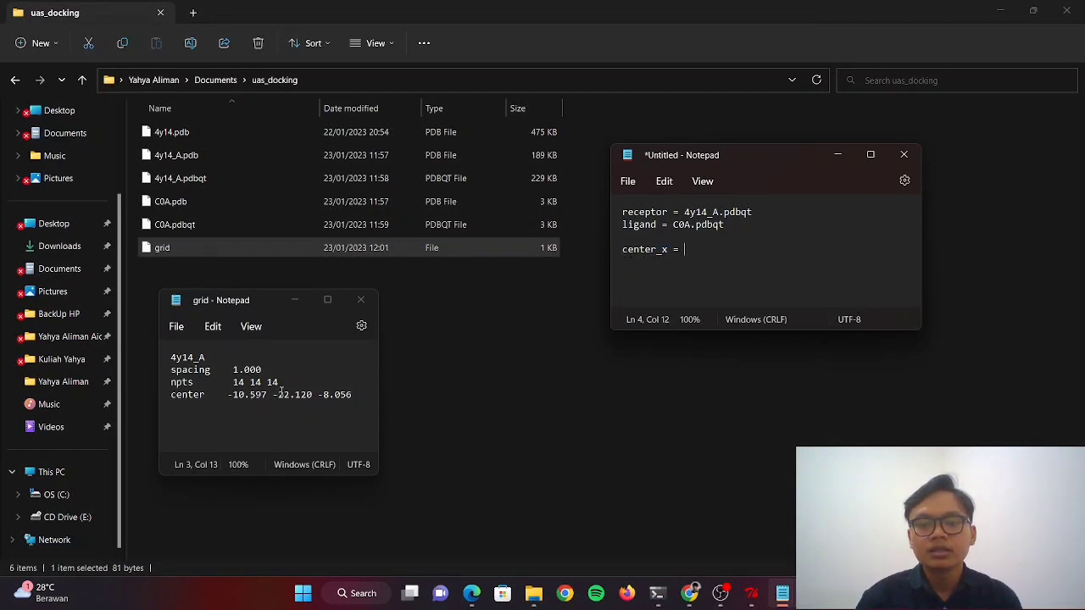
# Step: Paste the copied center line twice below the original and rename the copies to center_y and center_z
pyautogui.press('Return')
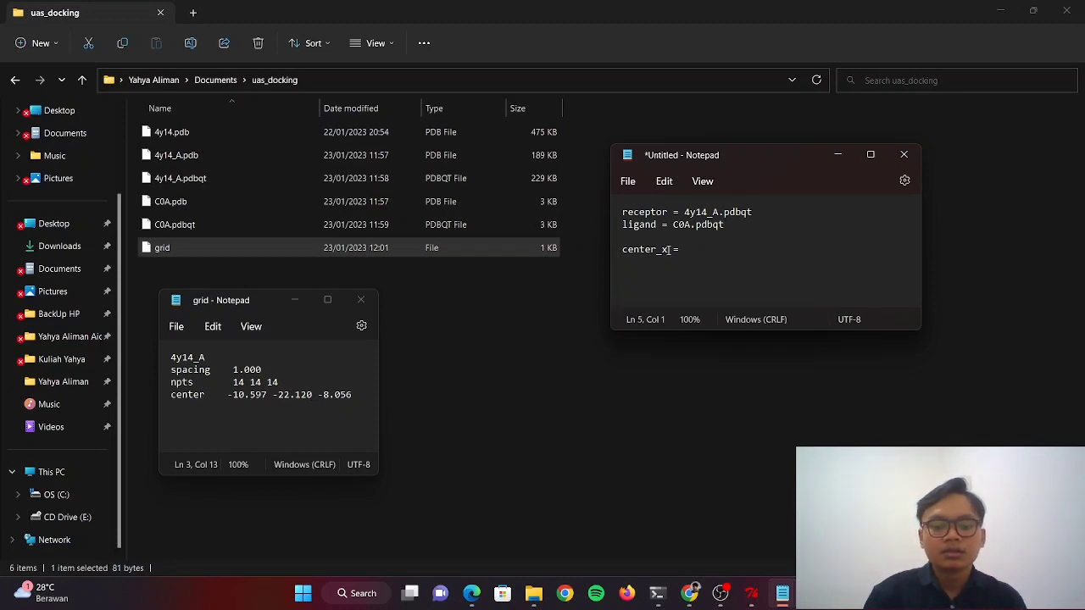
pyautogui.hotkey('ctrl', 'v')
pyautogui.hotkey('ctrl', 'v')
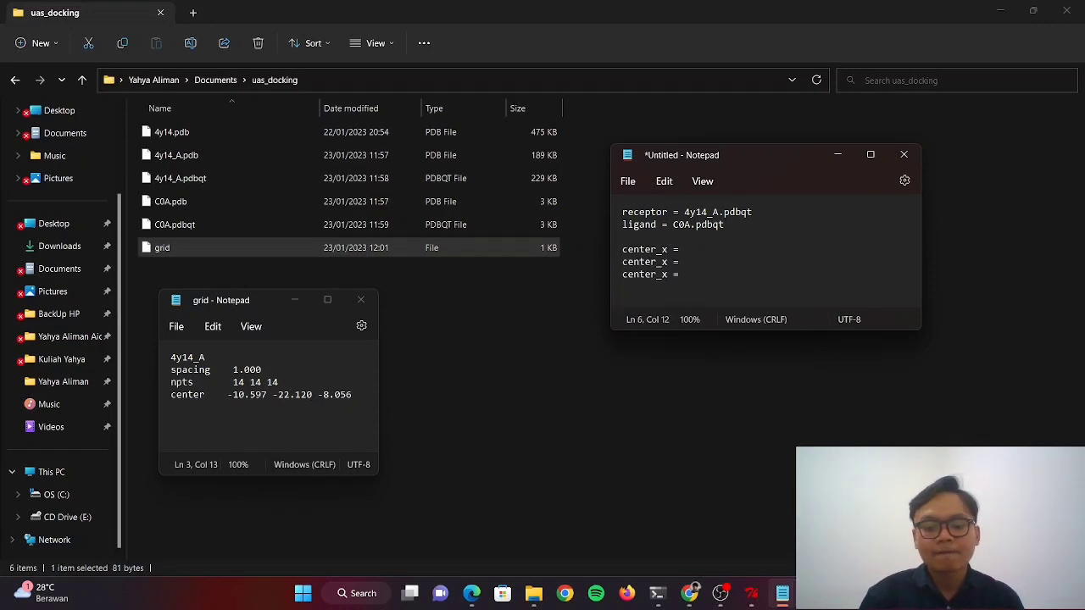
pyautogui.click(668, 263)
pyautogui.press('BackSpace')
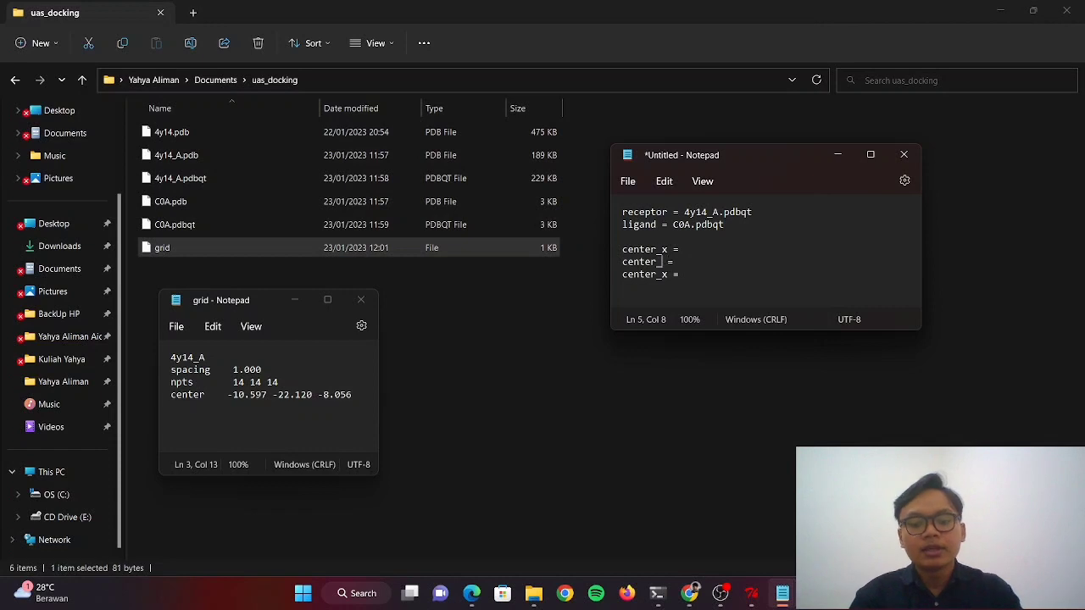
pyautogui.write('y')
pyautogui.click(668, 274)
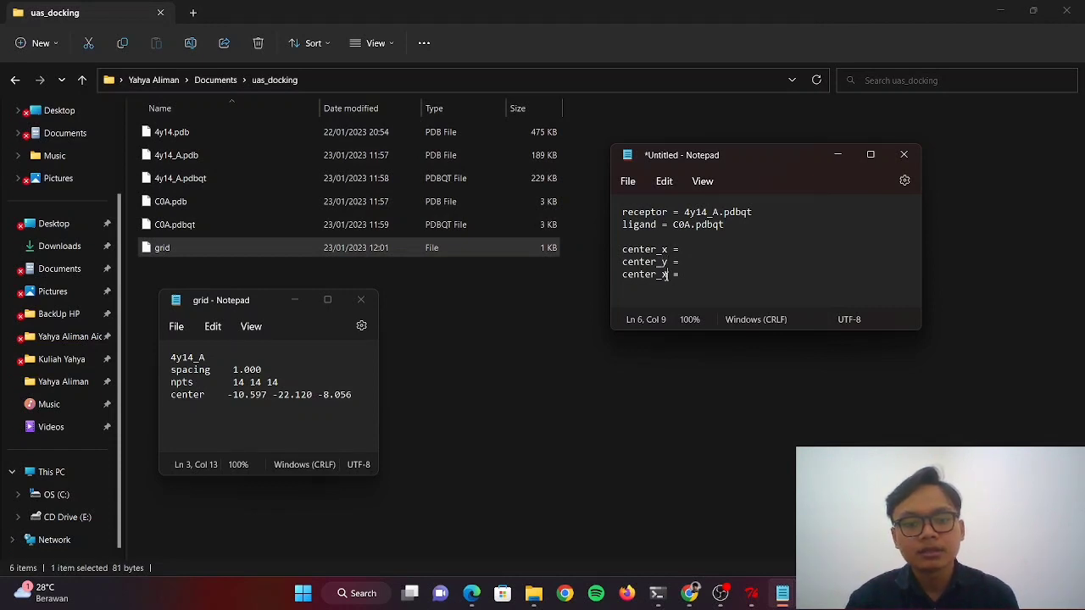
pyautogui.press('BackSpace')
pyautogui.write('z')
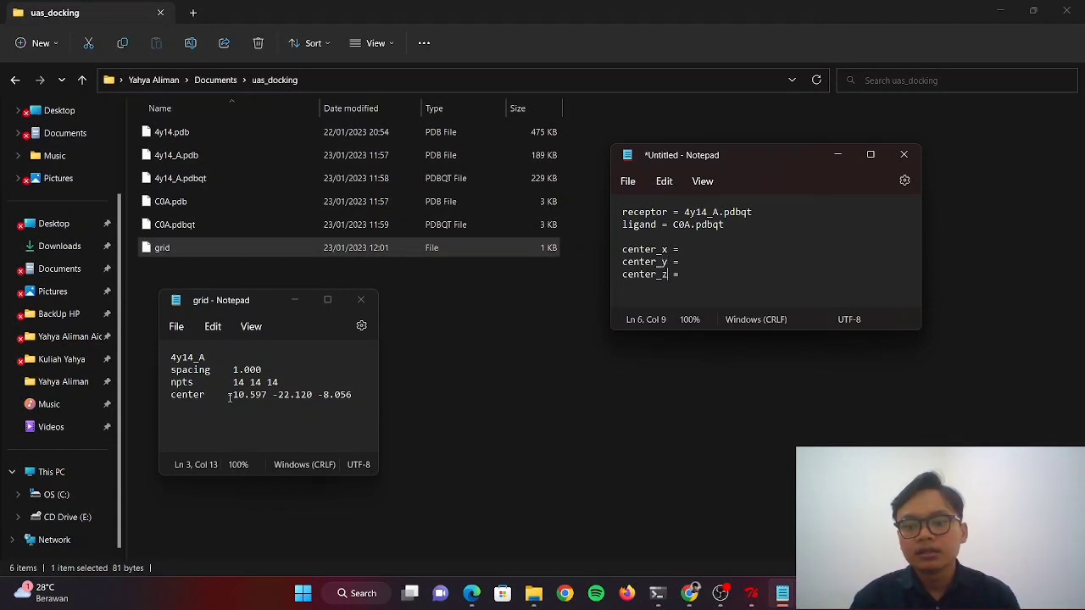
# Step: Copy the first center value, -10.597, from the grid file into the center_x line
pyautogui.moveTo(229, 397); pyautogui.dragTo(268, 396)
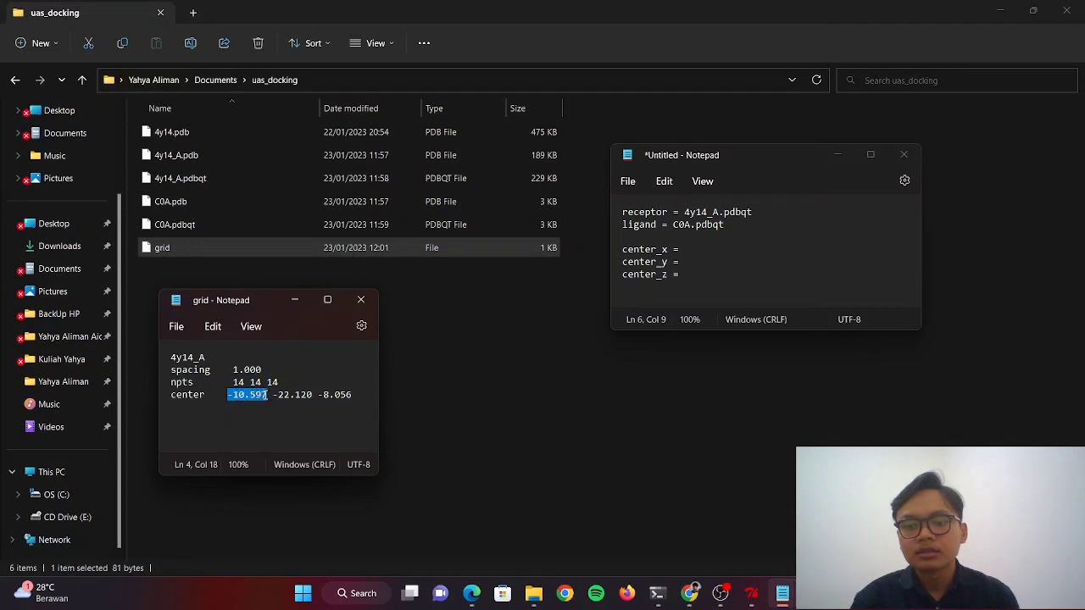
pyautogui.hotkey('ctrl', 'c')
pyautogui.click(700, 255)
pyautogui.hotkey('ctrl', 'v')
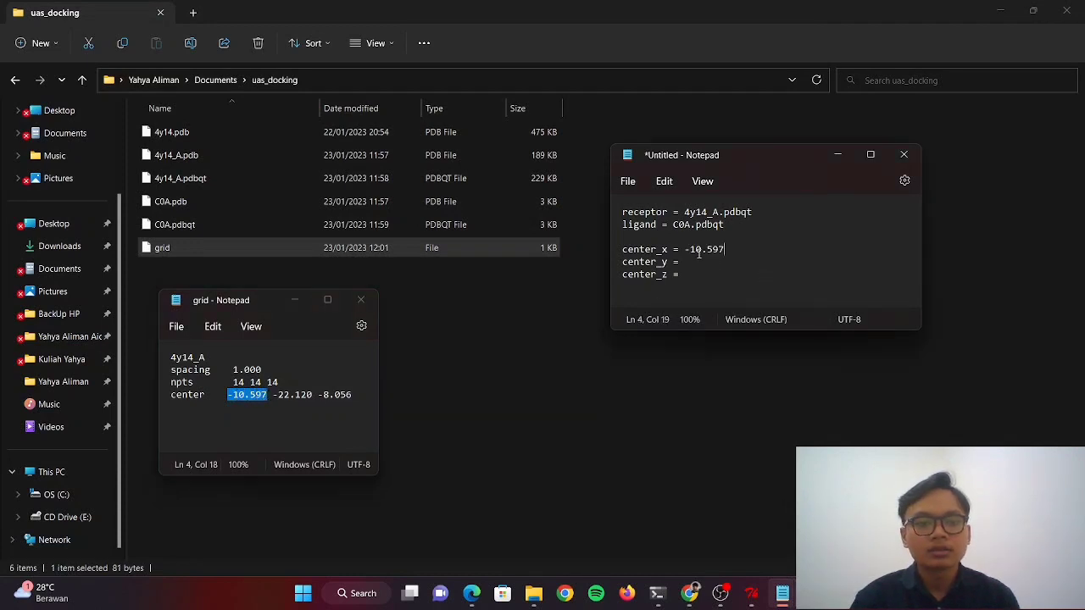
# Step: Copy the second center value, -22.120, from the grid file into the center_y line
pyautogui.moveTo(273, 396); pyautogui.dragTo(312, 396)
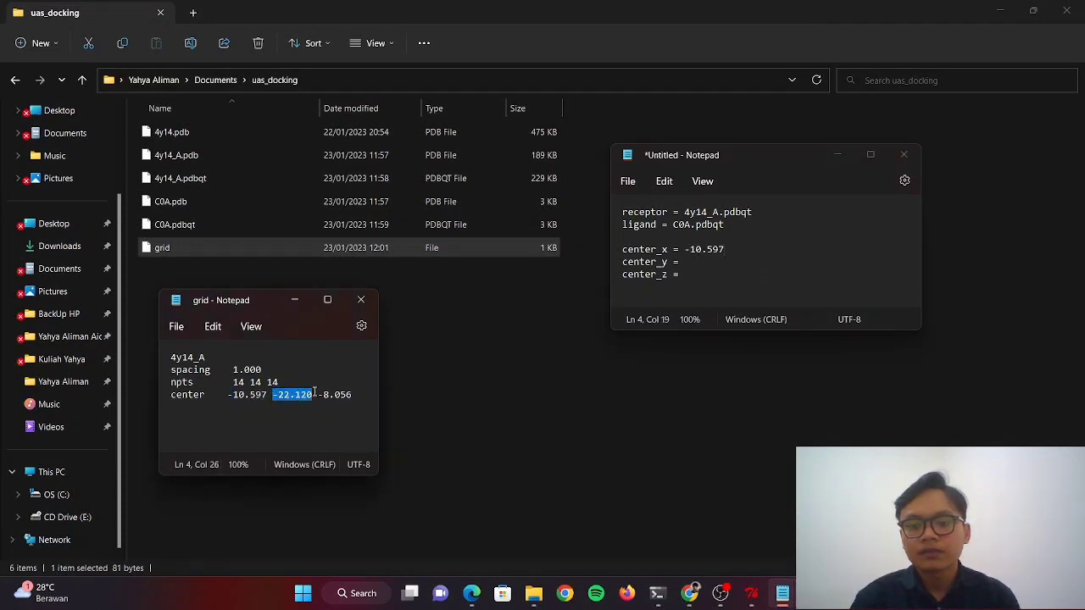
pyautogui.hotkey('ctrl', 'c')
pyautogui.write('c')
pyautogui.click(697, 262)
pyautogui.hotkey('ctrl', 'v')
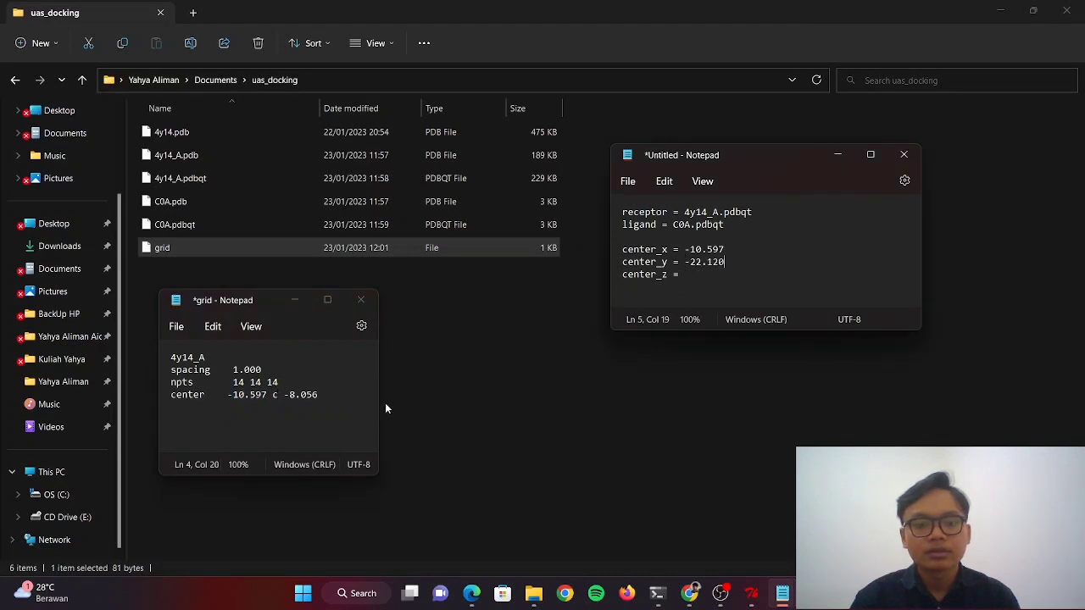
# Step: Copy the last center value, -8.056, from the grid file into the center_z line
pyautogui.moveTo(285, 395); pyautogui.dragTo(319, 396)
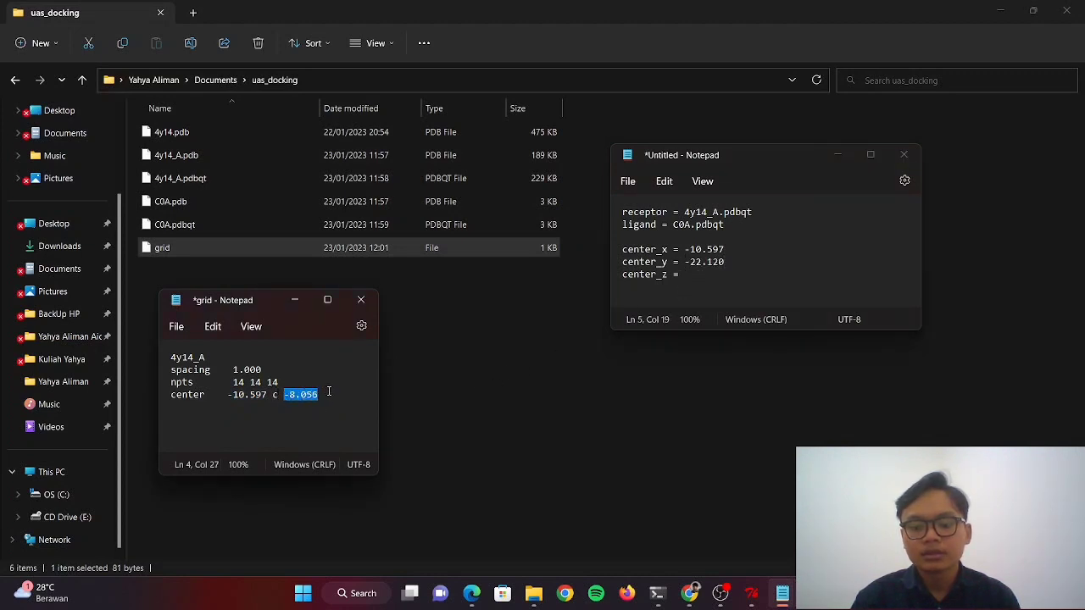
pyautogui.hotkey('ctrl', 'c')
pyautogui.click(713, 275)
pyautogui.hotkey('ctrl', 'v')
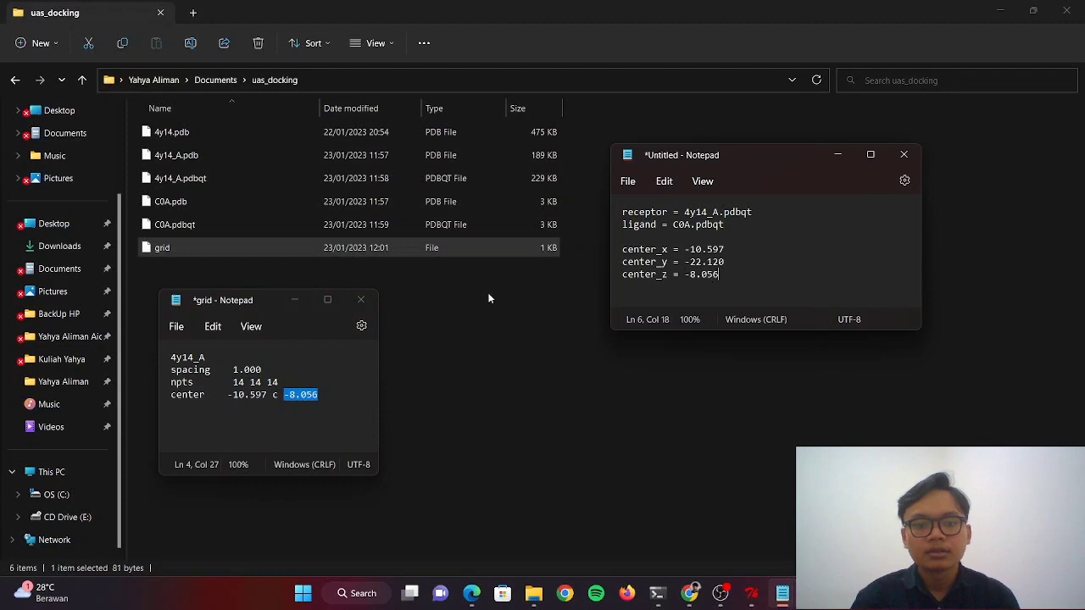
pyautogui.click(361, 301)
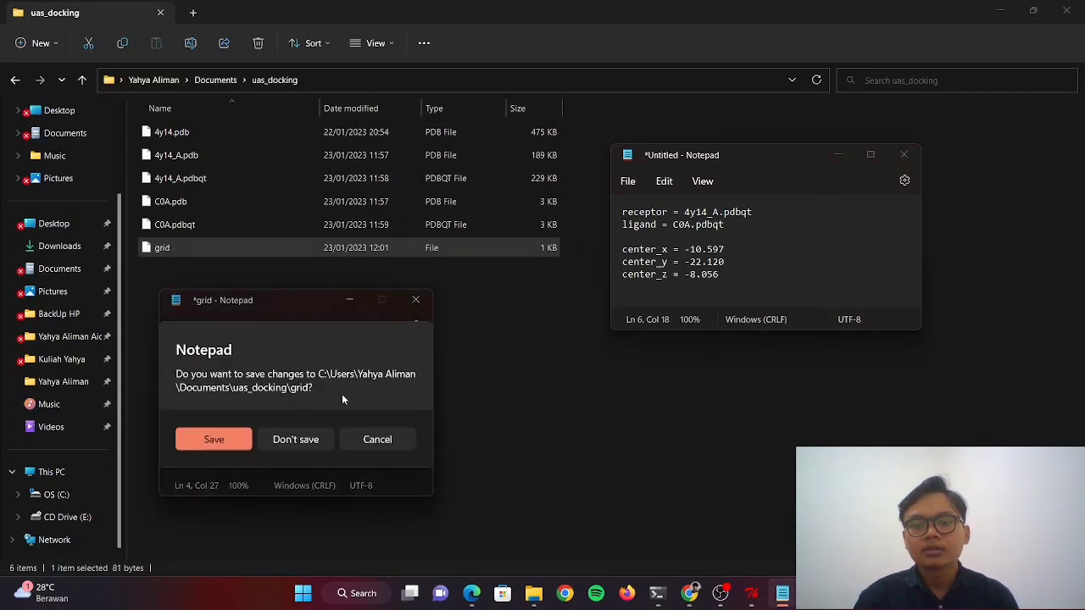
pyautogui.click(378, 440)
pyautogui.click(320, 439)
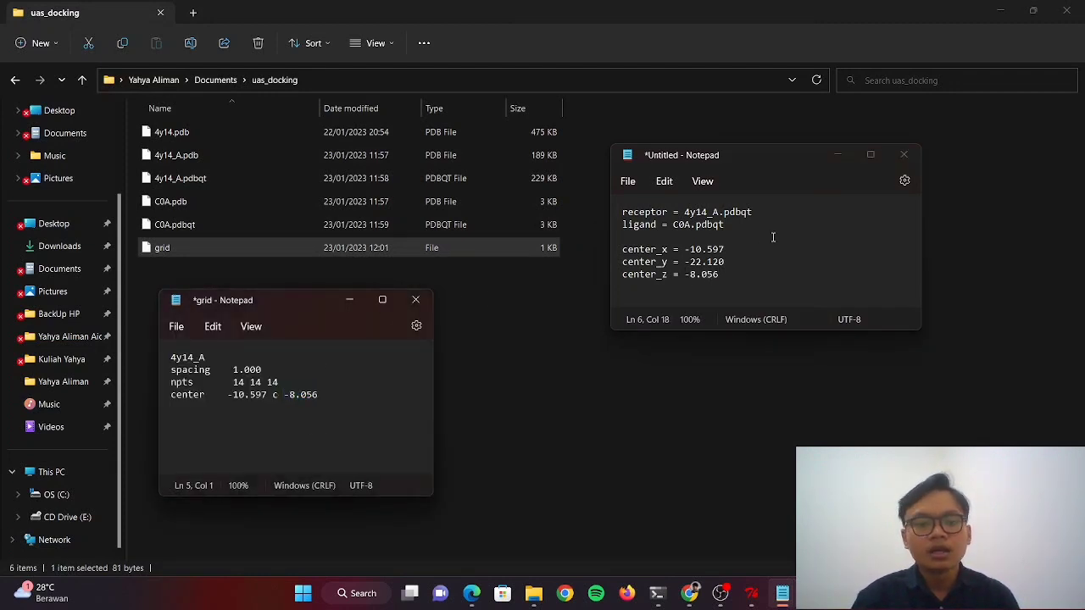
# Step: Add a blank line below center_z followed by the line "size_x = "
pyautogui.click(755, 274)
pyautogui.press('Return')
pyautogui.press('Return')
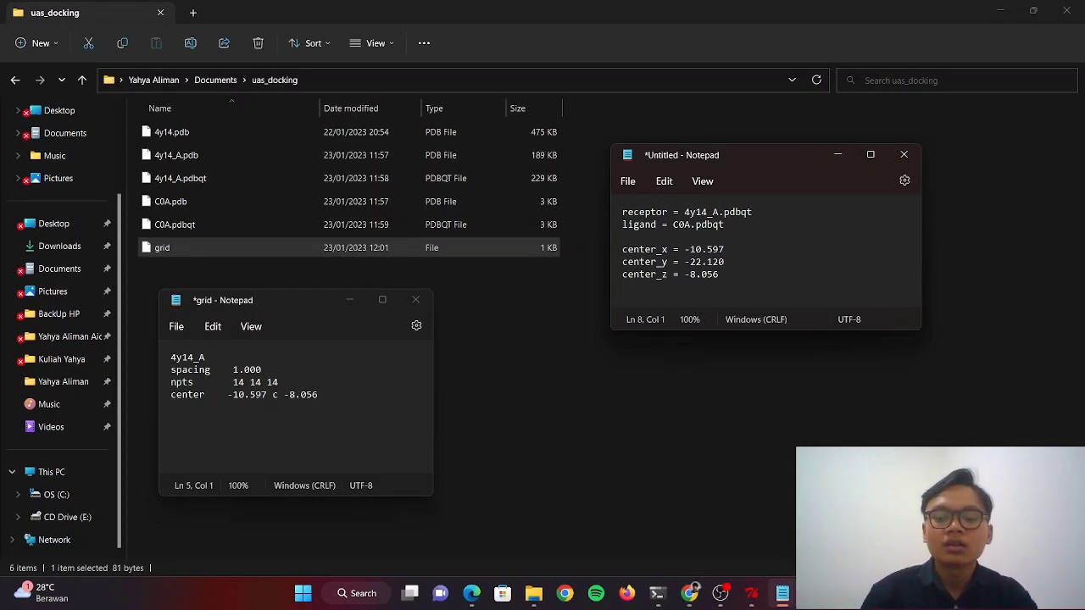
pyautogui.write('soze')
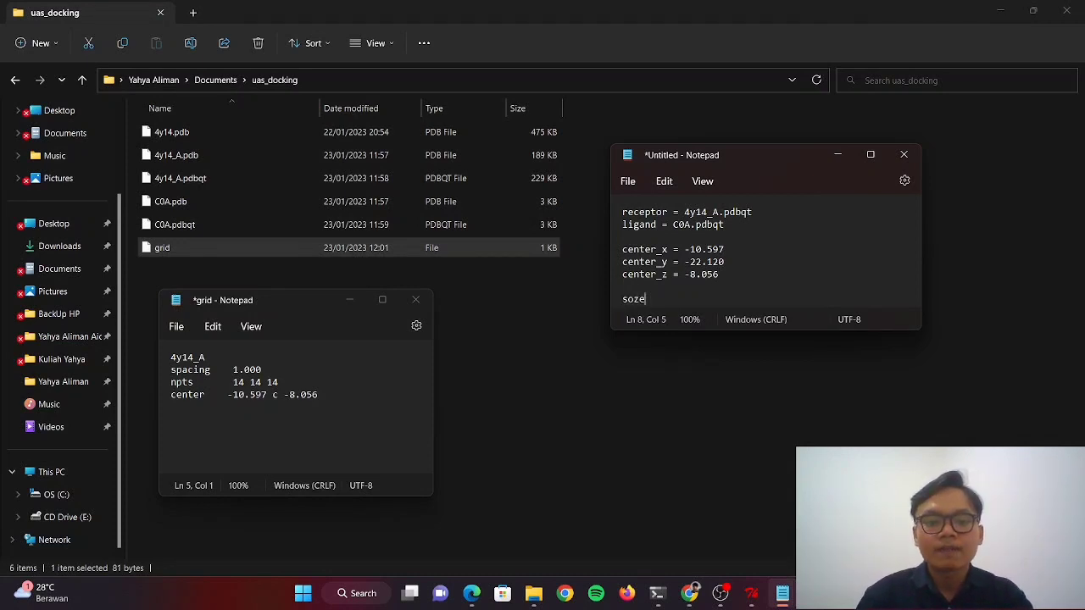
pyautogui.press('BackSpace')
pyautogui.press('BackSpace')
pyautogui.press('BackSpace')
pyautogui.press('BackSpace')
pyautogui.write('size _')
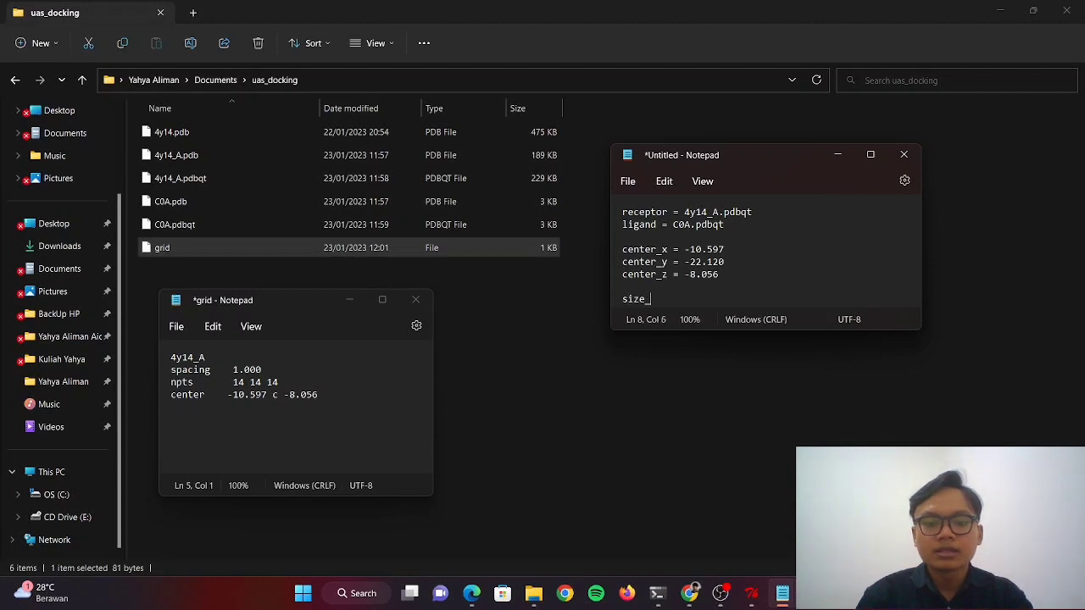
pyautogui.write('x =')
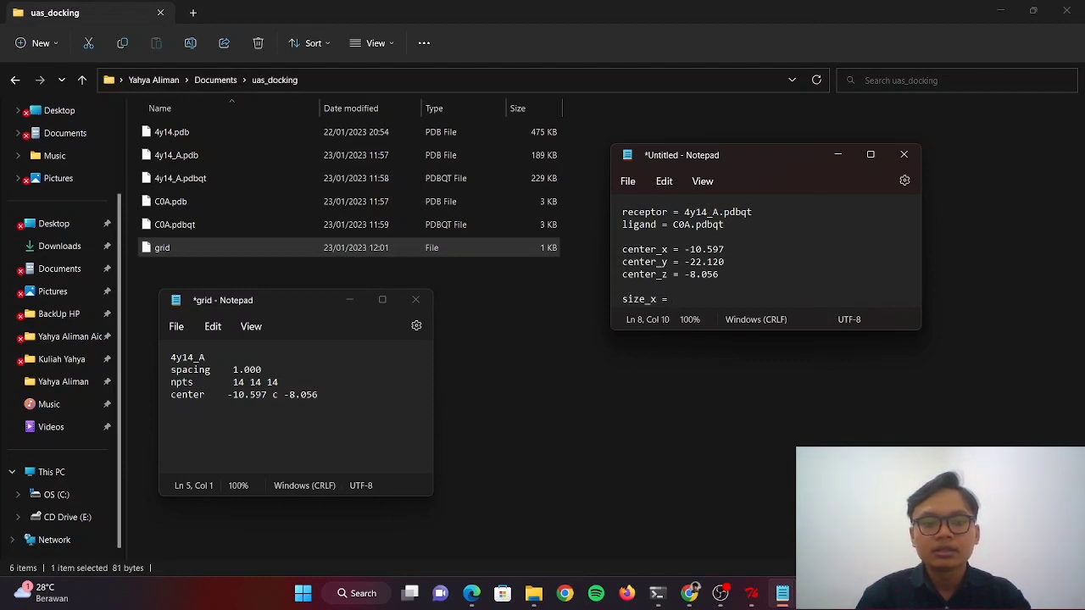
# Step: Duplicate the size_x line twice below the original and rename the copies to size_y and size_z
pyautogui.moveTo(683, 299); pyautogui.dragTo(591, 312)
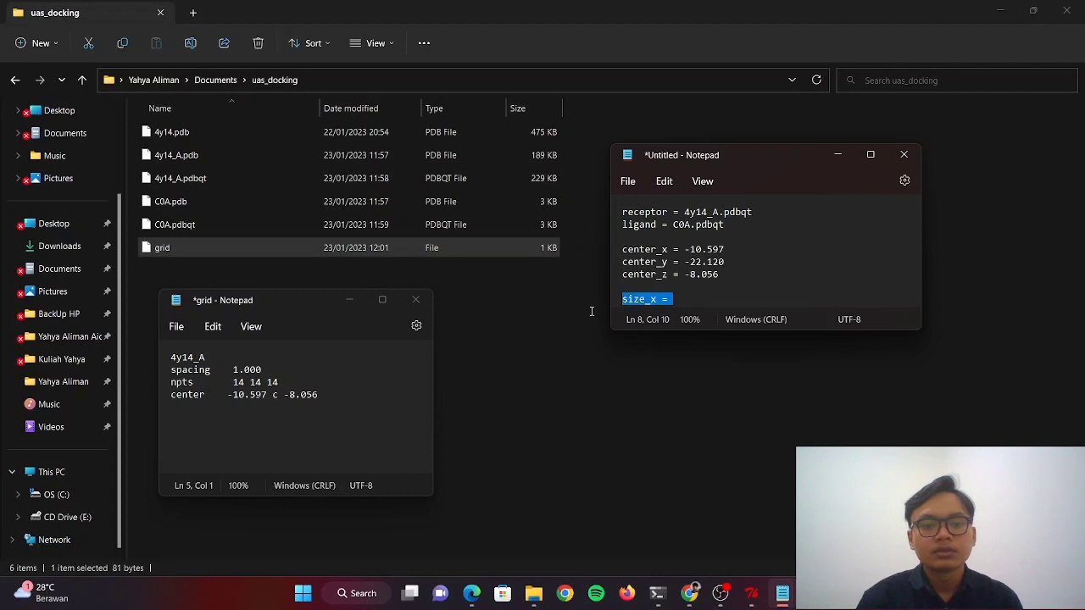
pyautogui.click(712, 295)
pyautogui.press('Return')
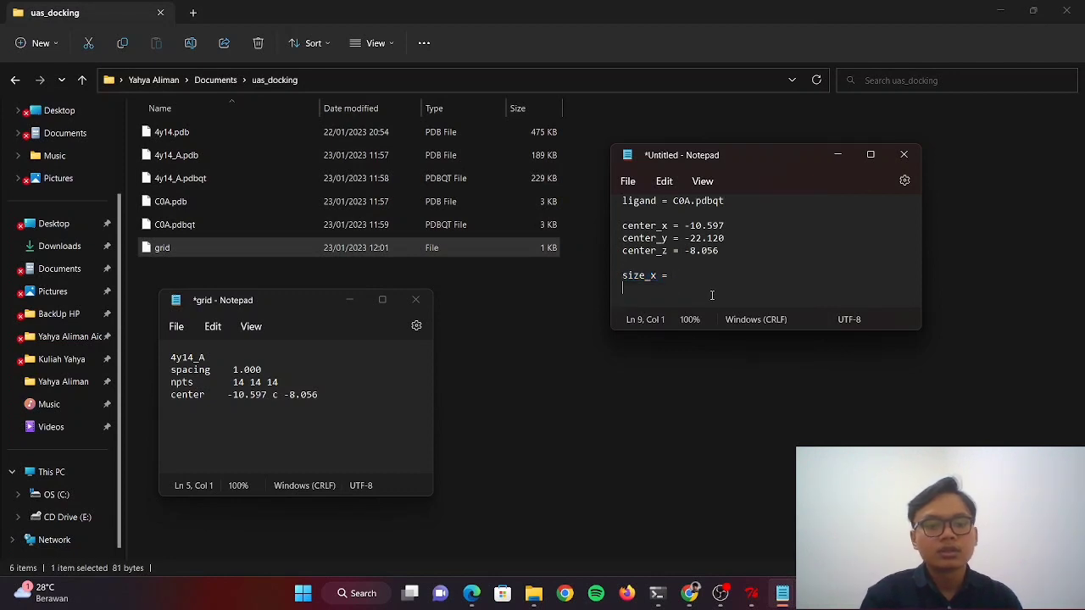
pyautogui.hotkey('ctrl', 'v')
pyautogui.press('Return')
pyautogui.hotkey('ctrl', 'v')
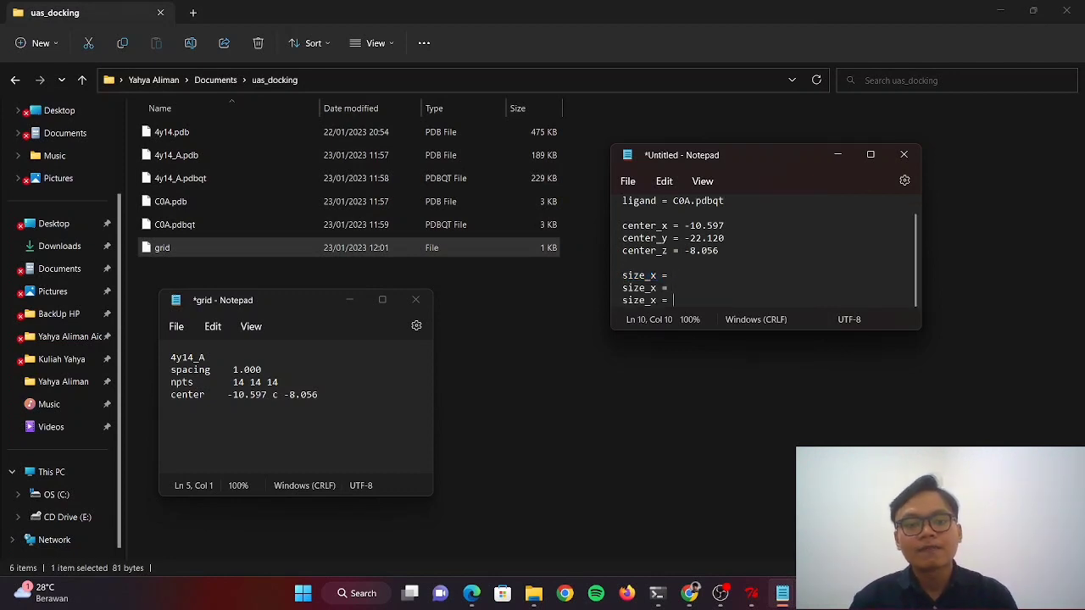
pyautogui.click(656, 289)
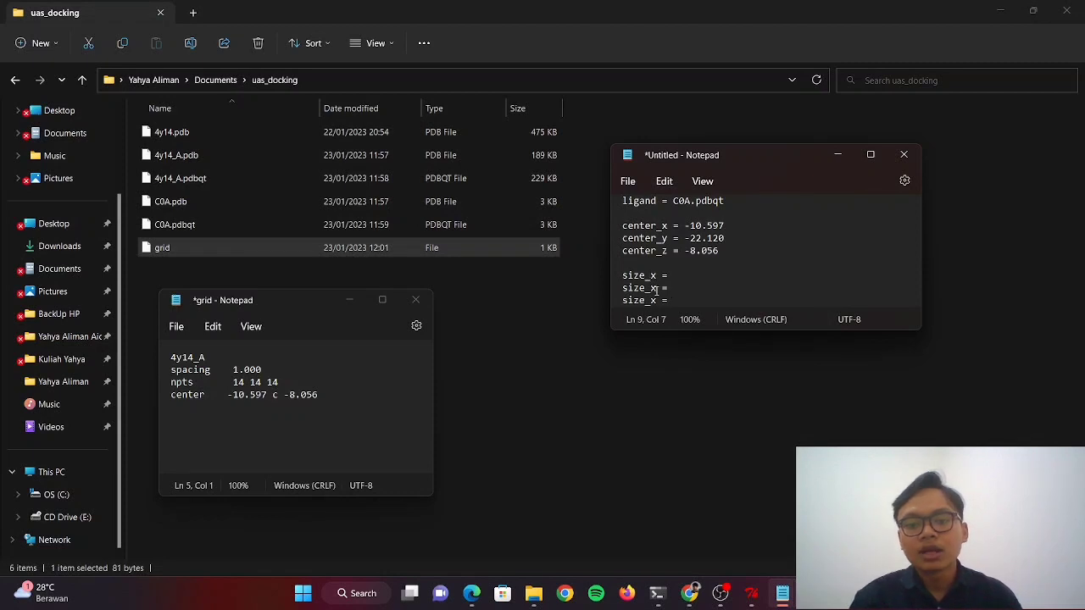
pyautogui.press('BackSpace')
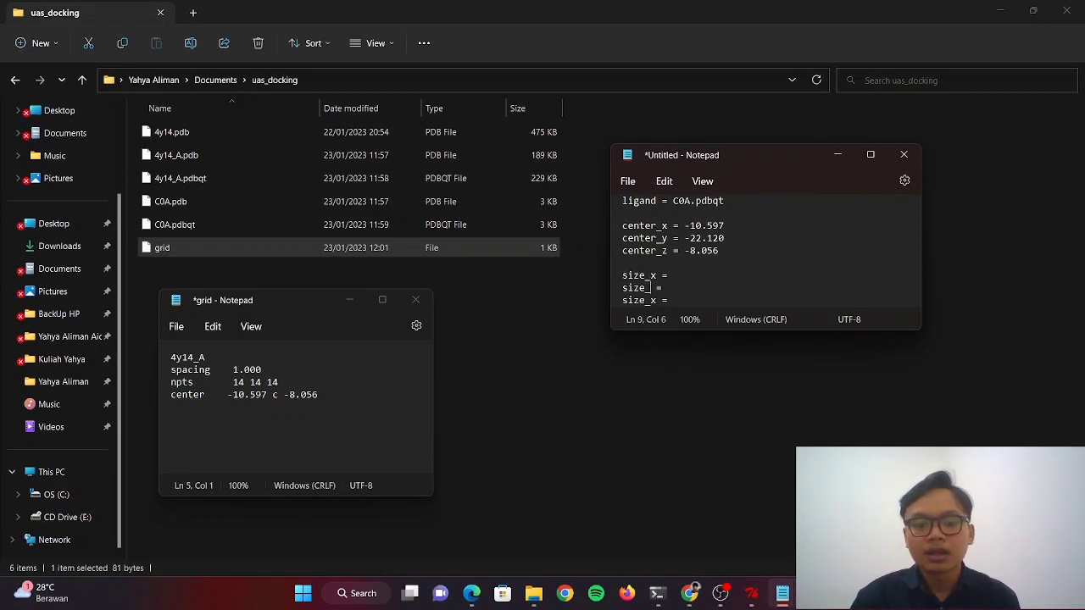
pyautogui.write('y')
pyautogui.press('Down')
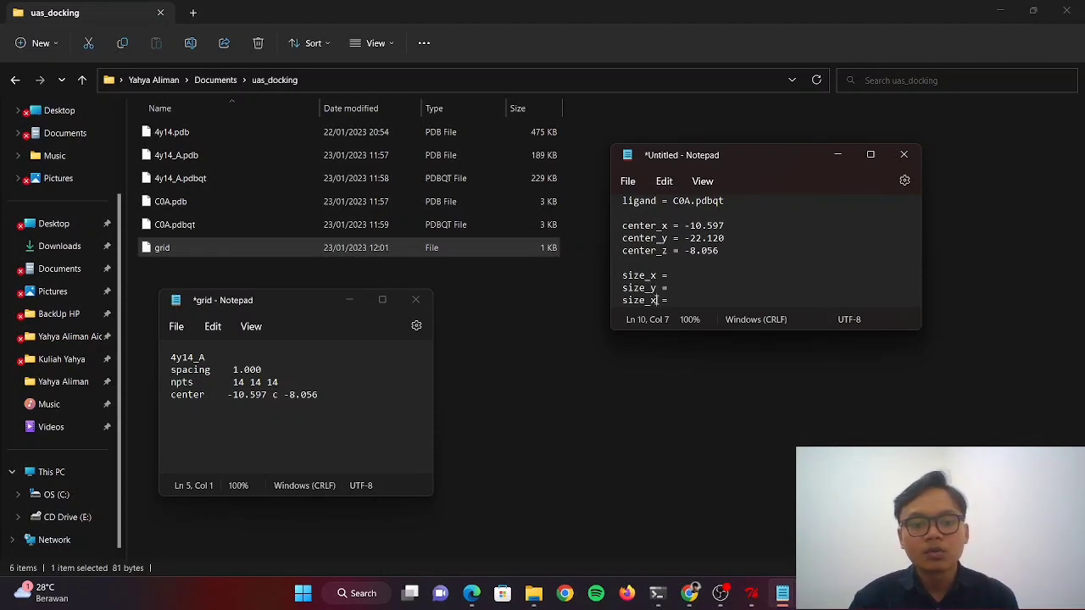
pyautogui.press('BackSpace')
pyautogui.write('z')
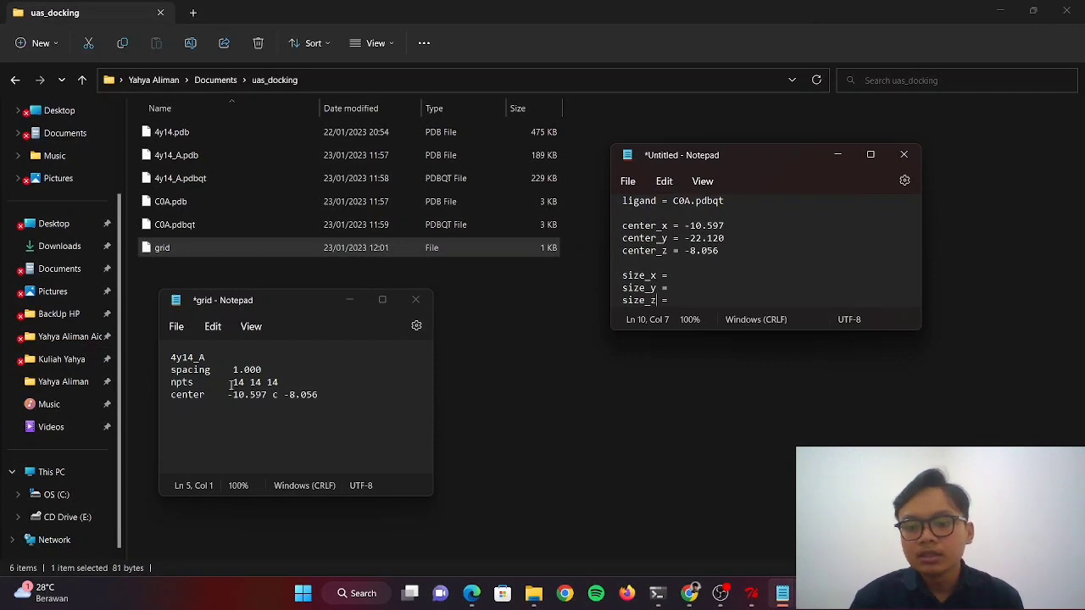
# Step: Set size_x, size_y and size_z to 14 each, following the npts values in the grid file
pyautogui.moveTo(233, 383); pyautogui.dragTo(280, 382)
pyautogui.click(679, 280)
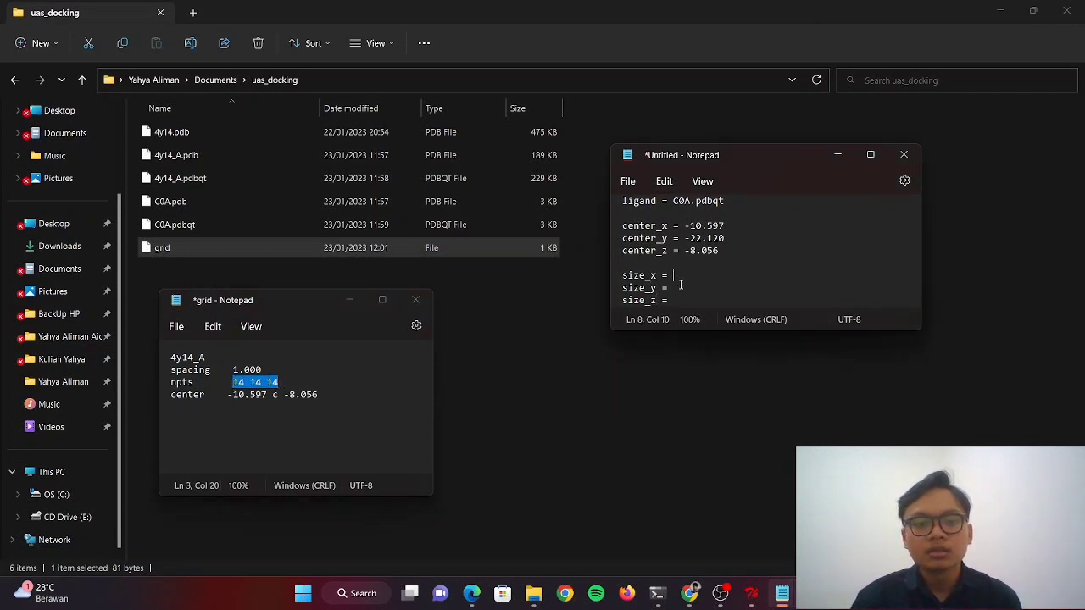
pyautogui.write('14')
pyautogui.click(689, 289)
pyautogui.write('14')
pyautogui.click(682, 301)
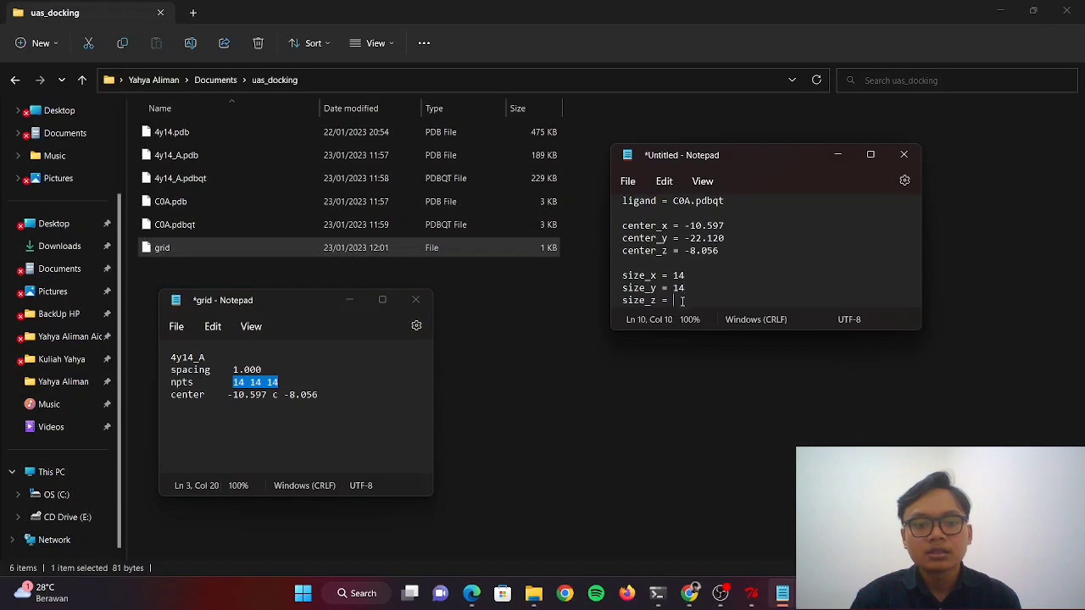
pyautogui.write('4')
pyautogui.press('BackSpace')
pyautogui.write('14')
# Step: Add a blank line below the size values followed by the line "log = log.txt"
pyautogui.press('Return')
pyautogui.press('Return')
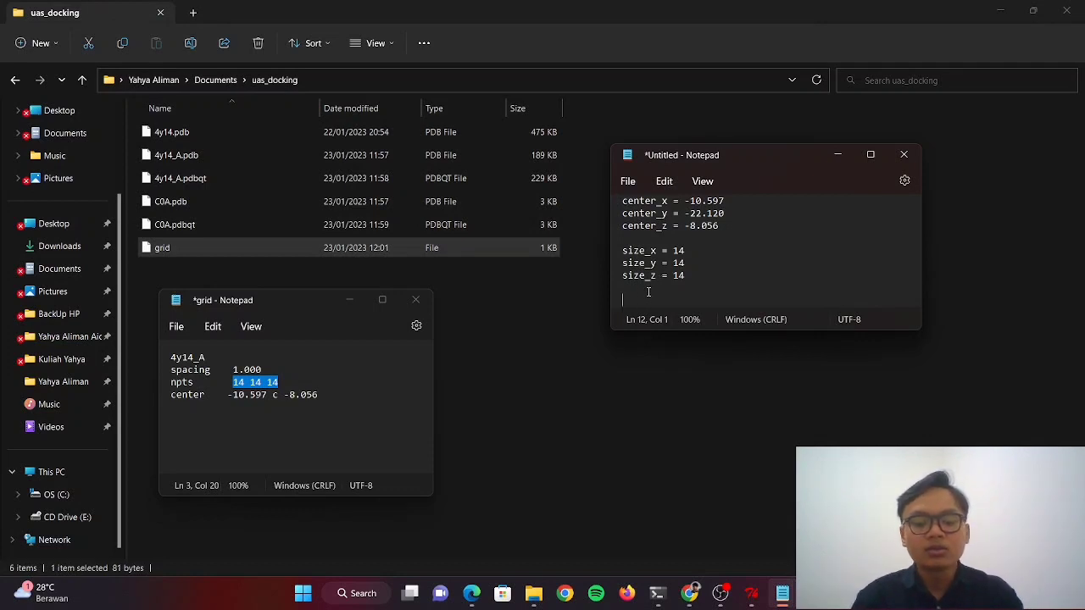
pyautogui.write('log = l')
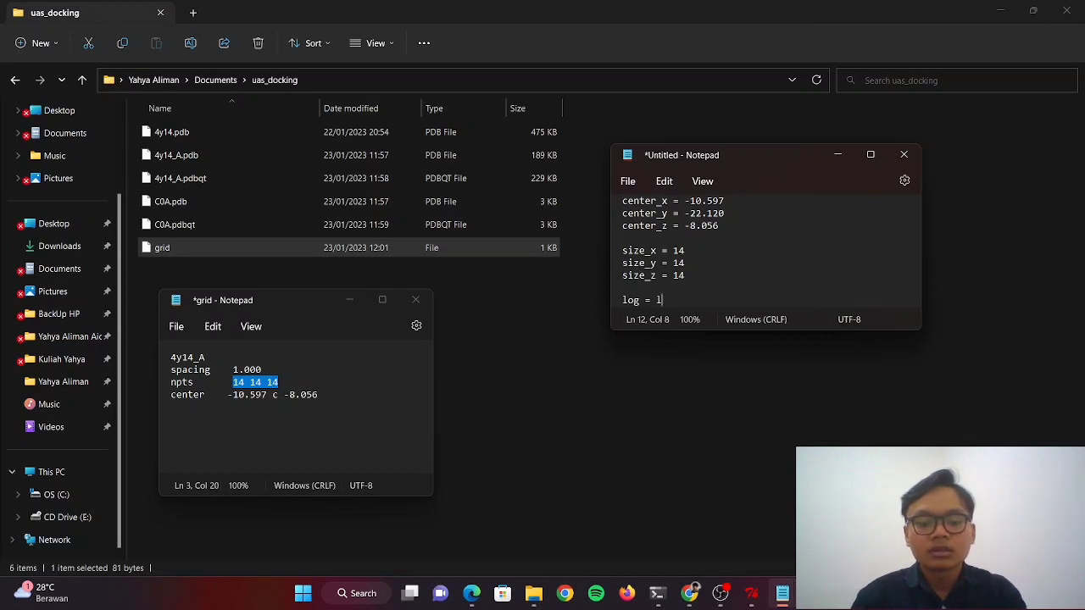
pyautogui.write('og.txt')
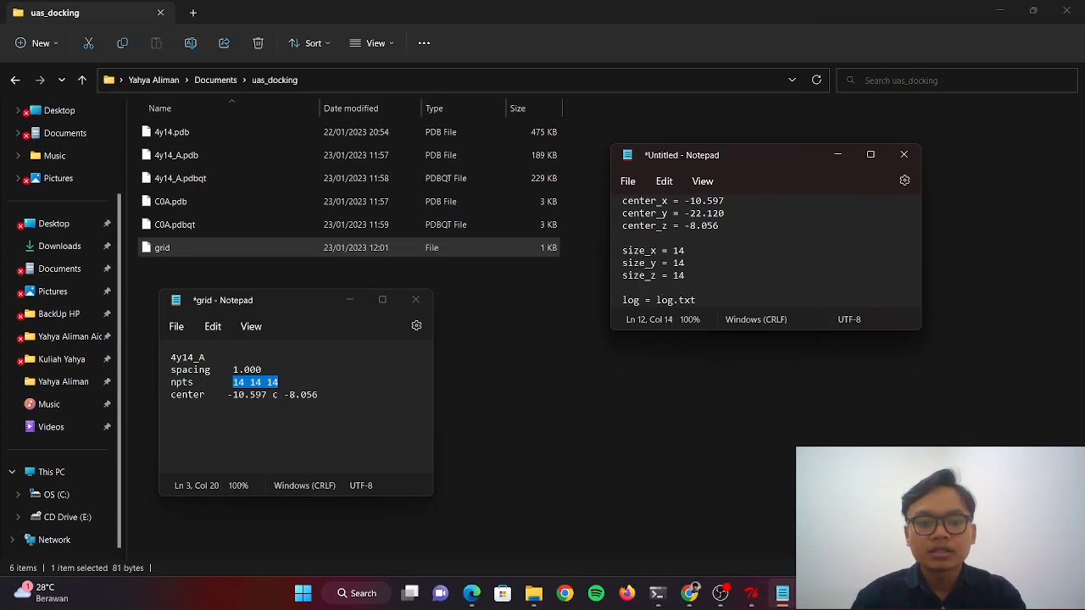
# Step: Add the line "num_modes = 10" below the log line
pyautogui.press('Return')
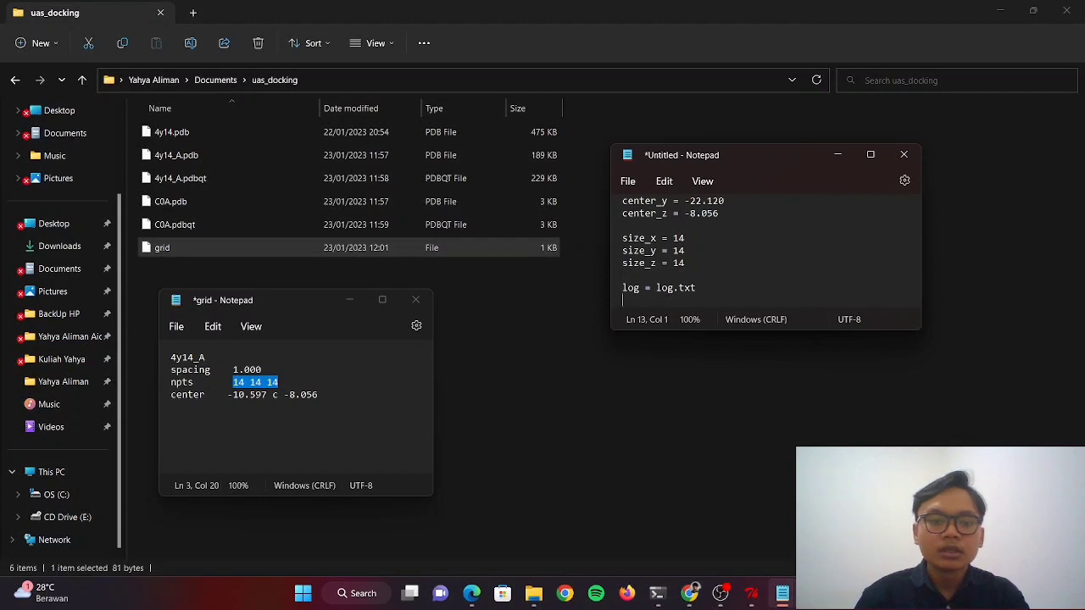
pyautogui.write('num')
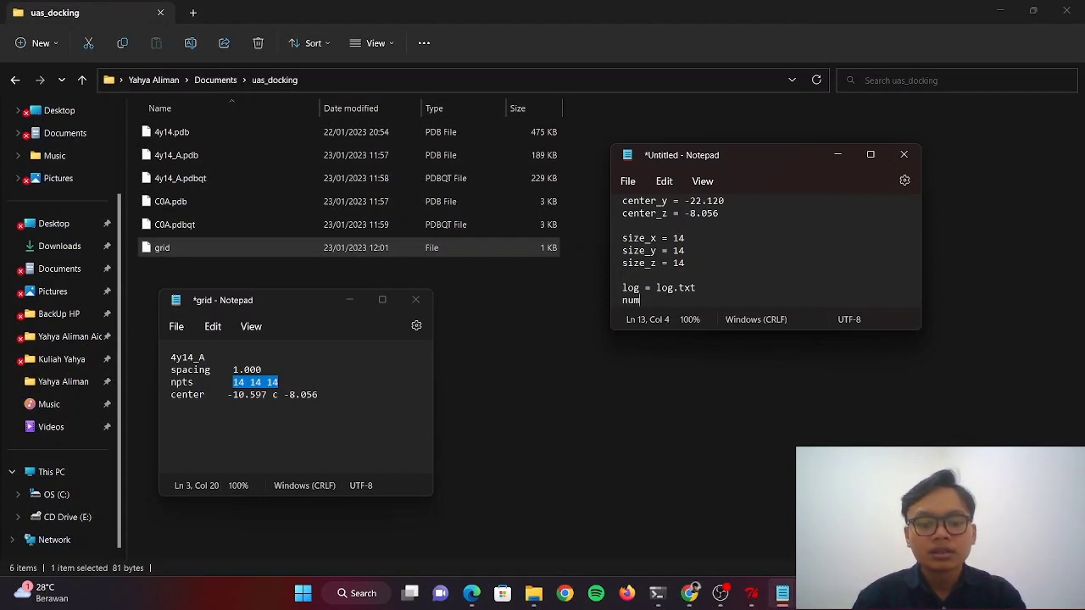
pyautogui.write('-_modes')
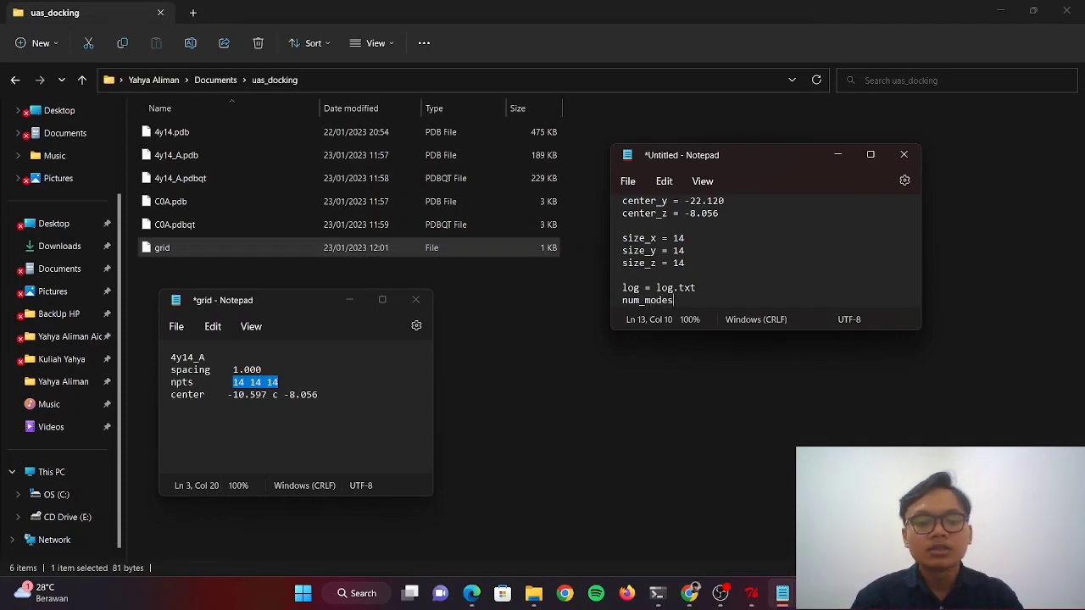
pyautogui.write('=')
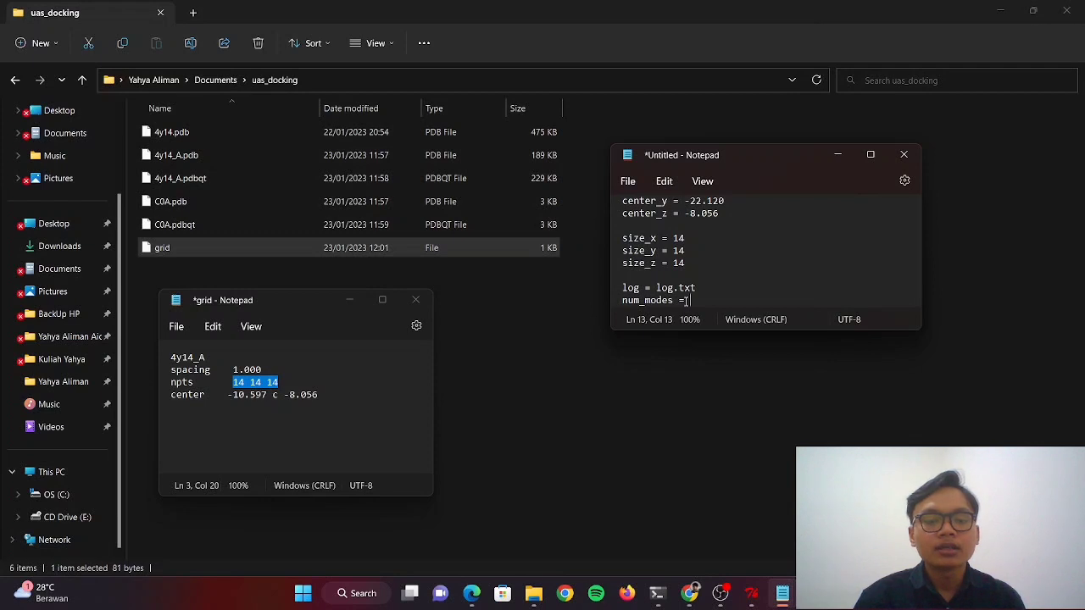
pyautogui.write('10')
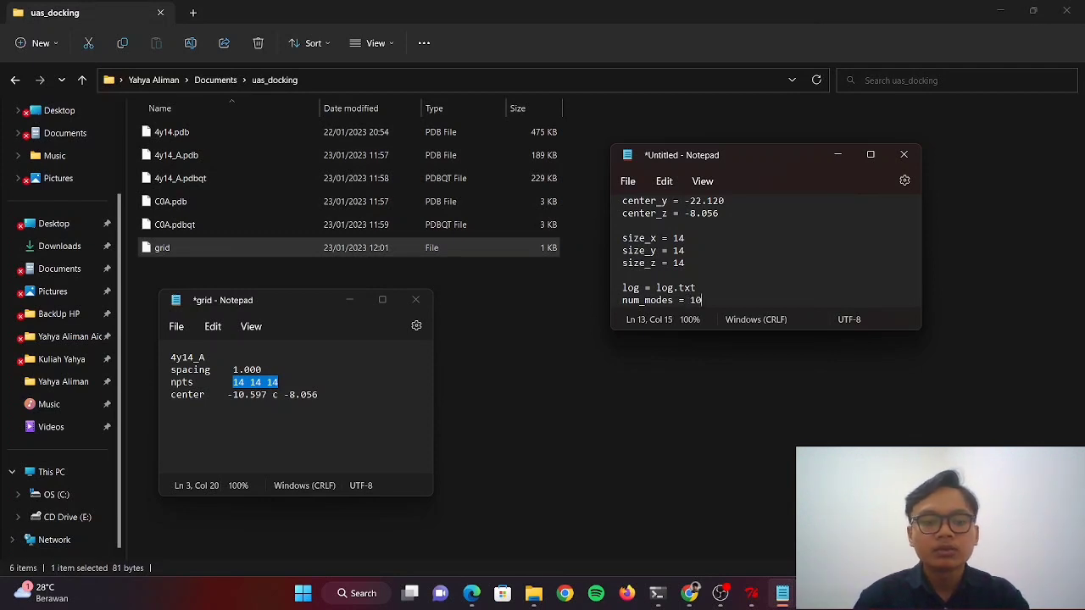
# Step: Add the line "exhaustiveness = 1" below the num_modes line
pyautogui.press('Return')
pyautogui.write('e')
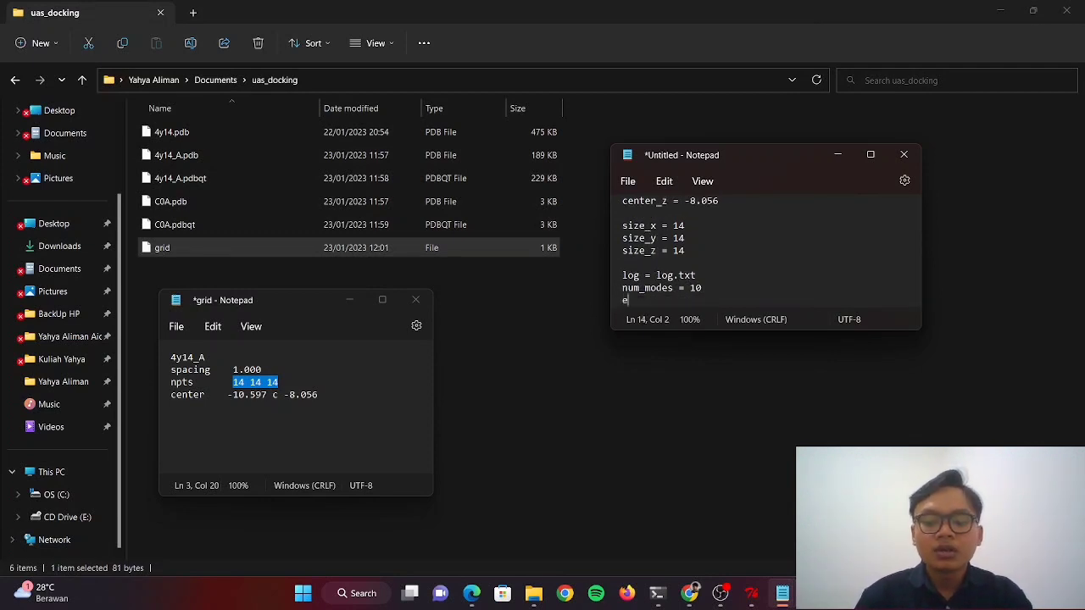
pyautogui.write('xhast')
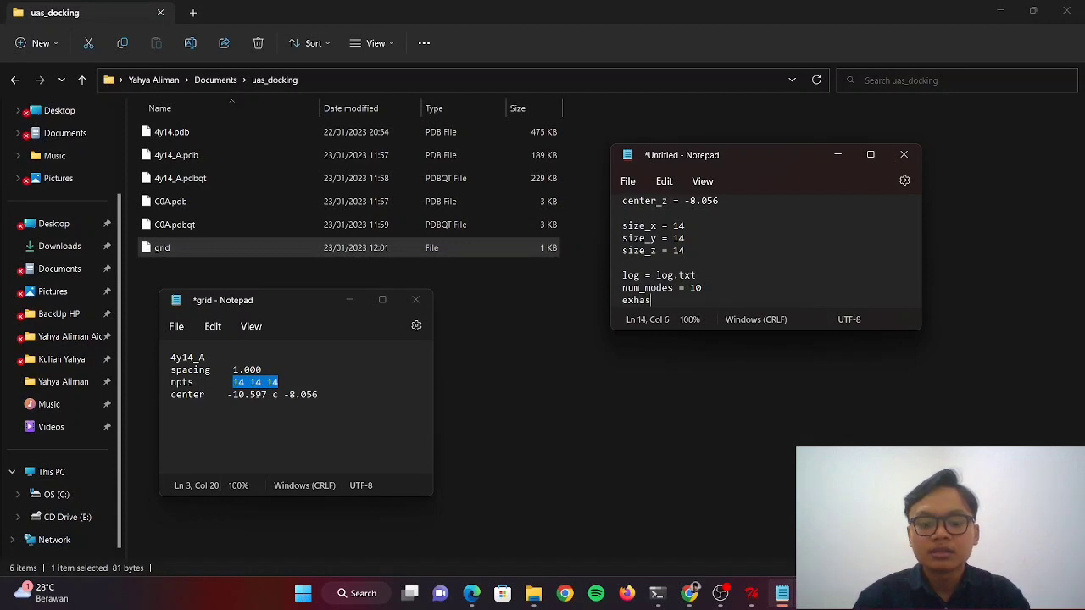
pyautogui.press('BackSpace')
pyautogui.press('BackSpace')
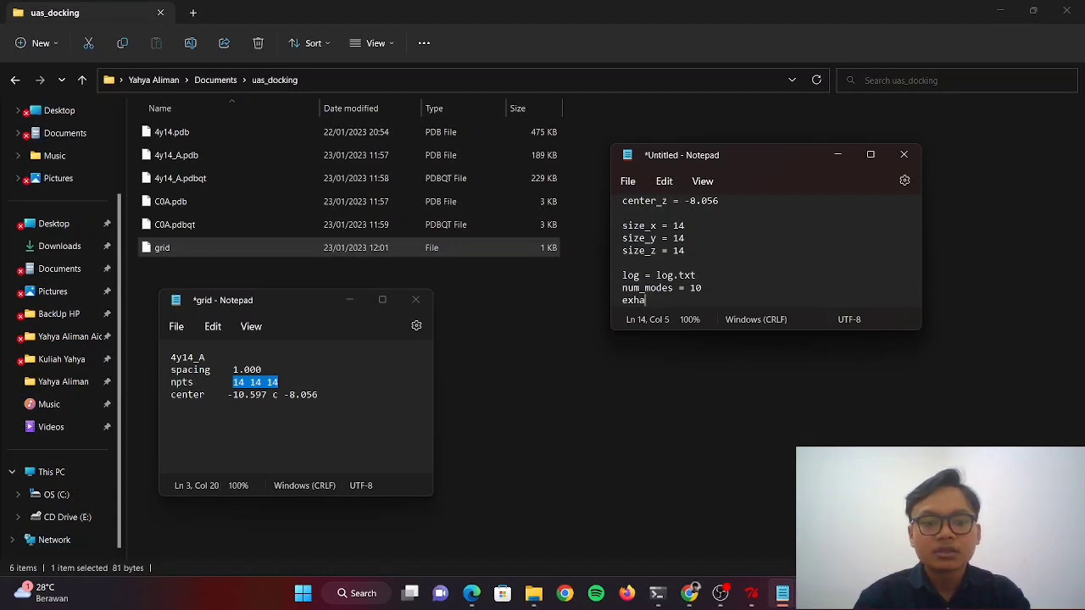
pyautogui.write('ust')
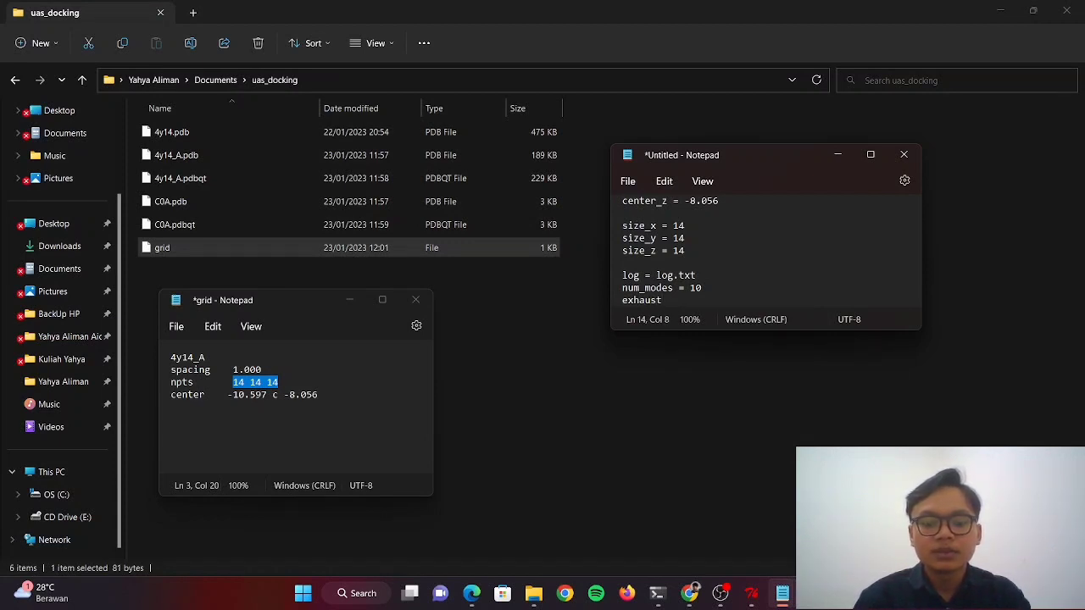
pyautogui.write('iveness')
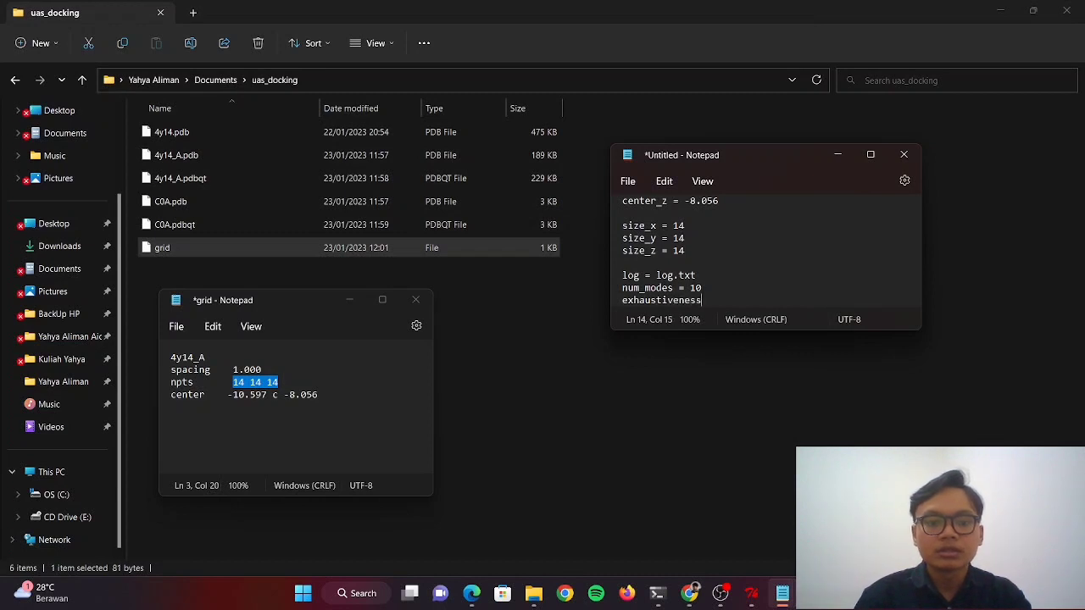
pyautogui.write(' = 1')
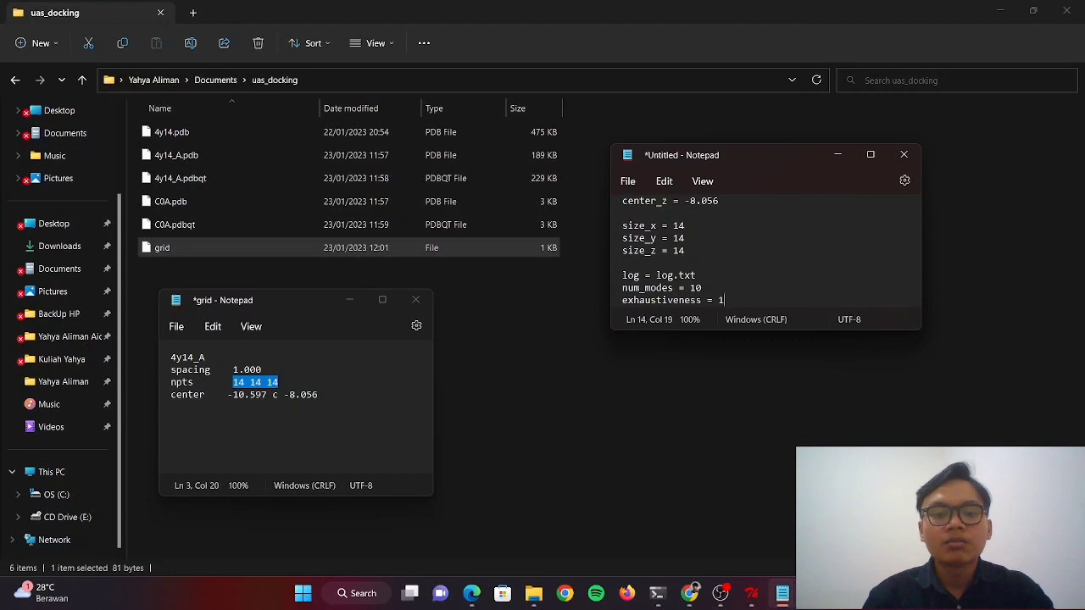
# Step: Complete the exhaustiveness value as 16 and enlarge the configuration text window to show more lines
pyautogui.write('6')
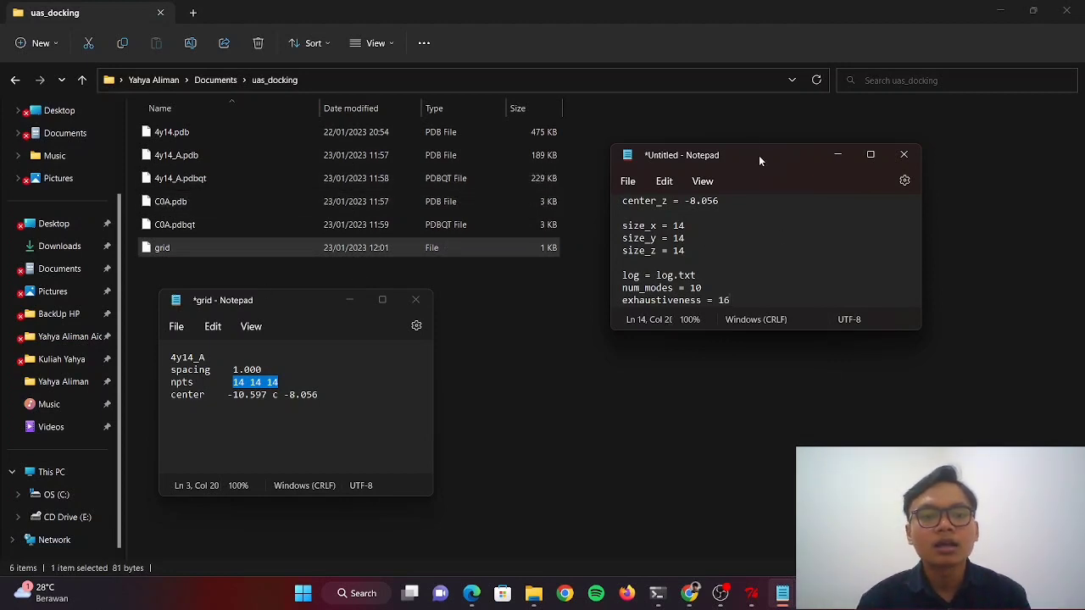
pyautogui.moveTo(759, 155); pyautogui.dragTo(753, 129)
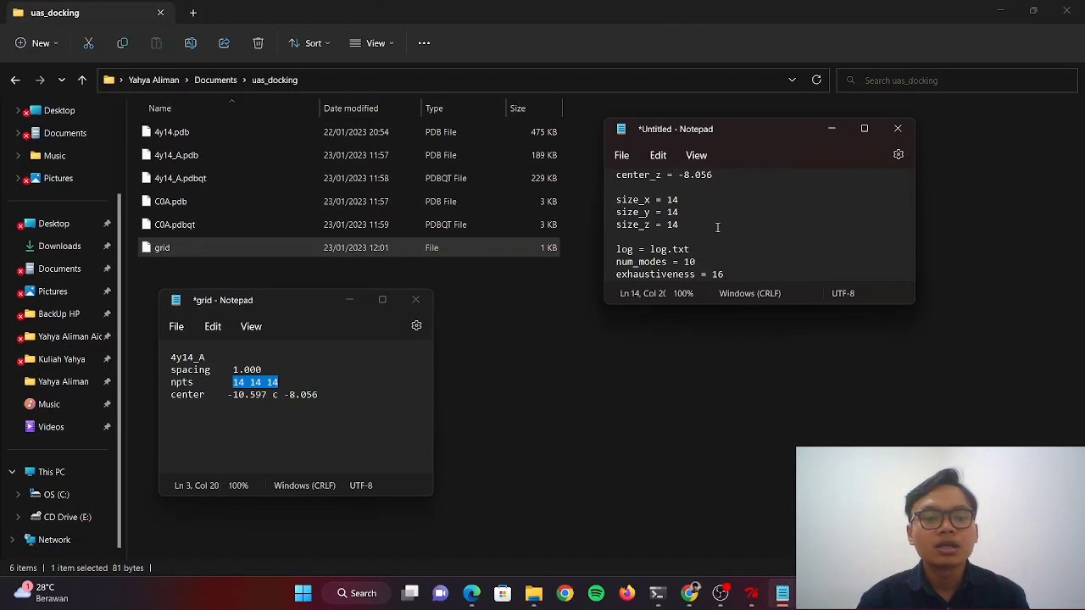
pyautogui.moveTo(743, 305); pyautogui.dragTo(743, 332)
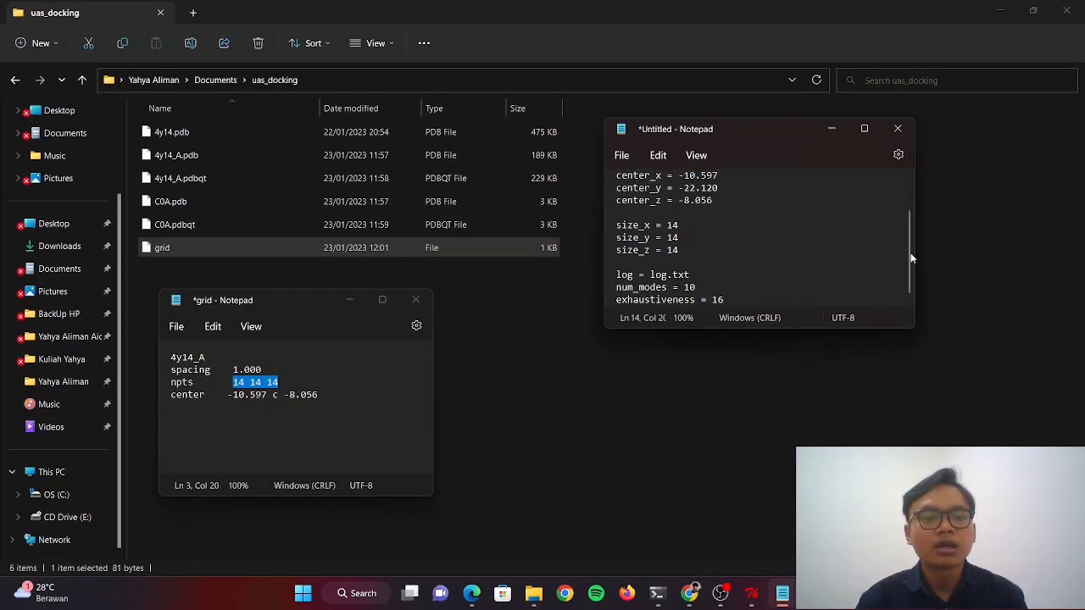
# Step: Save the configuration as a text document named conf in the uas_docking folder and review its lines
pyautogui.click(624, 157)
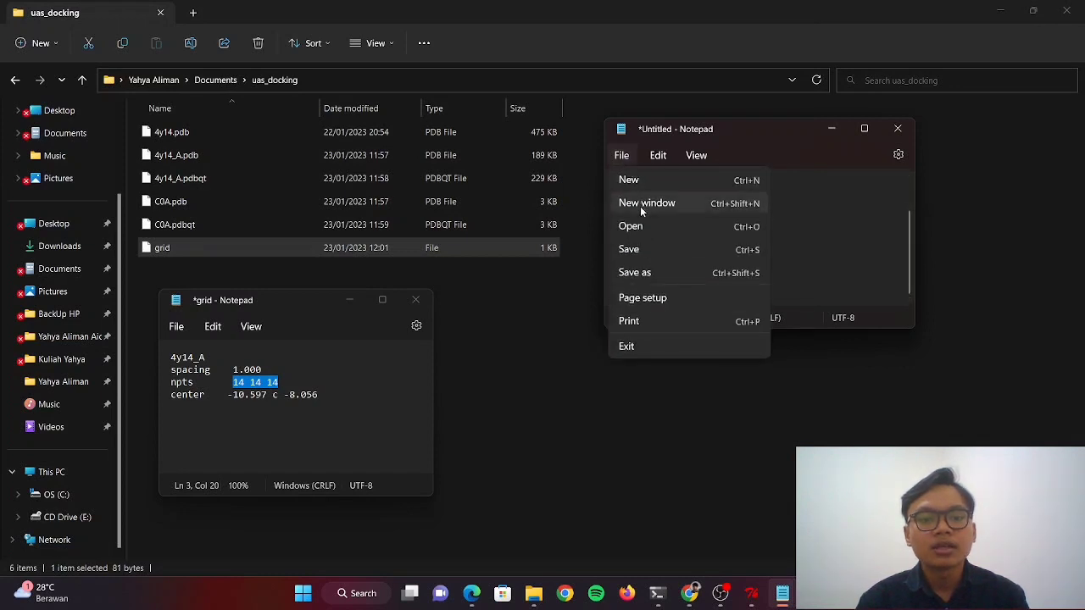
pyautogui.click(652, 272)
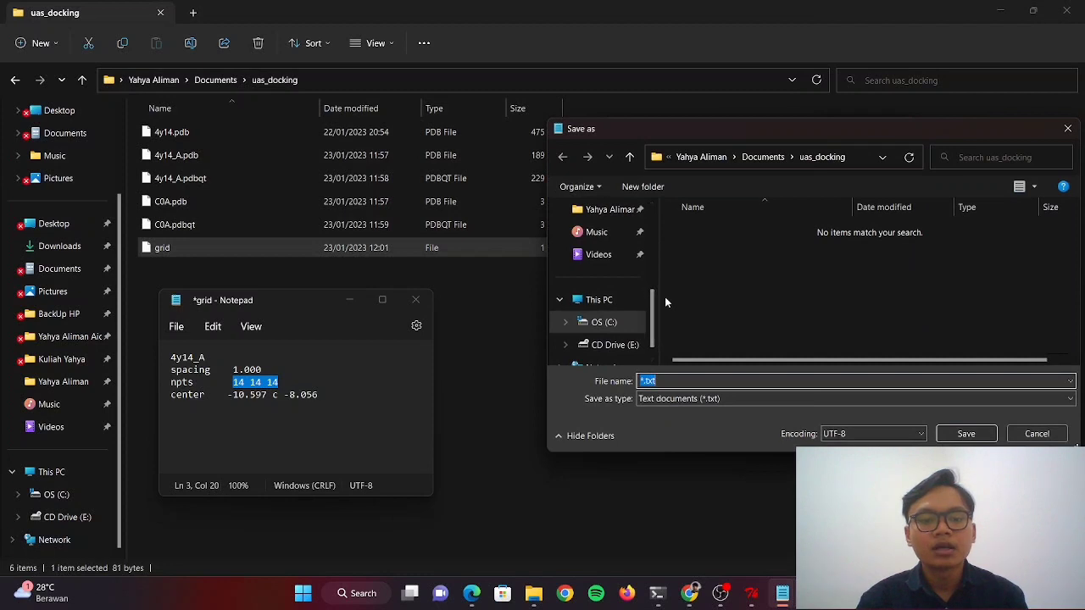
pyautogui.write('conf')
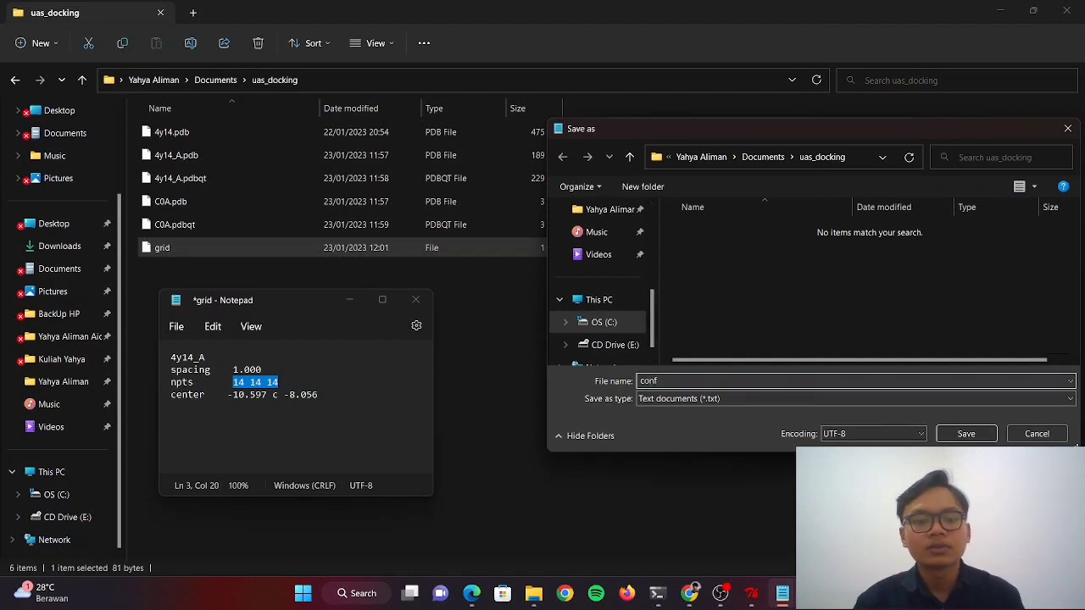
pyautogui.click(967, 433)
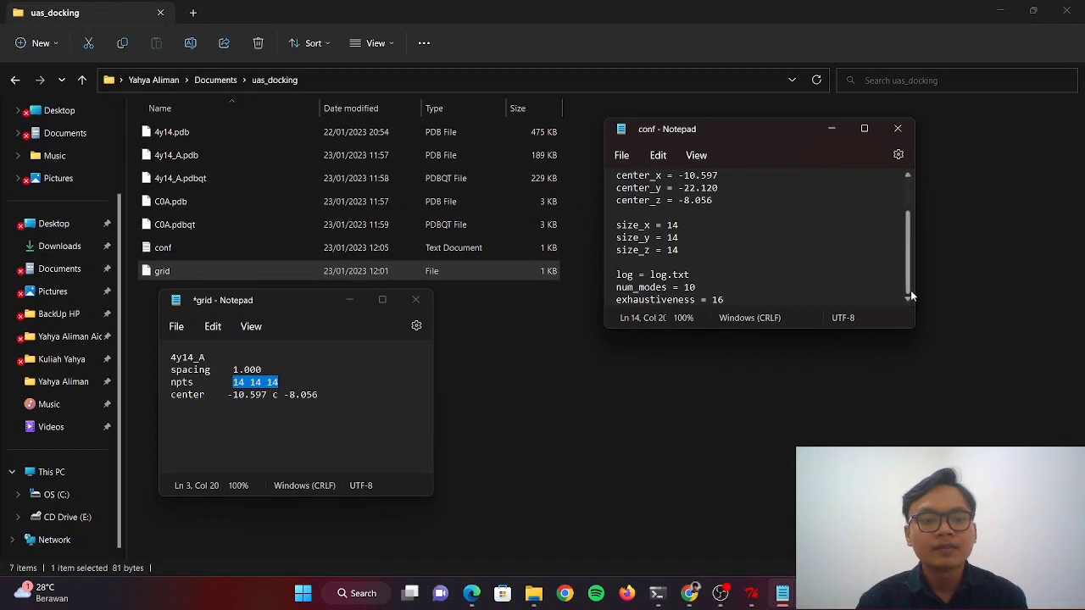
pyautogui.moveTo(909, 263); pyautogui.dragTo(910, 196)
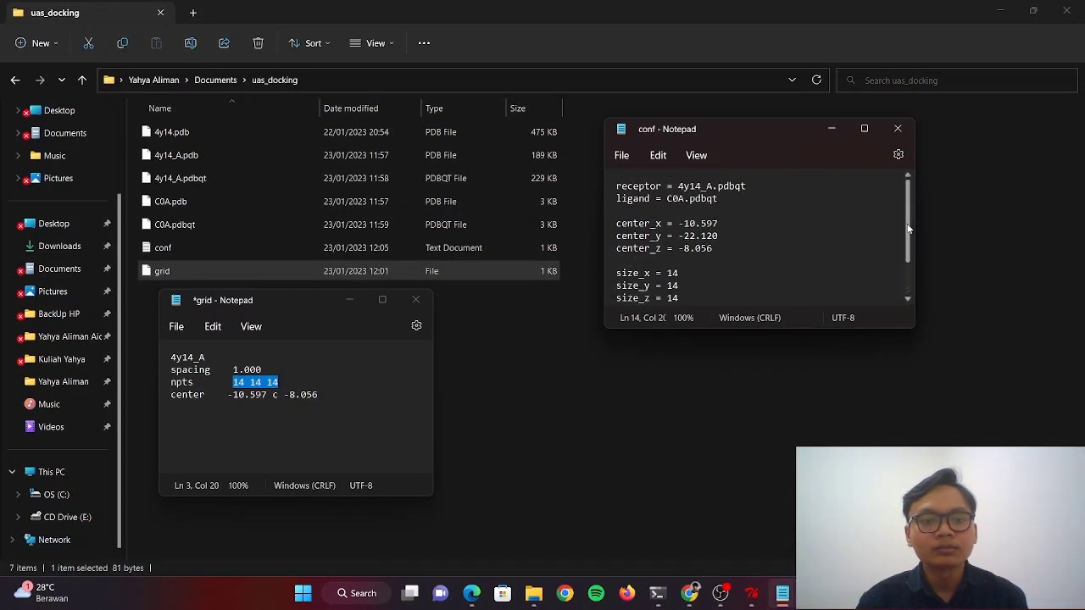
pyautogui.moveTo(909, 229); pyautogui.dragTo(905, 297)
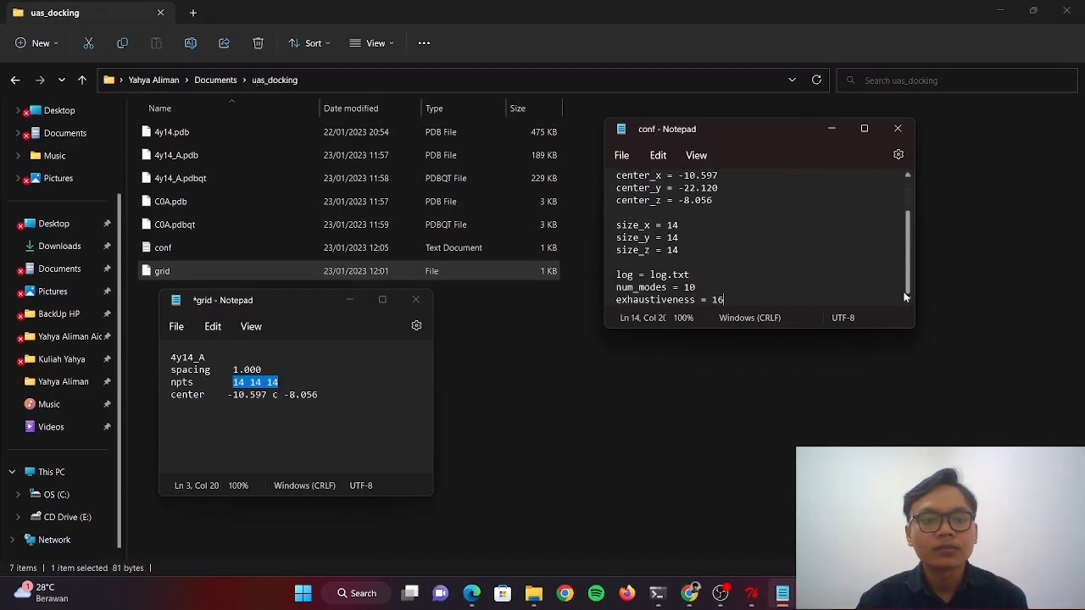
# Step: Close the conf file and close the grid file without saving its changes
pyautogui.click(889, 134)
pyautogui.click(419, 303)
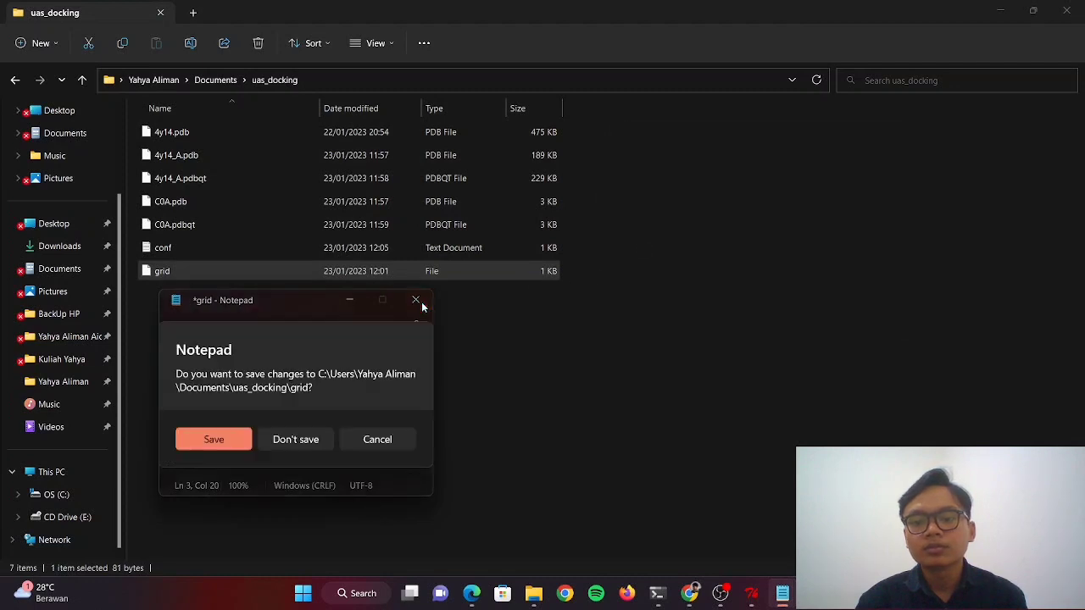
pyautogui.click(302, 442)
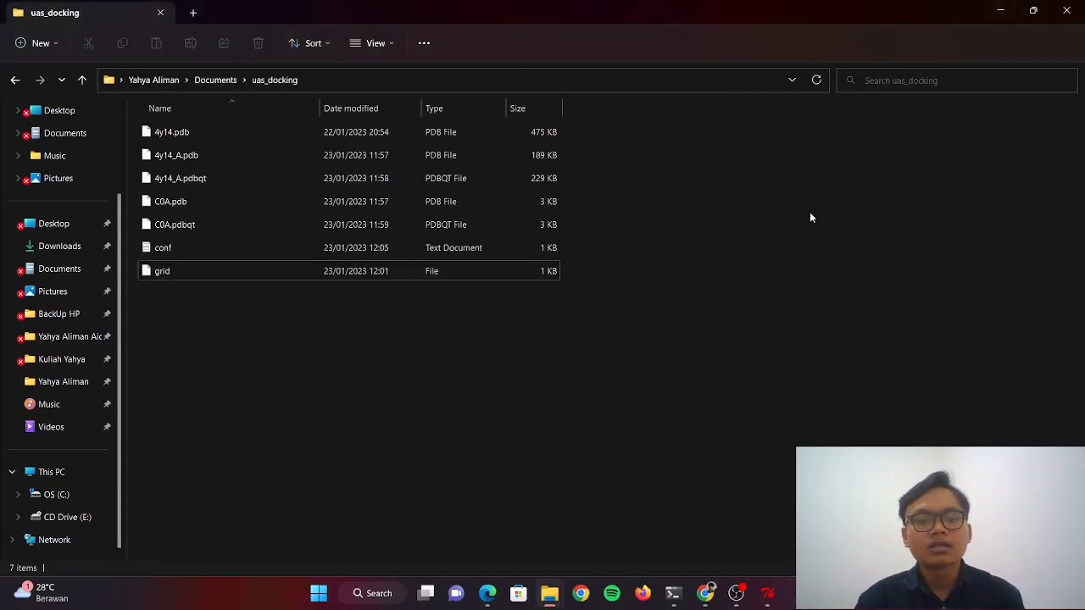
# Step: Open Command Prompt and run vina.exe without arguments to display its usage options
pyautogui.click(396, 599)
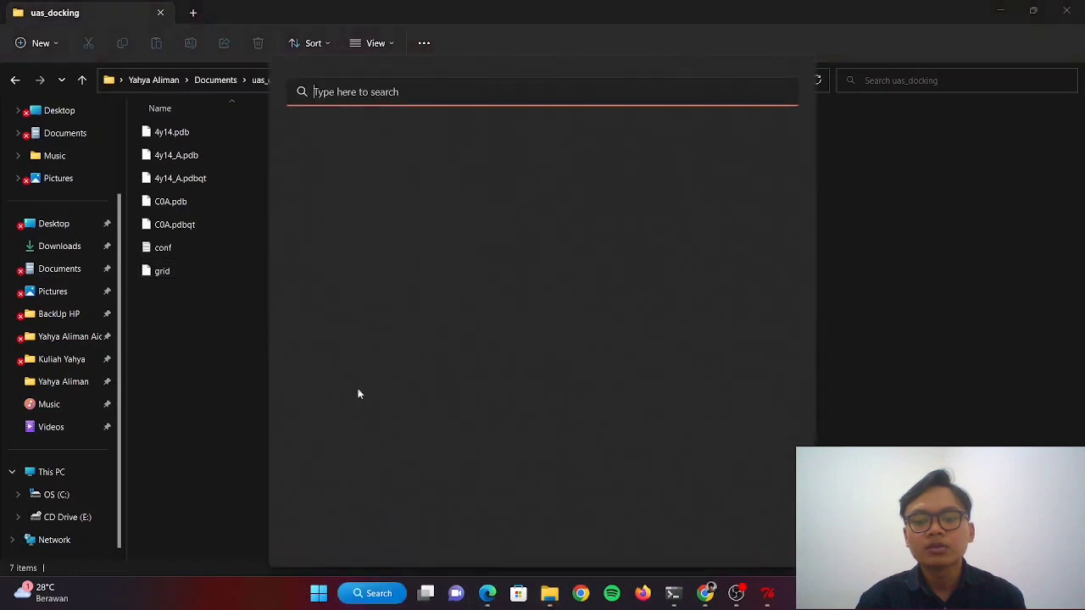
pyautogui.click(349, 296)
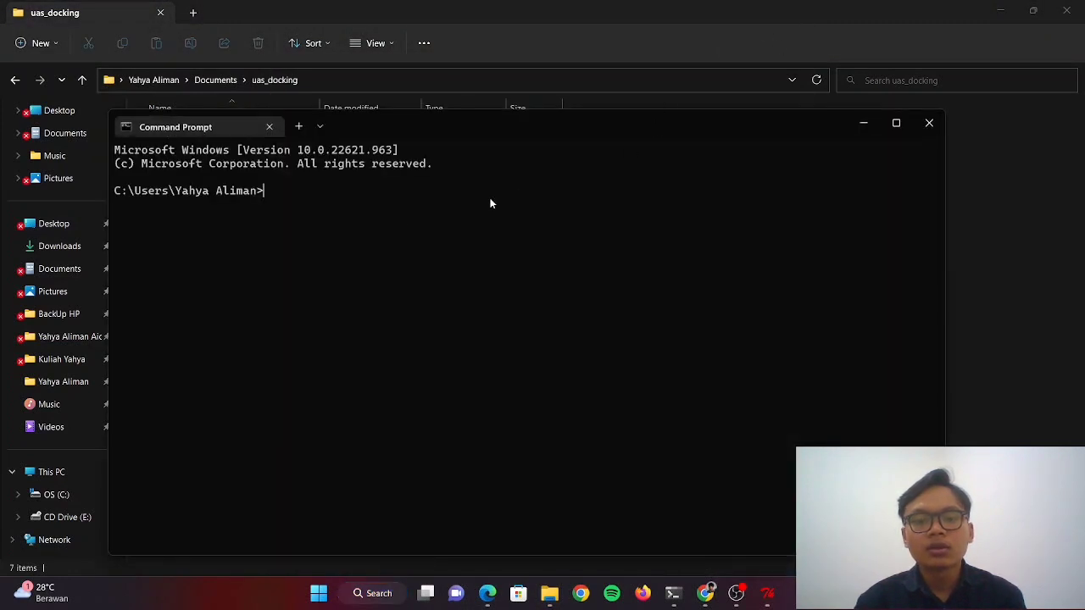
pyautogui.write('vina.exe')
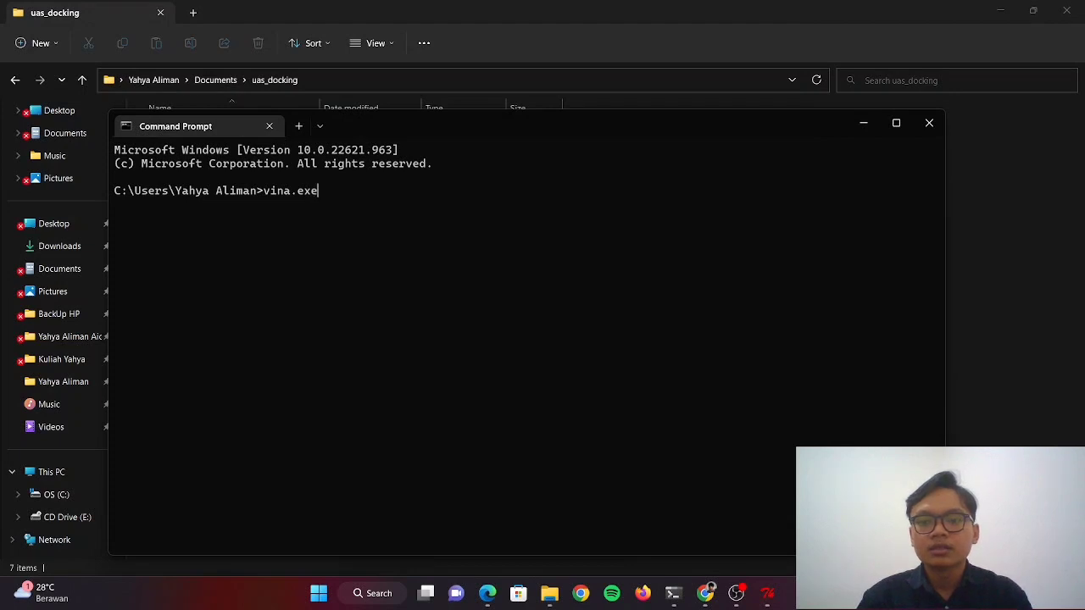
pyautogui.press('Return')
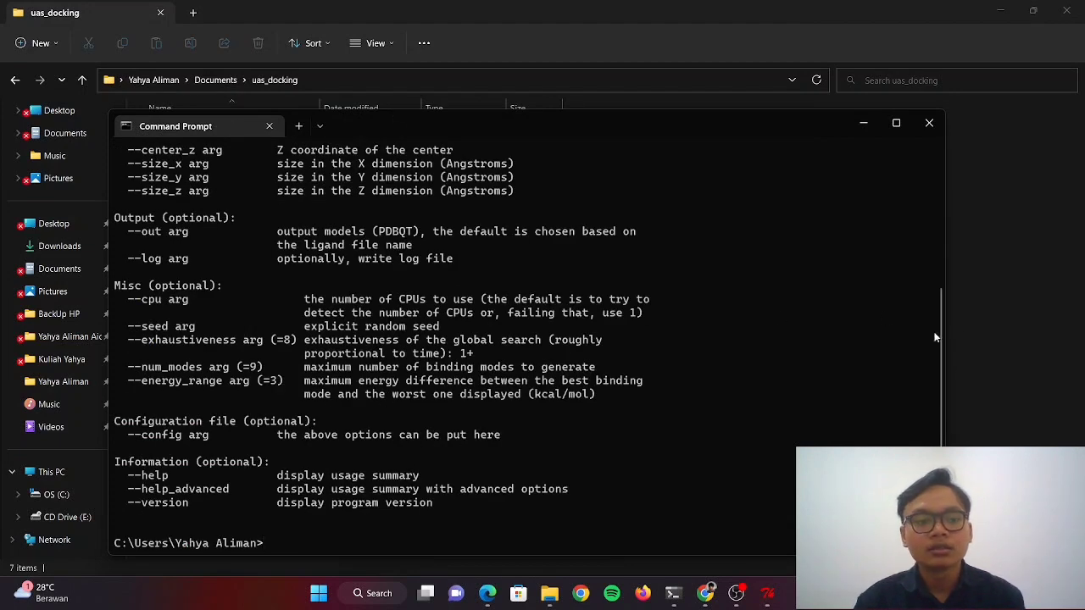
pyautogui.moveTo(941, 333); pyautogui.dragTo(941, 453)
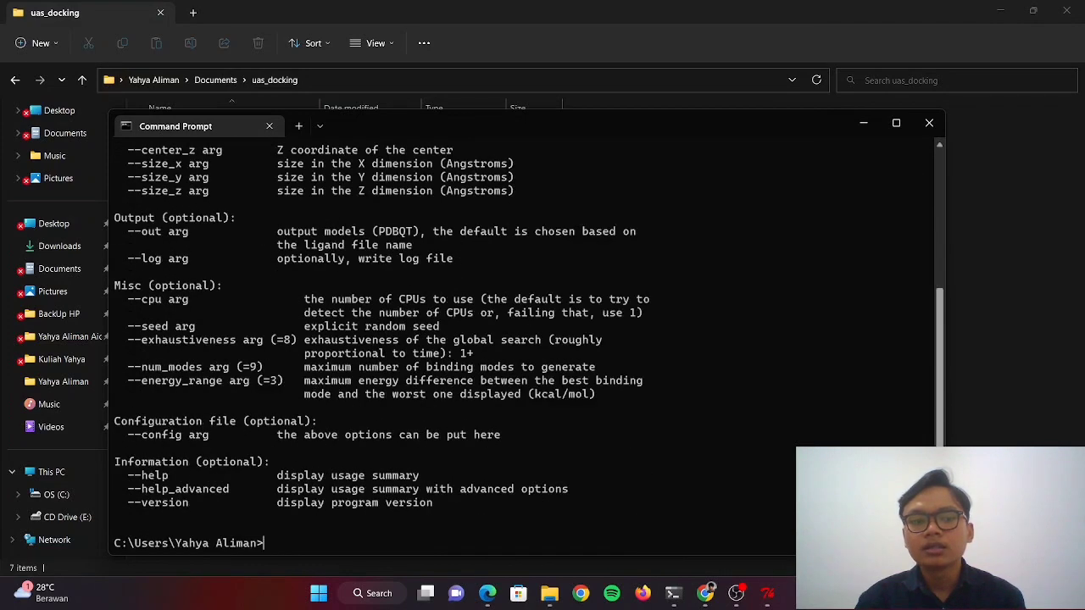
# Step: Change the Command Prompt directory to the uas_docking folder with its path copied from File Explorer, and list the contents with dir
pyautogui.write('cd')
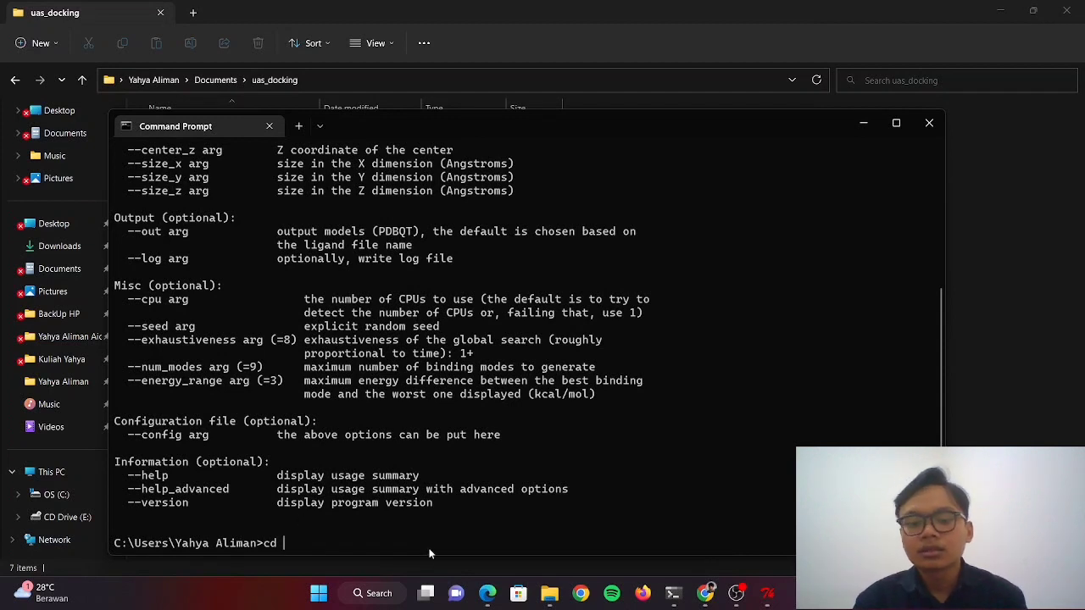
pyautogui.moveTo(549, 594)
pyautogui.click(627, 517)
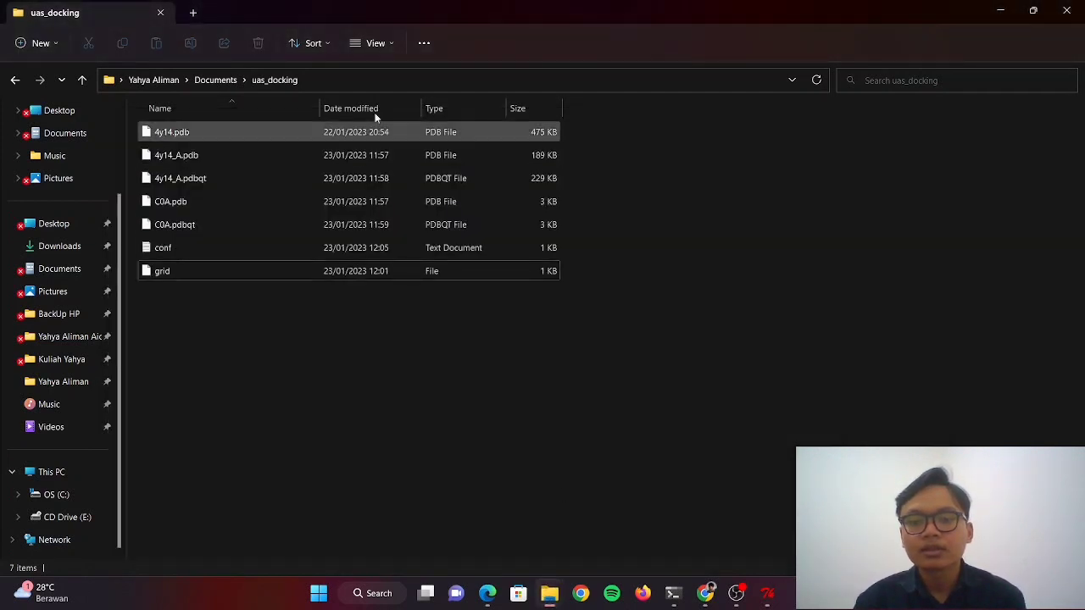
pyautogui.click(308, 81)
pyautogui.hotkey('ctrl', 'c')
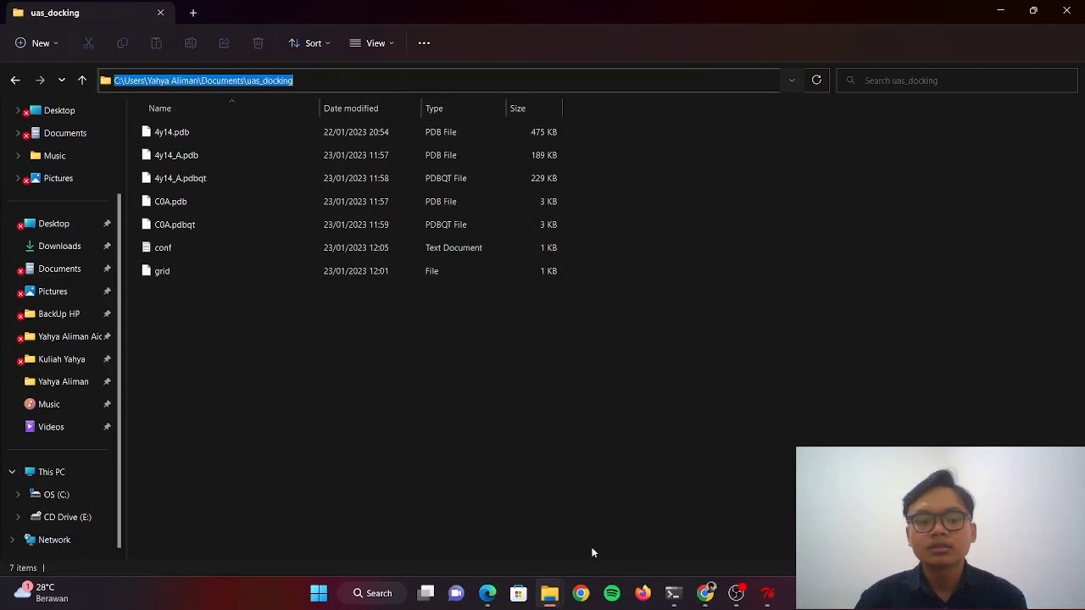
pyautogui.click(674, 593)
pyautogui.click(664, 478)
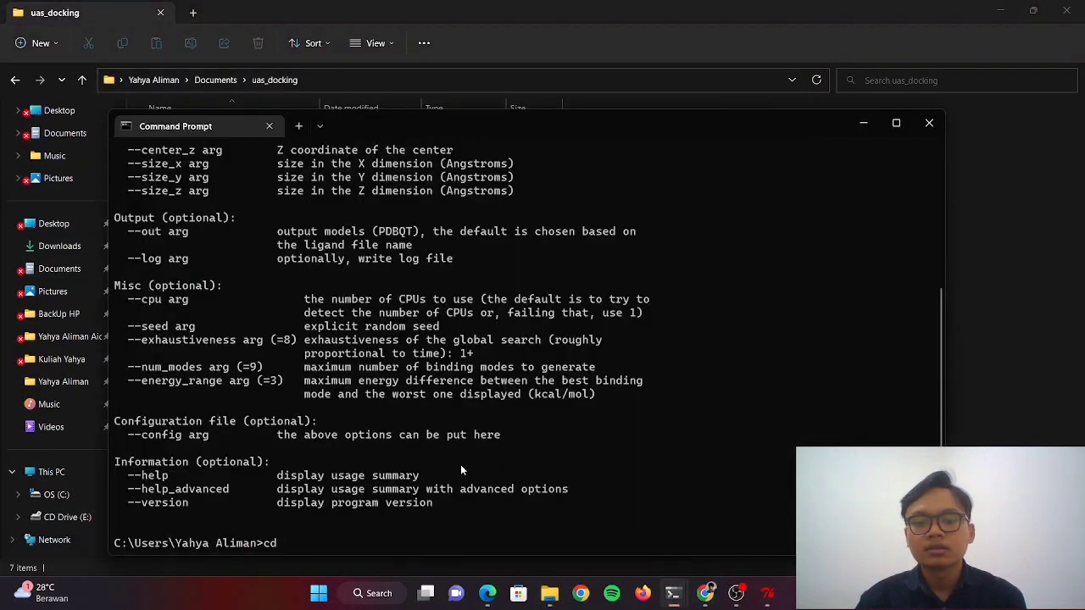
pyautogui.hotkey('ctrl', 'v')
pyautogui.press('Return')
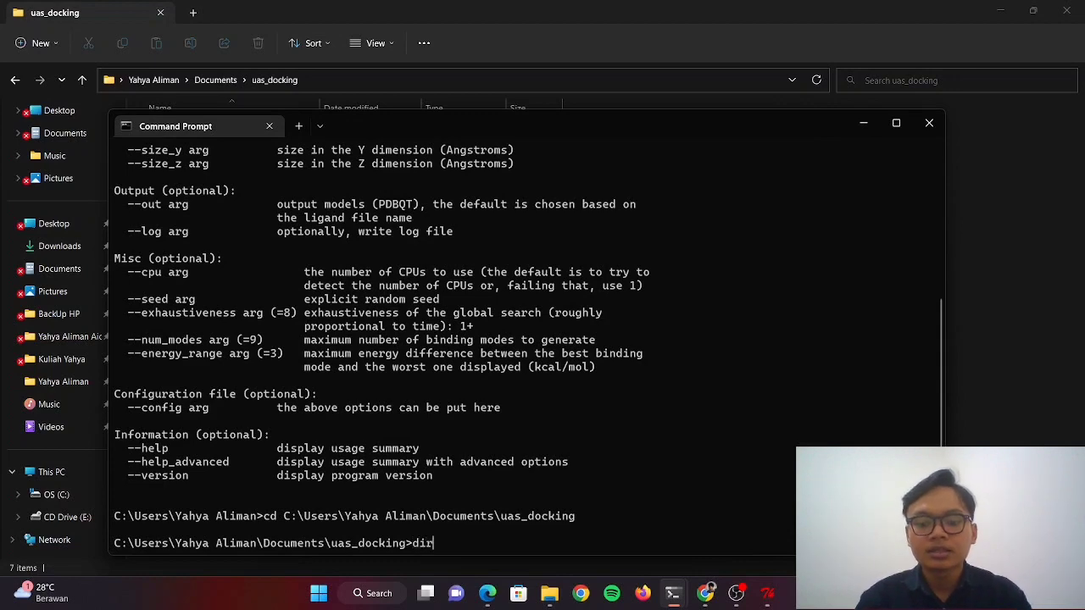
pyautogui.write('dir')
pyautogui.press('Return')
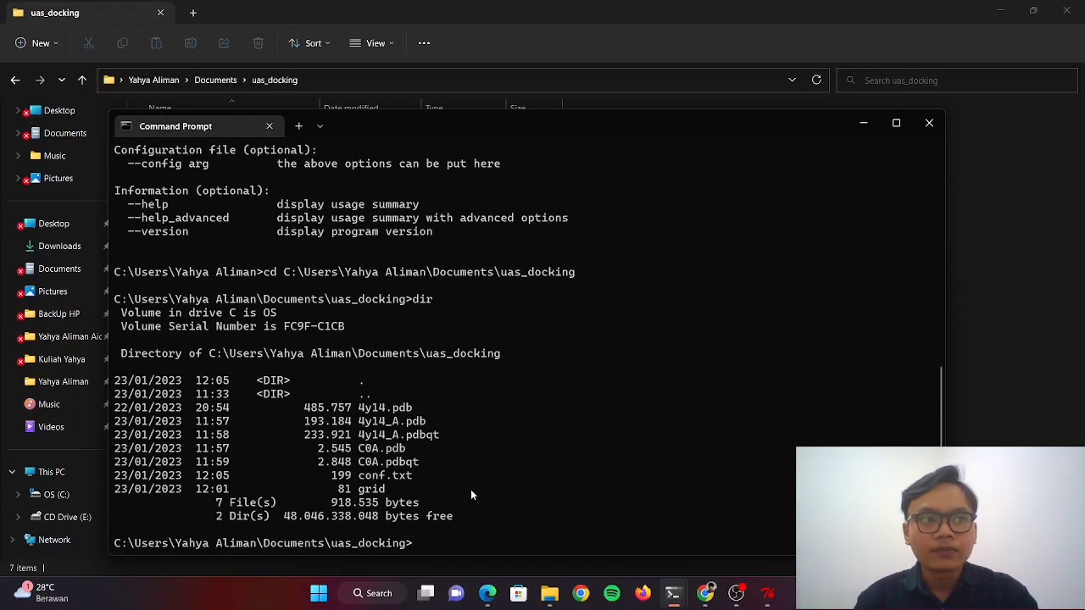
# Step: Start the docking run with the command "vina.exe --config conf.txt --cpu 4"
pyautogui.write('vina.exe --config')
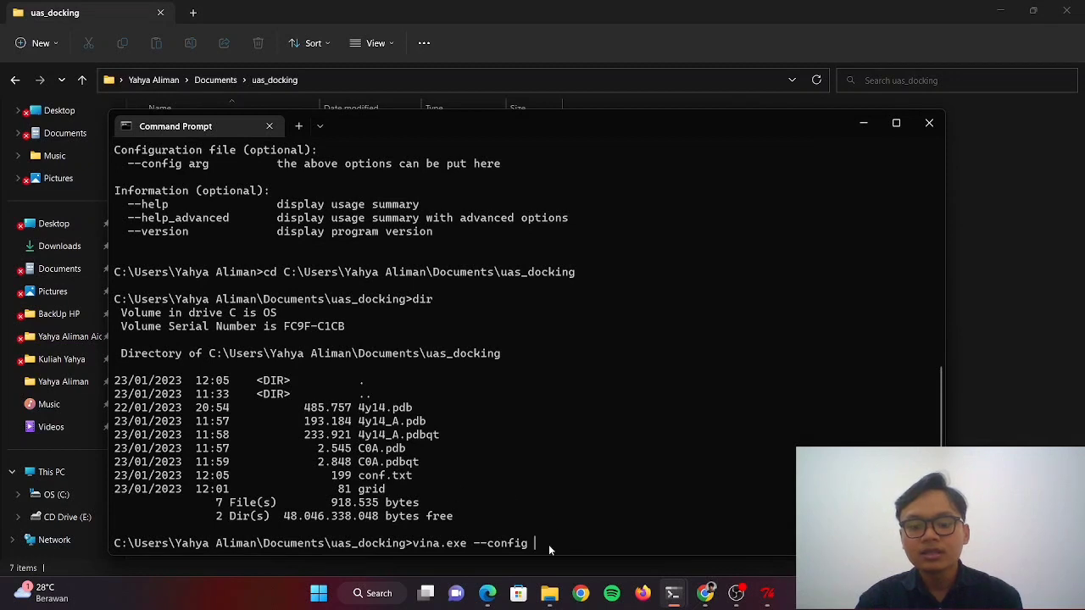
pyautogui.write('conf.txt')
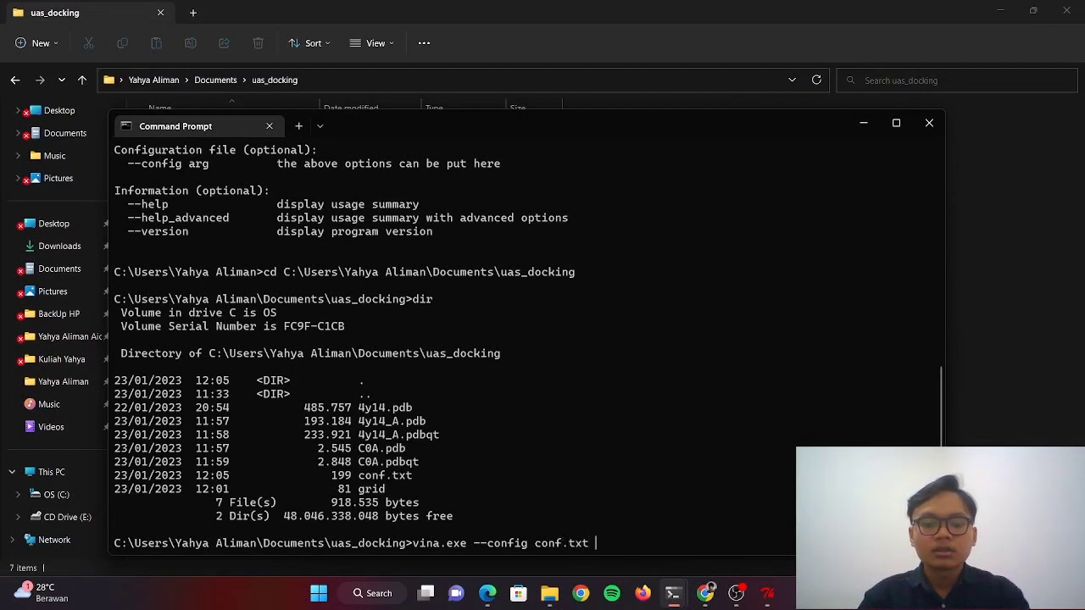
pyautogui.write(' --cpu 4')
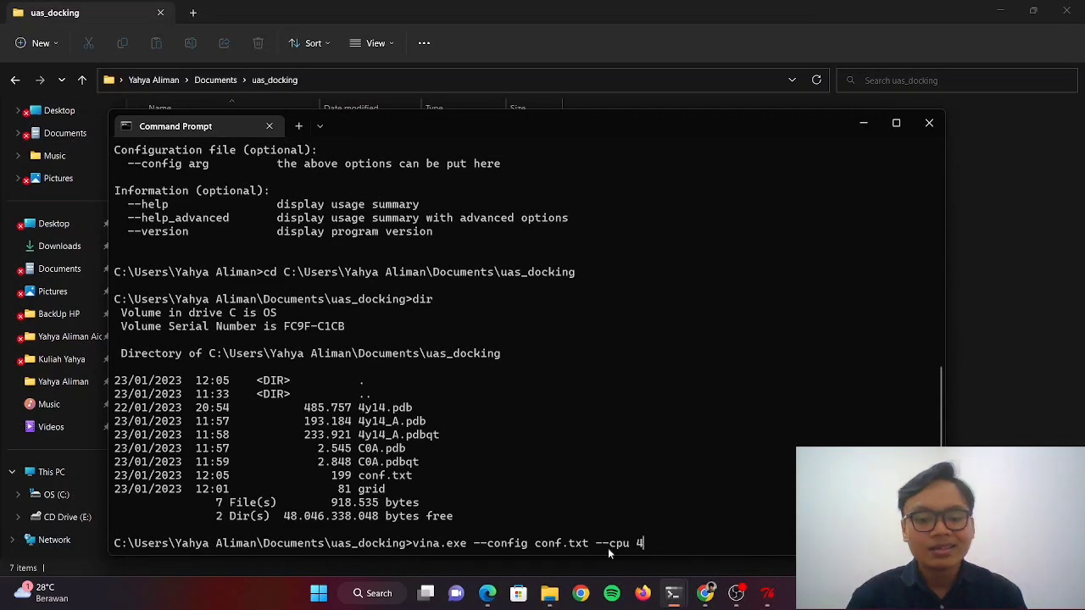
pyautogui.press('Return')
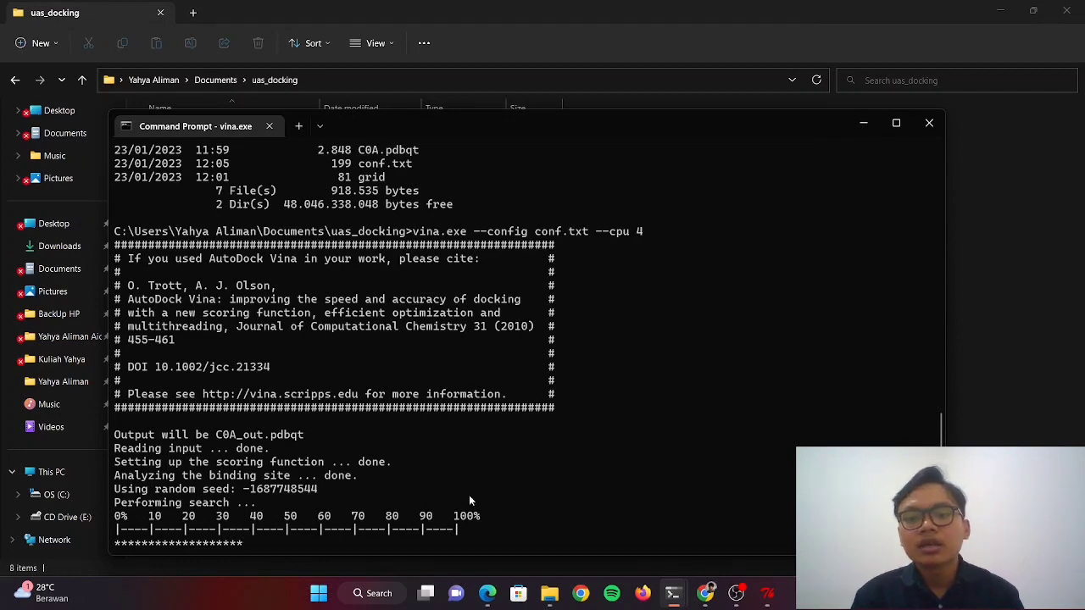
pyautogui.moveTo(942, 439)
pyautogui.mouseDown()
pyautogui.moveTo(942, 194)
pyautogui.moveTo(943, 450)
pyautogui.mouseUp()
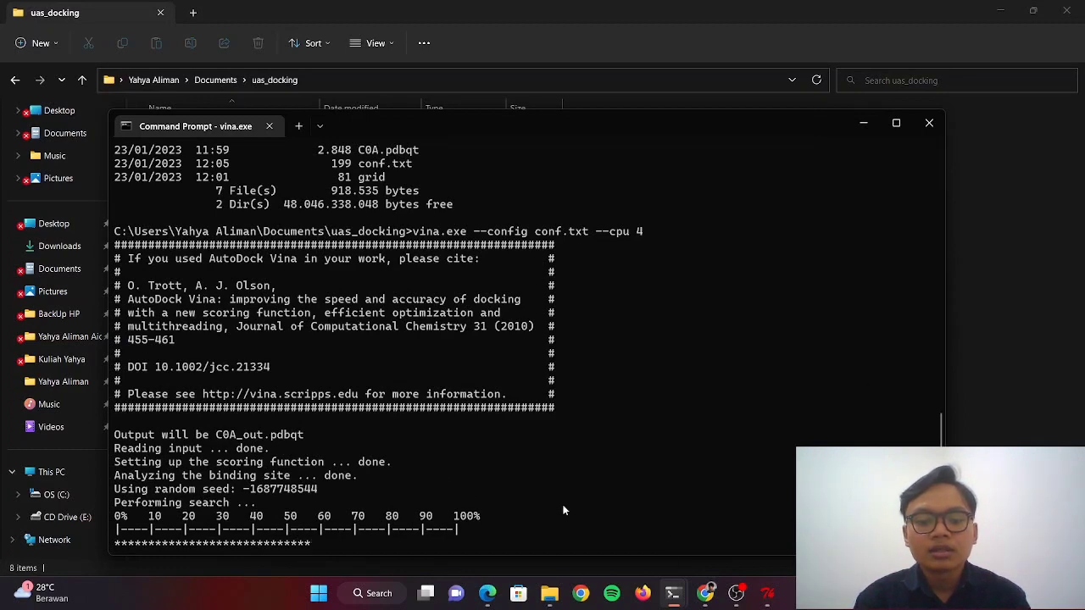
# Step: Launch PyMOLWin from the PyMOL2 folder, dismiss the activation dialog and maximize the PyMOL window
pyautogui.moveTo(551, 600)
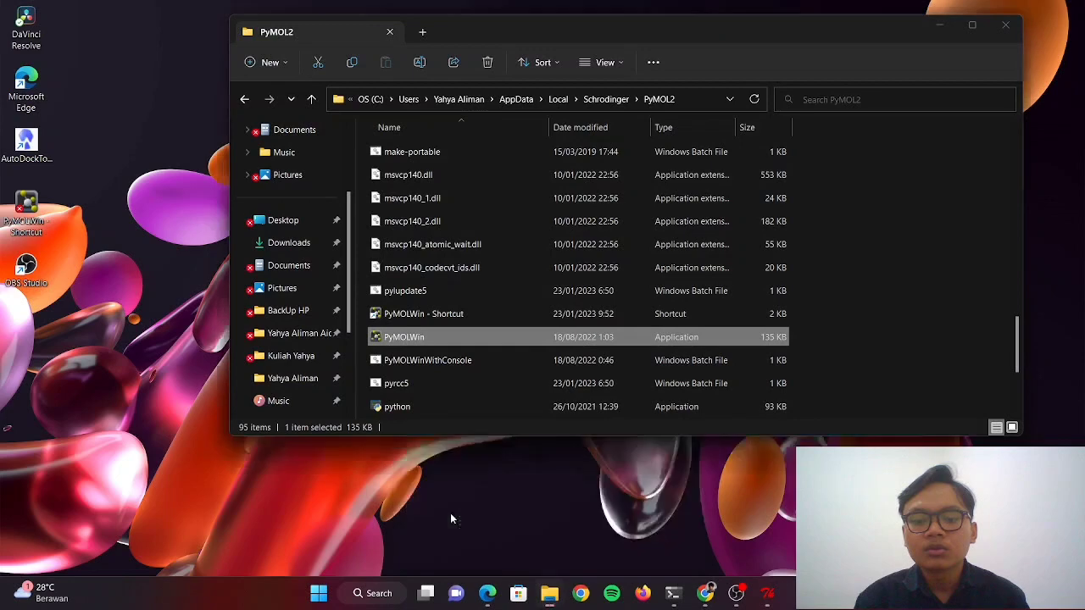
pyautogui.click(450, 513)
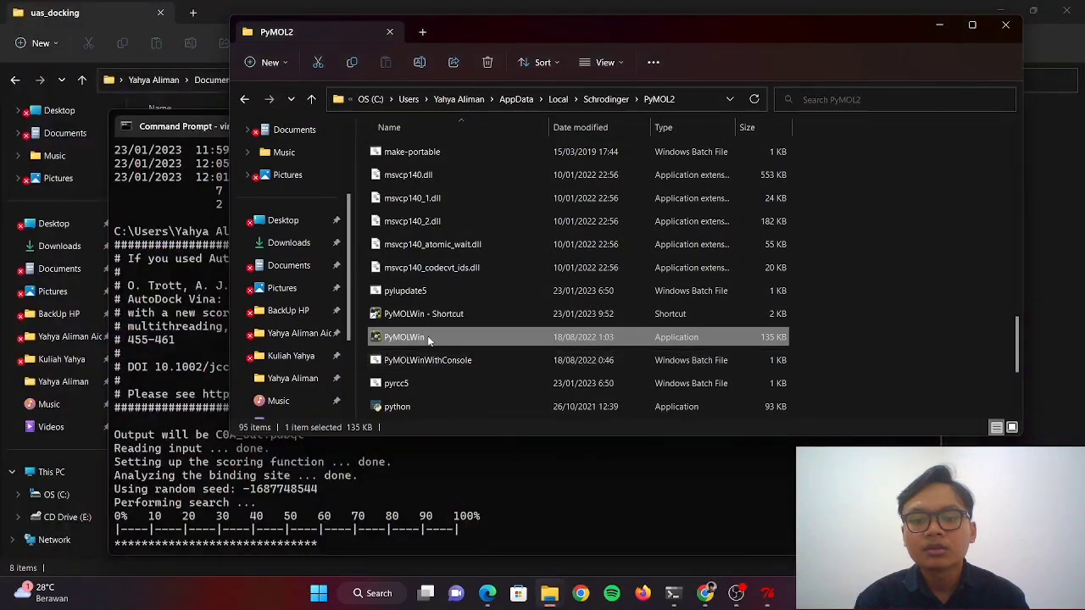
pyautogui.click(939, 28)
pyautogui.moveTo(557, 596)
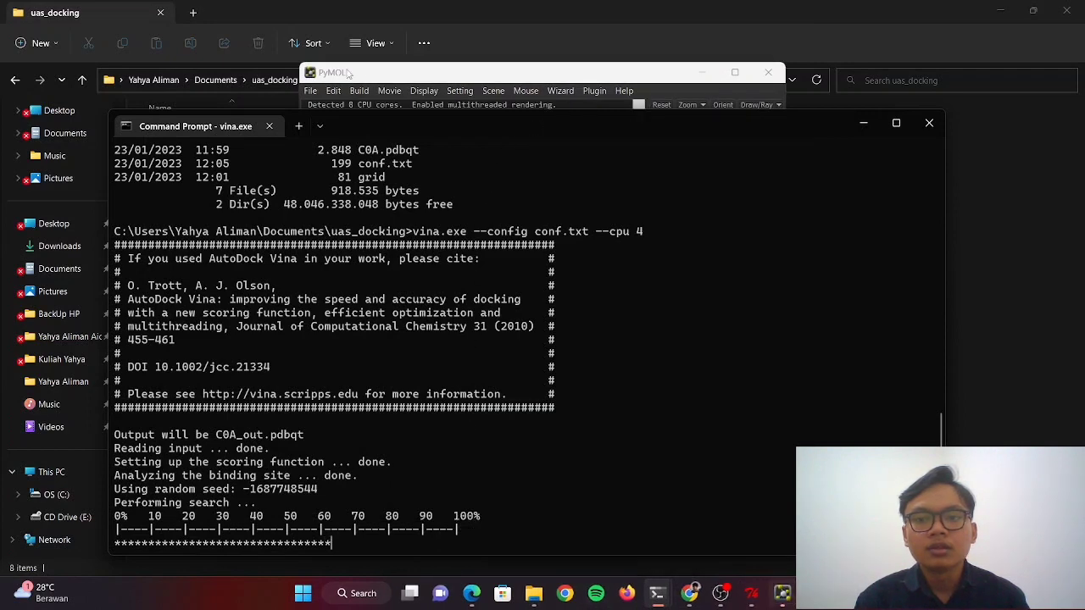
pyautogui.click(349, 74)
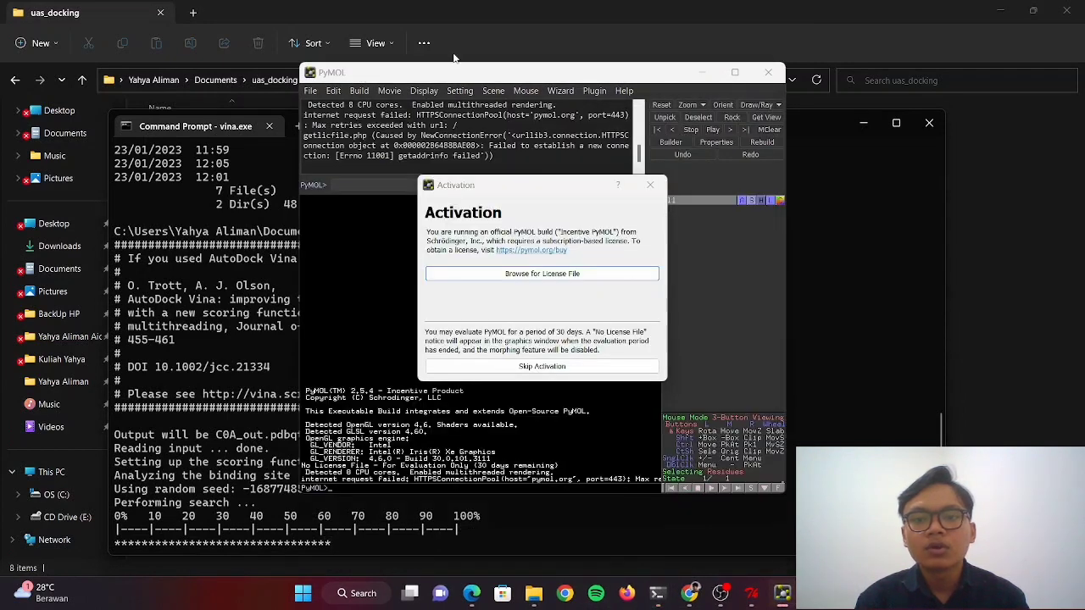
pyautogui.click(650, 185)
pyautogui.click(735, 72)
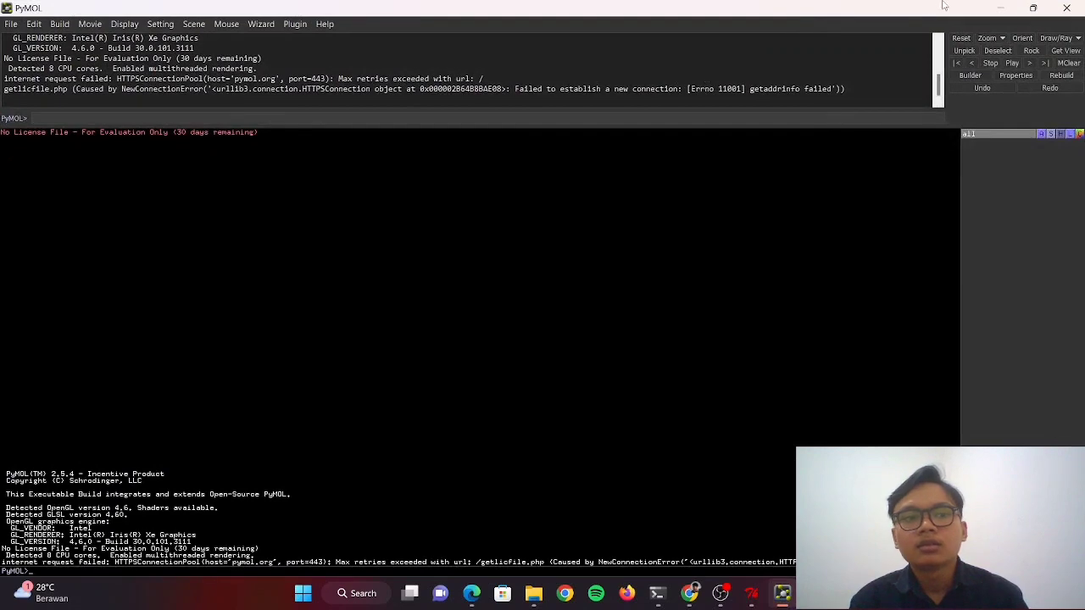
# Step: Check the progress of the Vina run, then return to PyMOL and print its working directory with pwd
pyautogui.click(1001, 8)
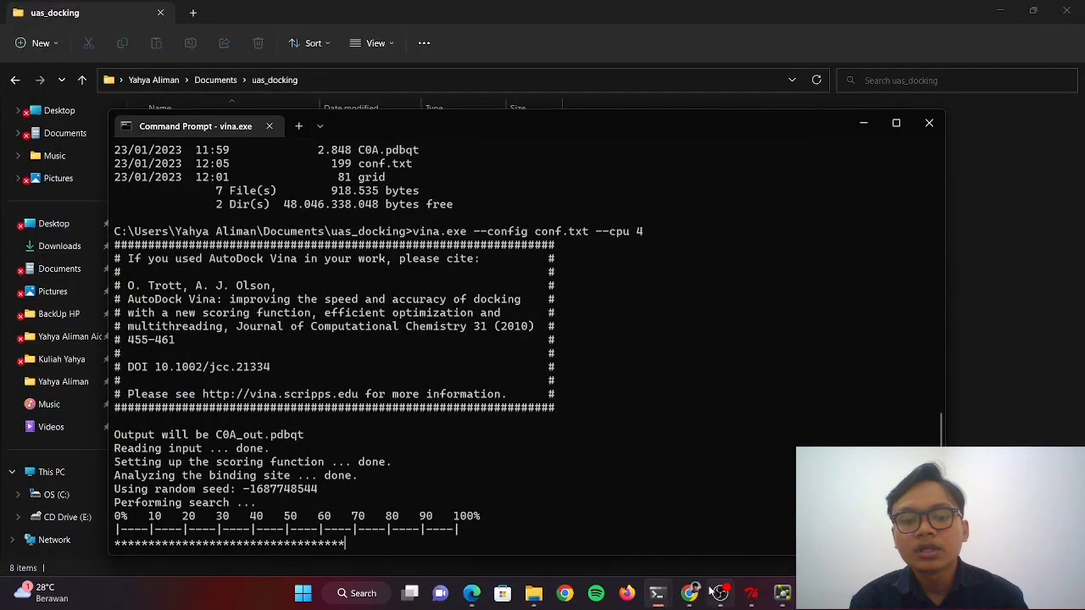
pyautogui.click(783, 594)
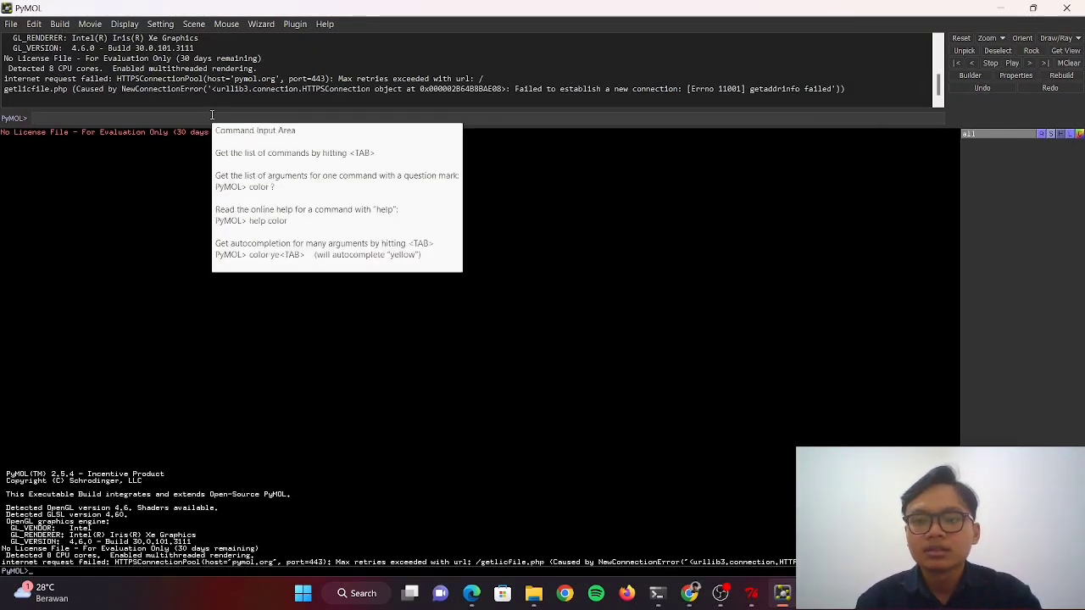
pyautogui.press('Return')
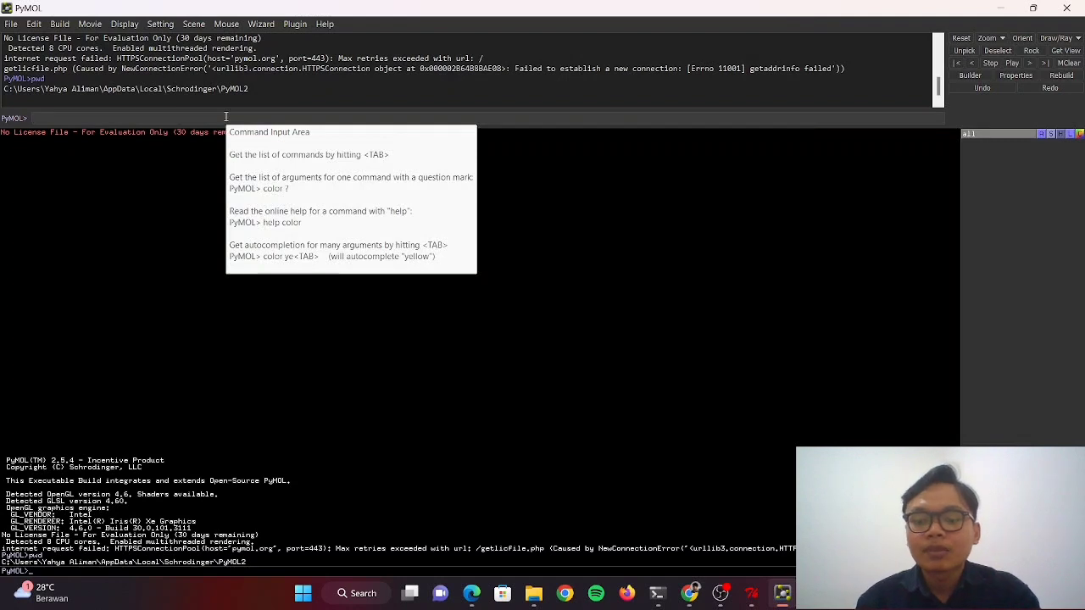
# Step: Change PyMOL's working directory to the uas_docking folder with the cd command, using the path copied from File Explorer
pyautogui.write('cd')
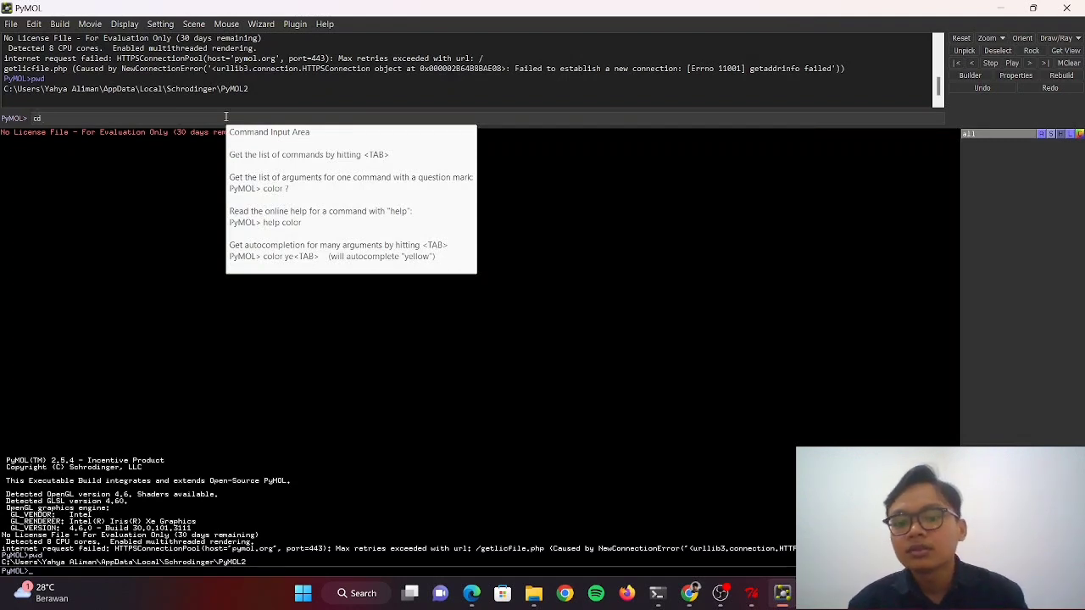
pyautogui.moveTo(534, 594)
pyautogui.click(627, 517)
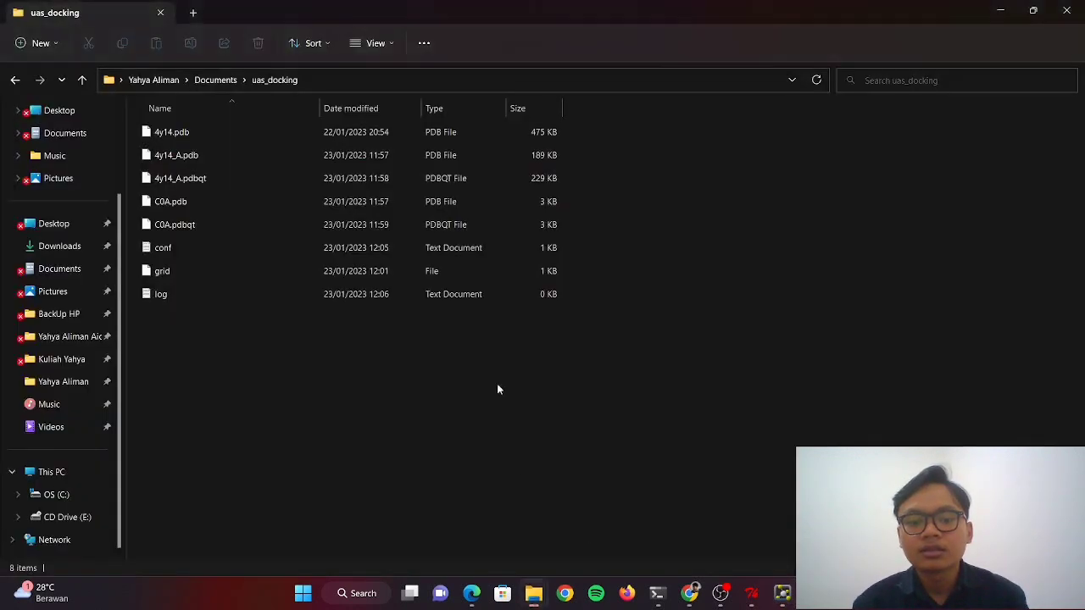
pyautogui.click(323, 81)
pyautogui.hotkey('ctrl', 'c')
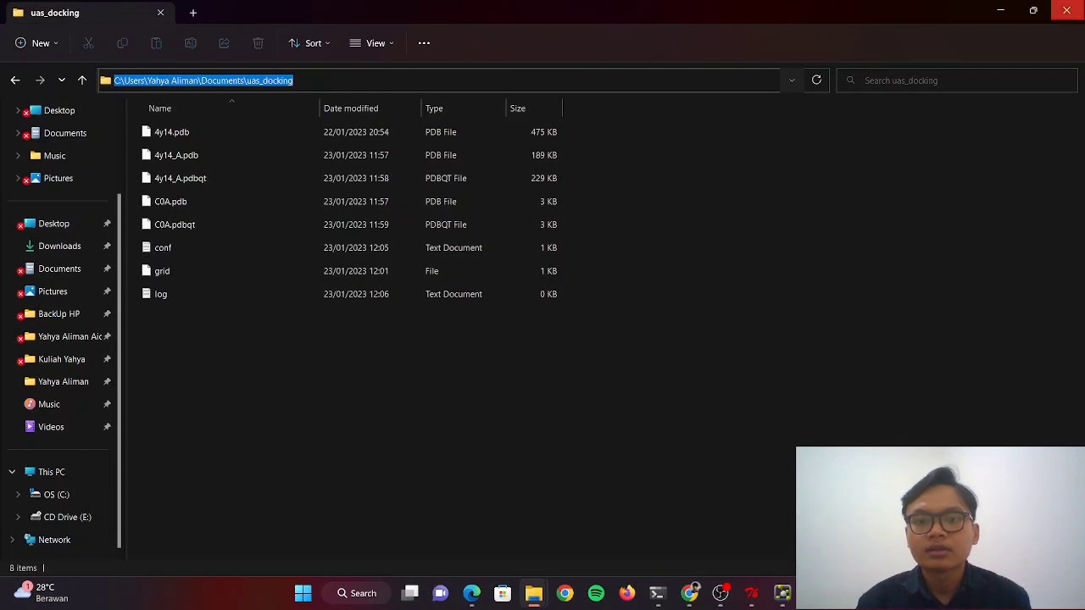
pyautogui.click(1001, 11)
pyautogui.click(238, 118)
pyautogui.write('cd')
pyautogui.hotkey('ctrl', 'v')
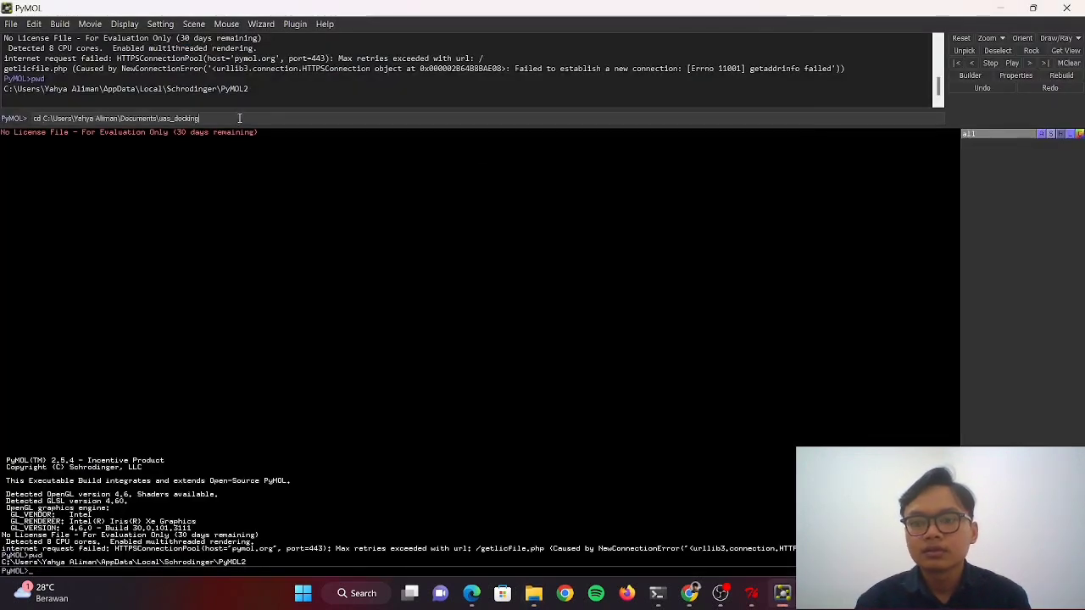
pyautogui.press('Return')
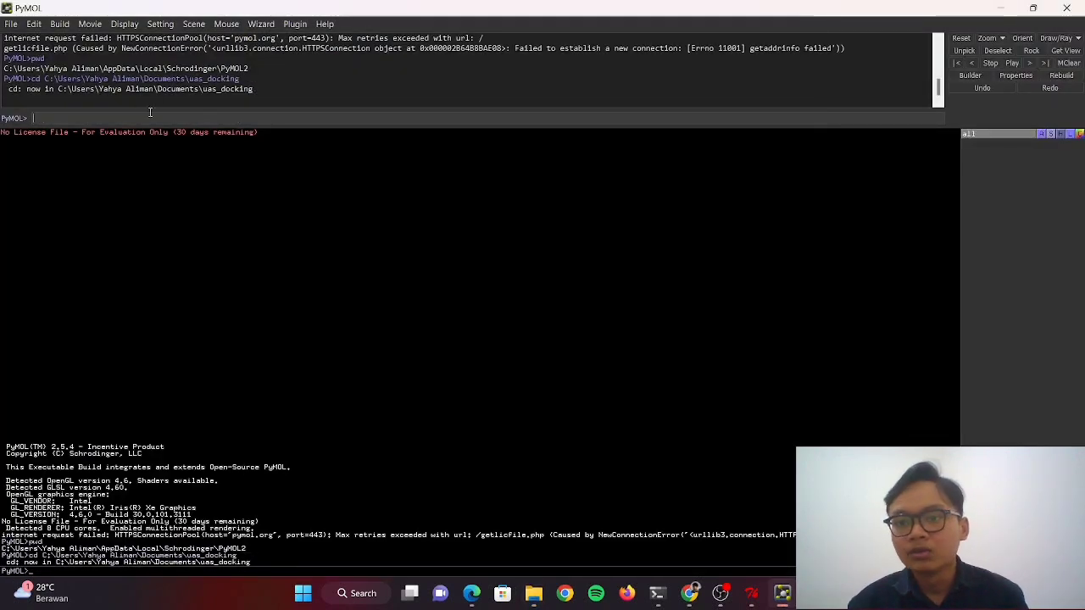
# Step: List the files of the uas_docking working directory in PyMOL with the dir command
pyautogui.write('d')
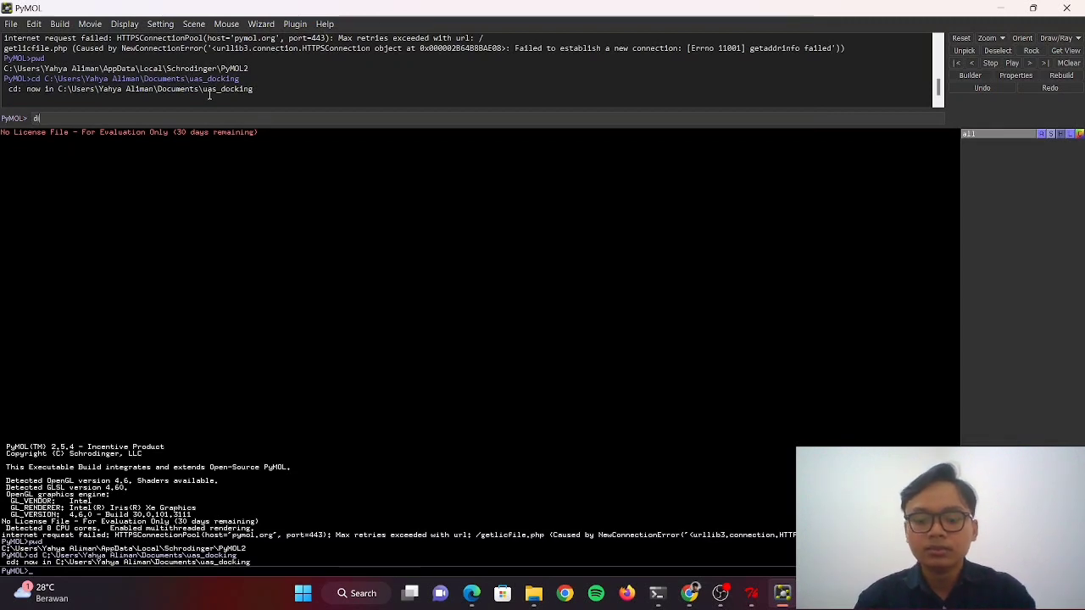
pyautogui.write('ir')
pyautogui.press('Return')
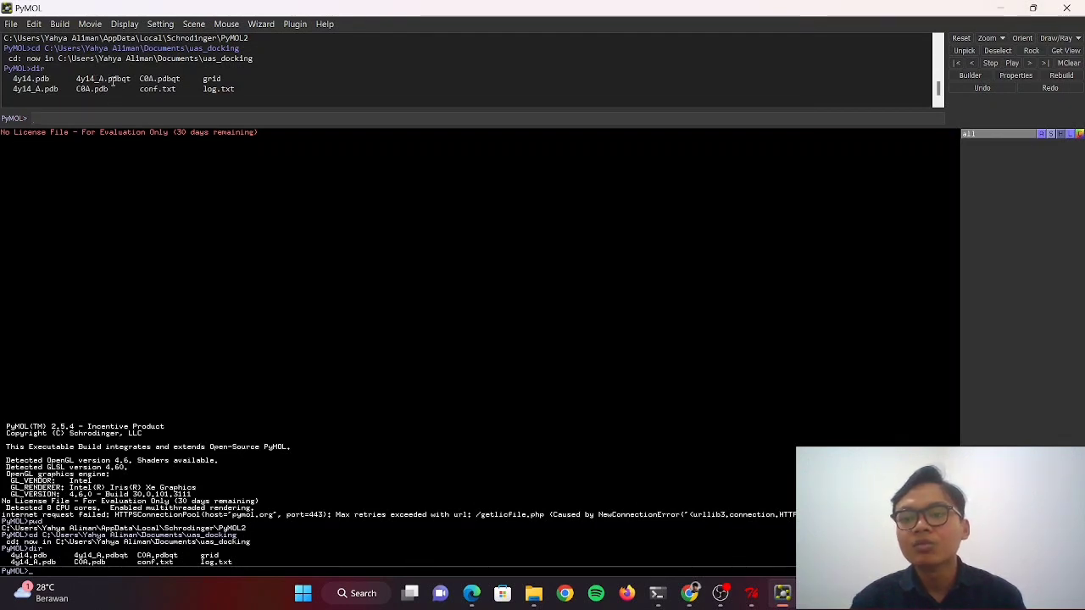
# Step: Switch to a maximized Command Prompt and split the docking output into separate poses with "vina_split.exe --input C0A_out.pdbqt"
pyautogui.click(1003, 7)
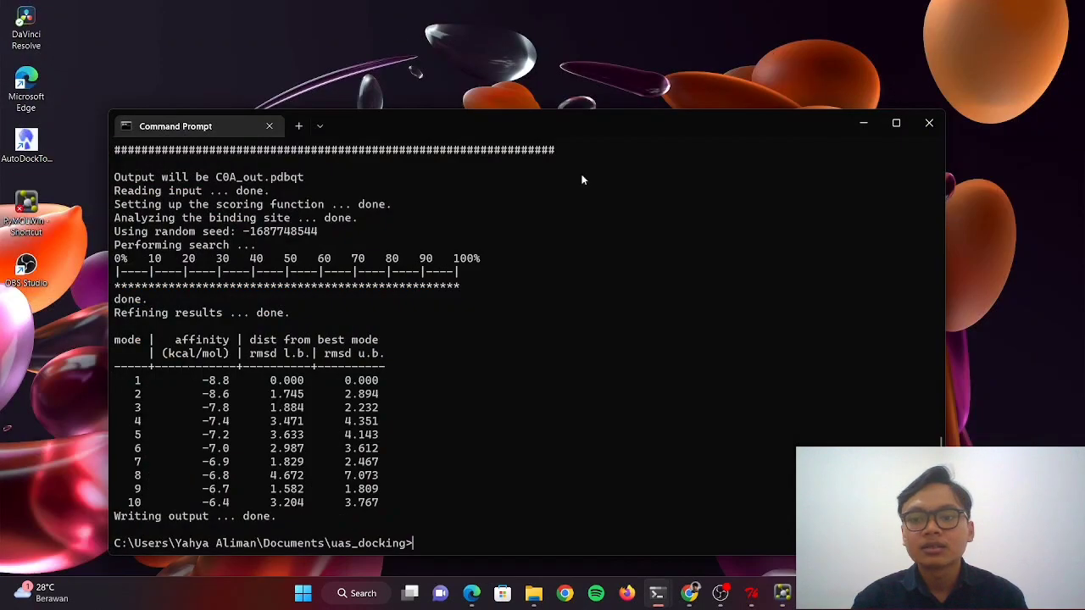
pyautogui.click(896, 123)
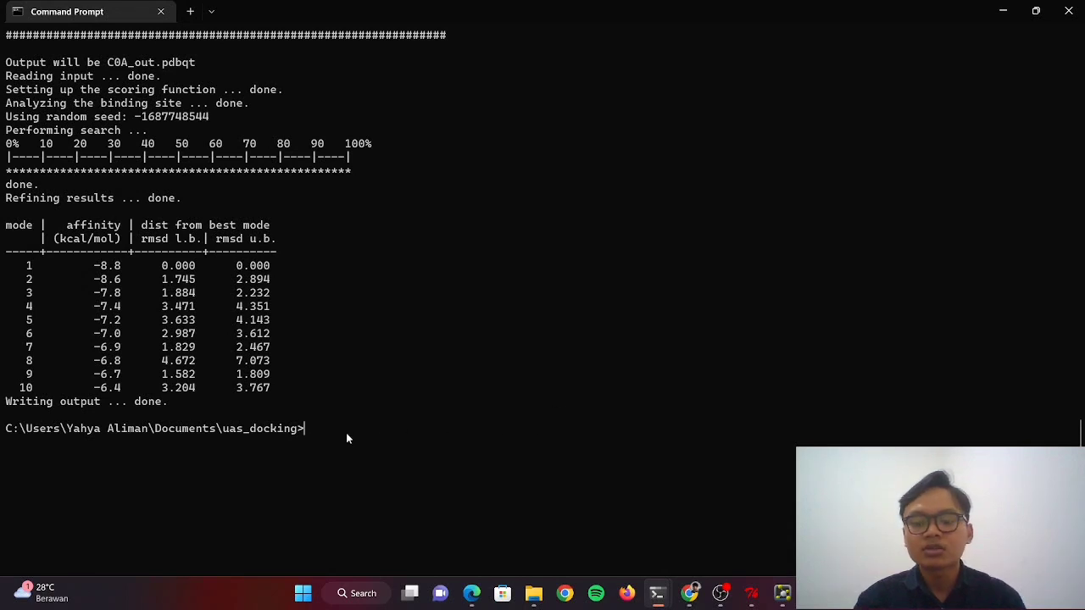
pyautogui.write('vina')
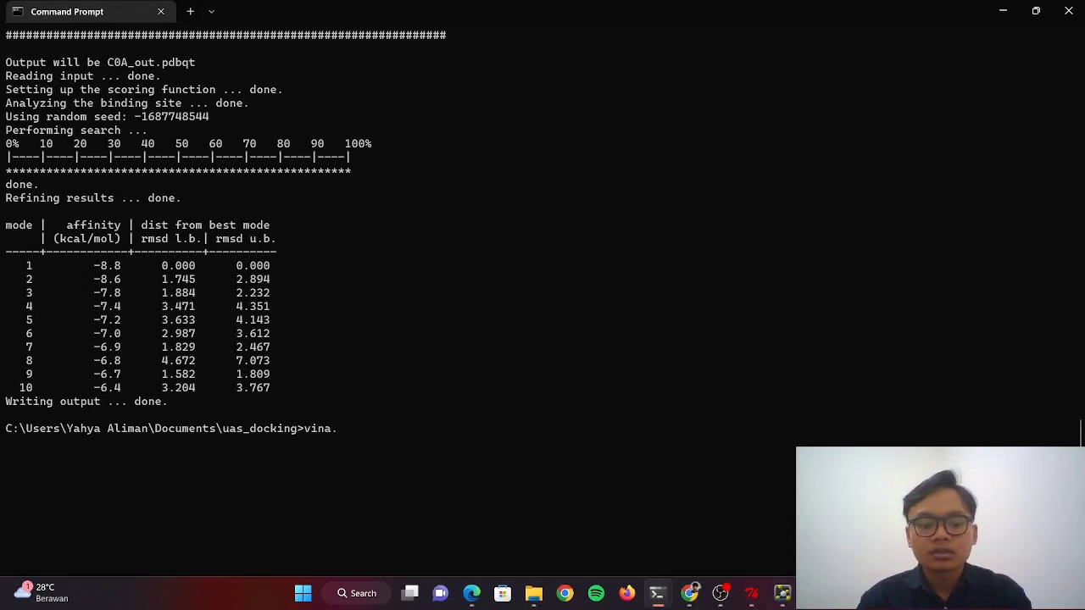
pyautogui.write('_')
pyautogui.write('split,')
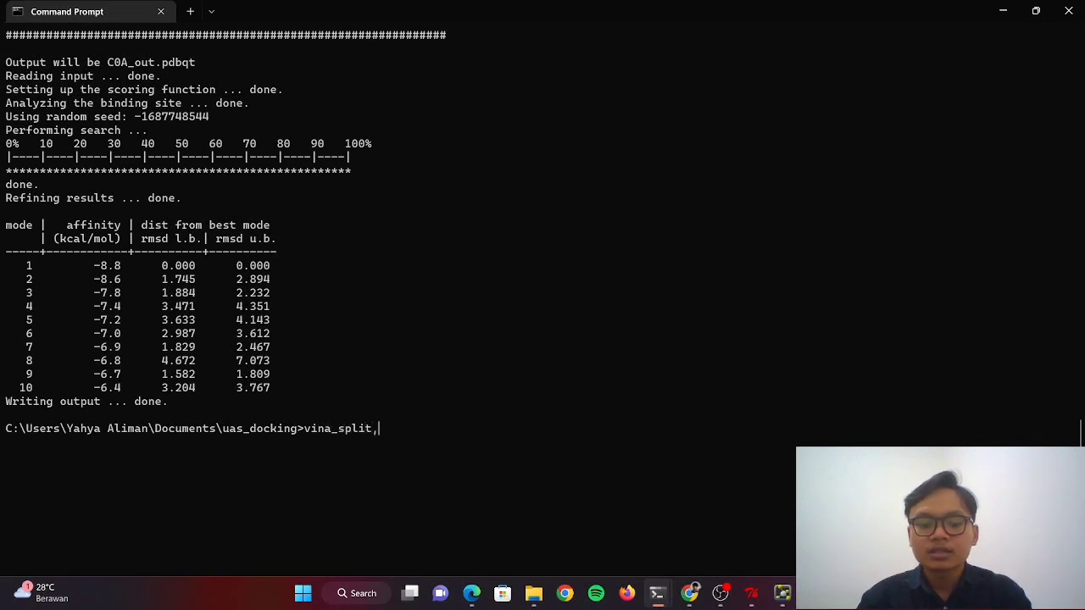
pyautogui.press('BackSpace')
pyautogui.write('.ex')
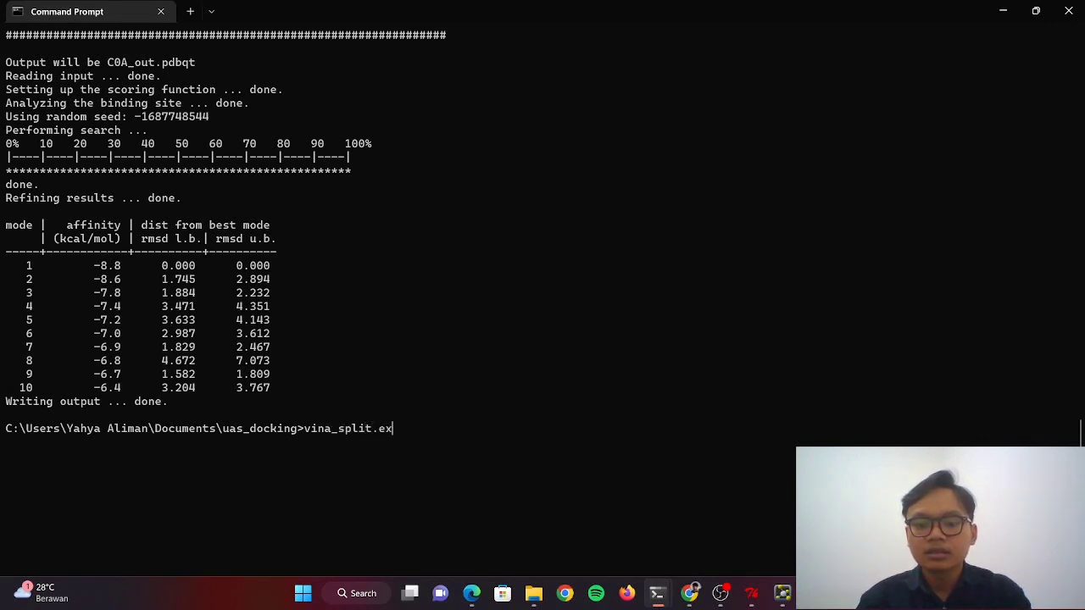
pyautogui.write('e --')
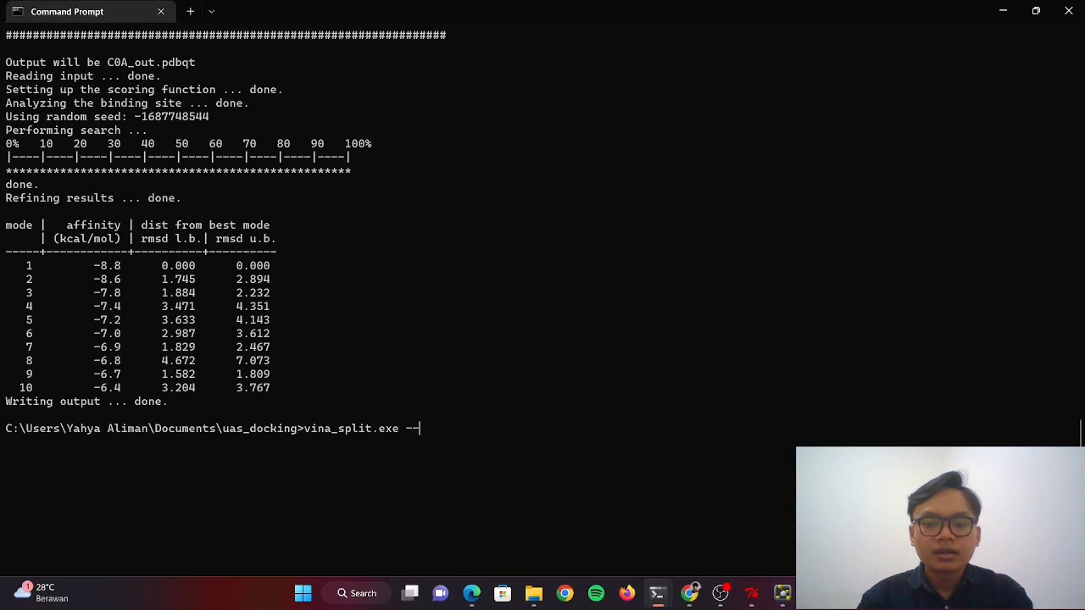
pyautogui.write('input')
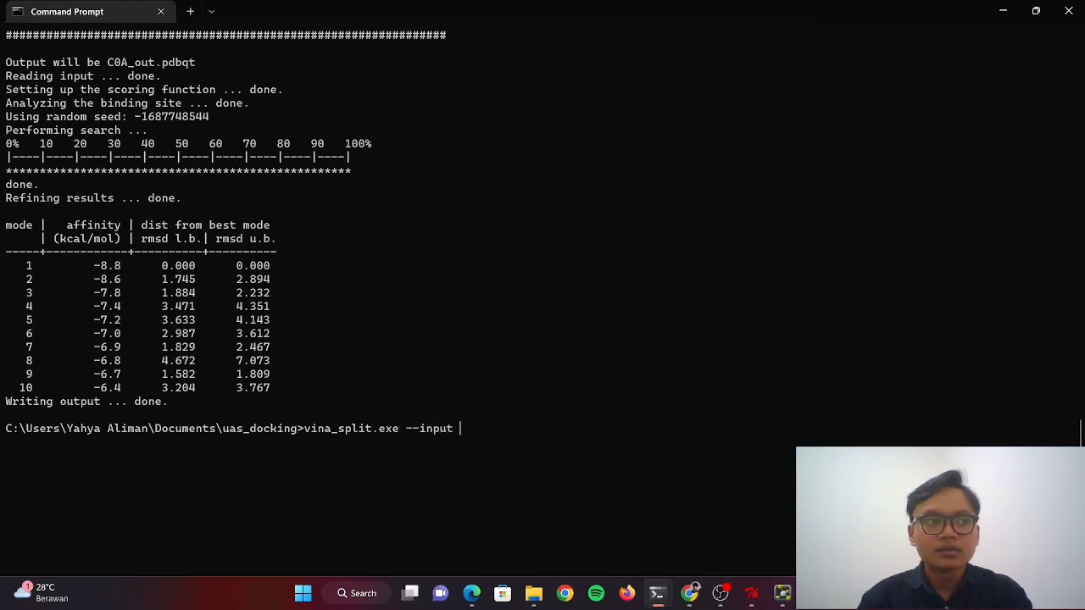
pyautogui.write(' C0A')
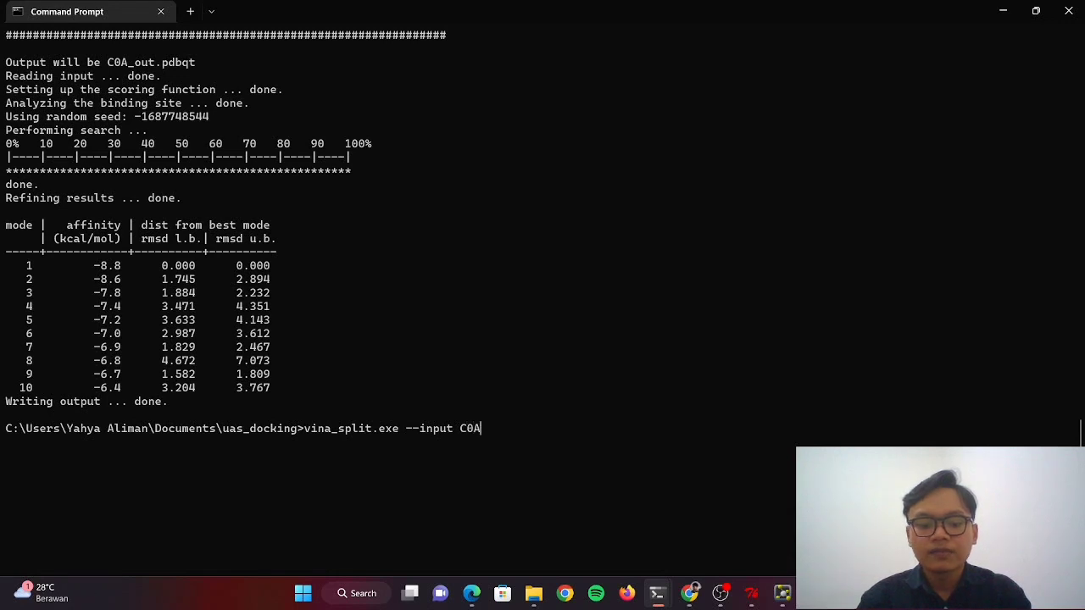
pyautogui.write('_')
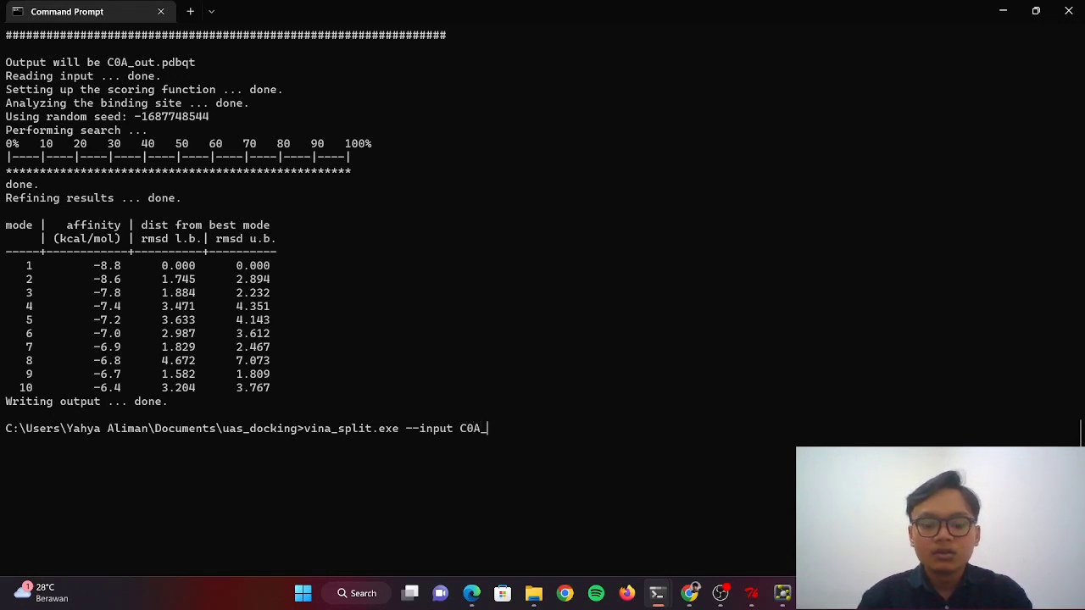
pyautogui.write('out.pdbqt')
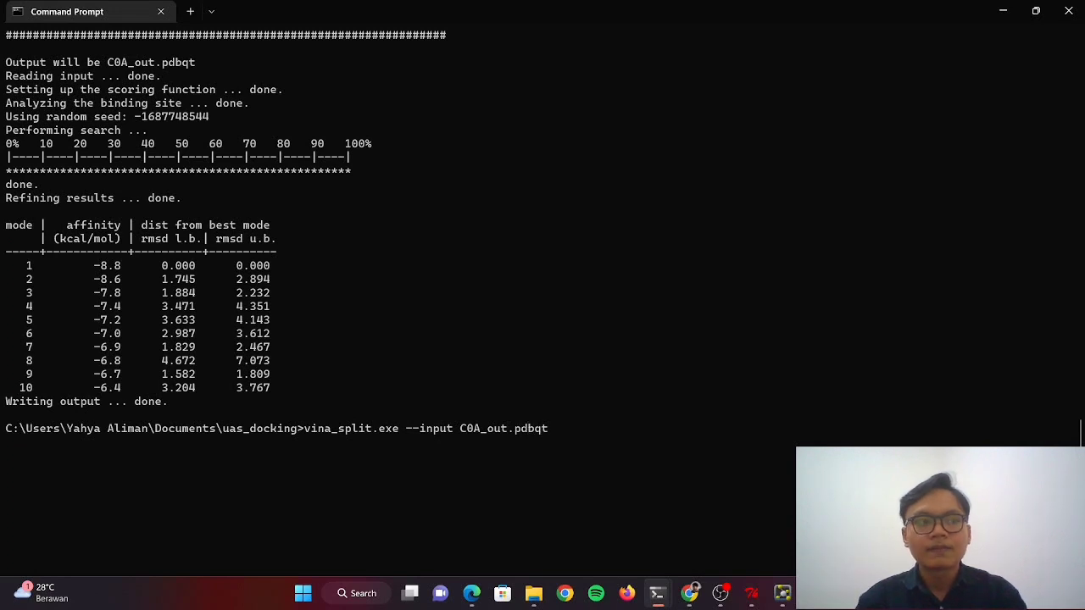
pyautogui.press('Return')
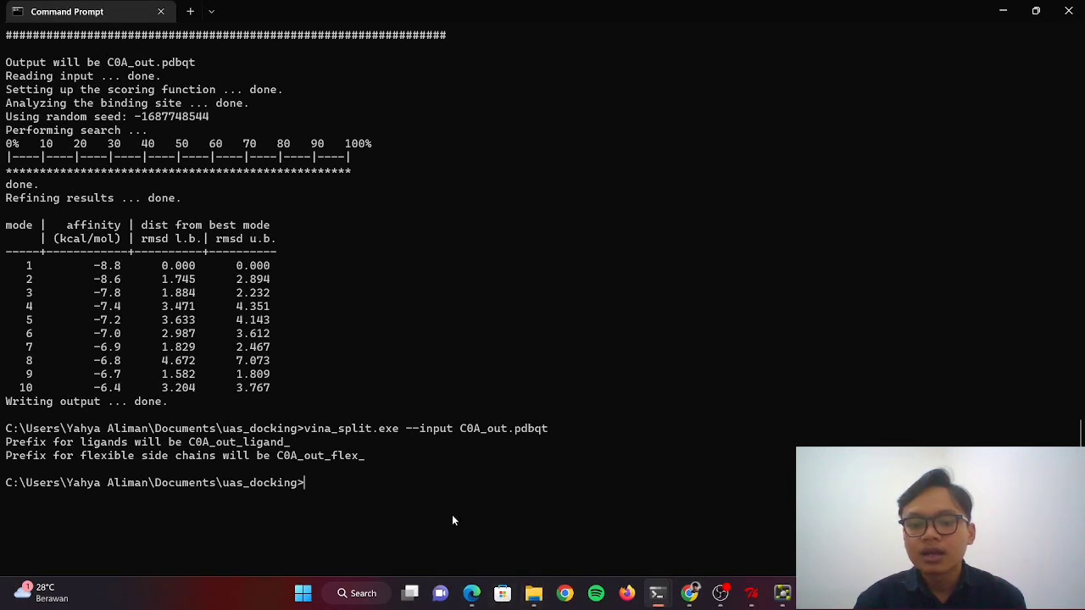
# Step: Check the uas_docking folder in File Explorer for the split ligand files, and minimize the File Explorer and Command Prompt windows
pyautogui.click(580, 538)
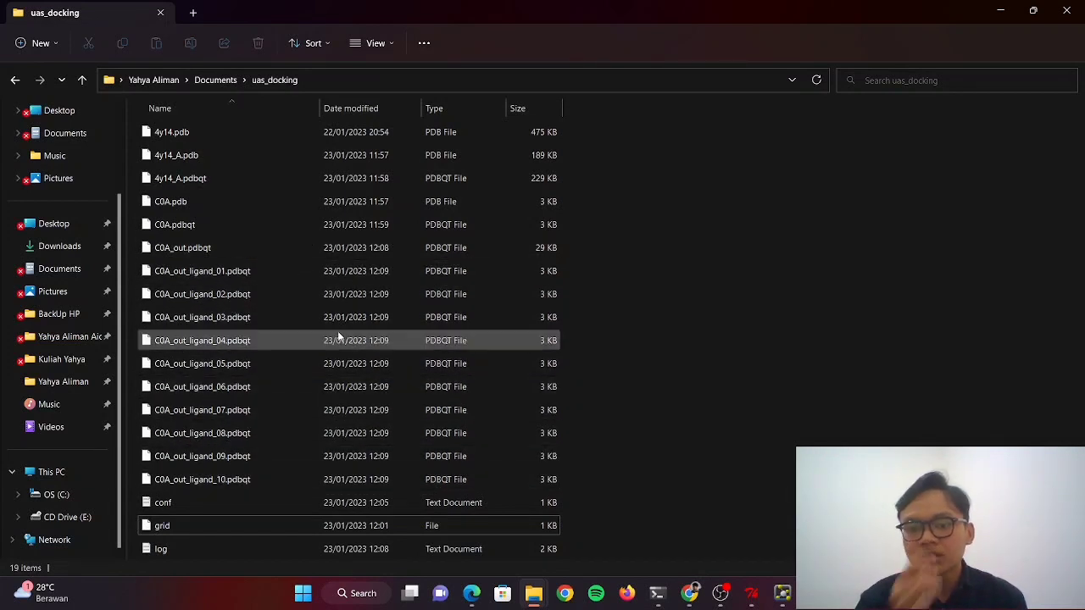
pyautogui.click(1003, 11)
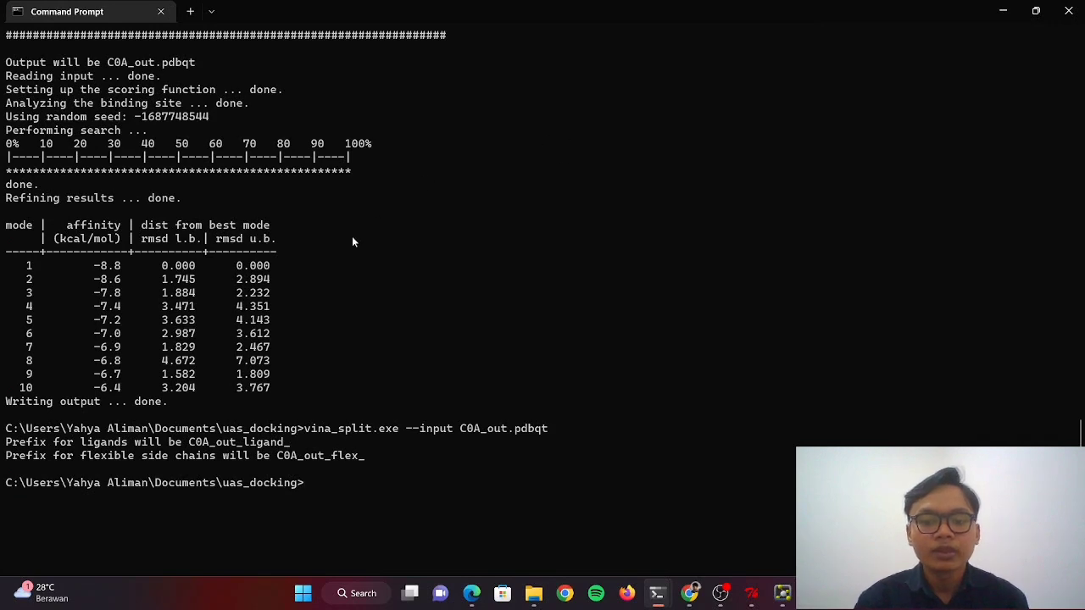
pyautogui.click(1000, 9)
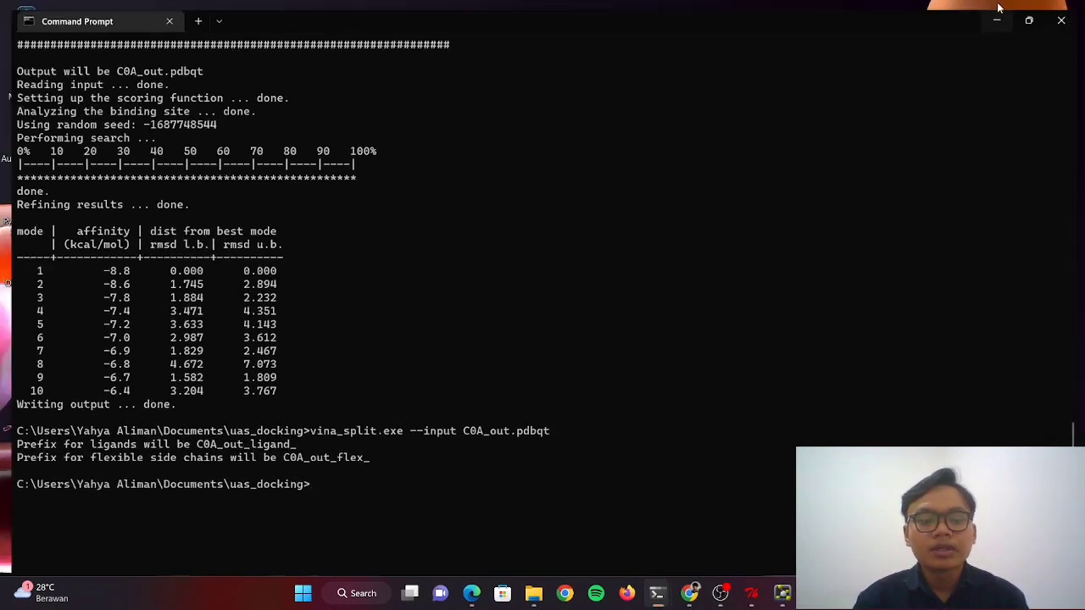